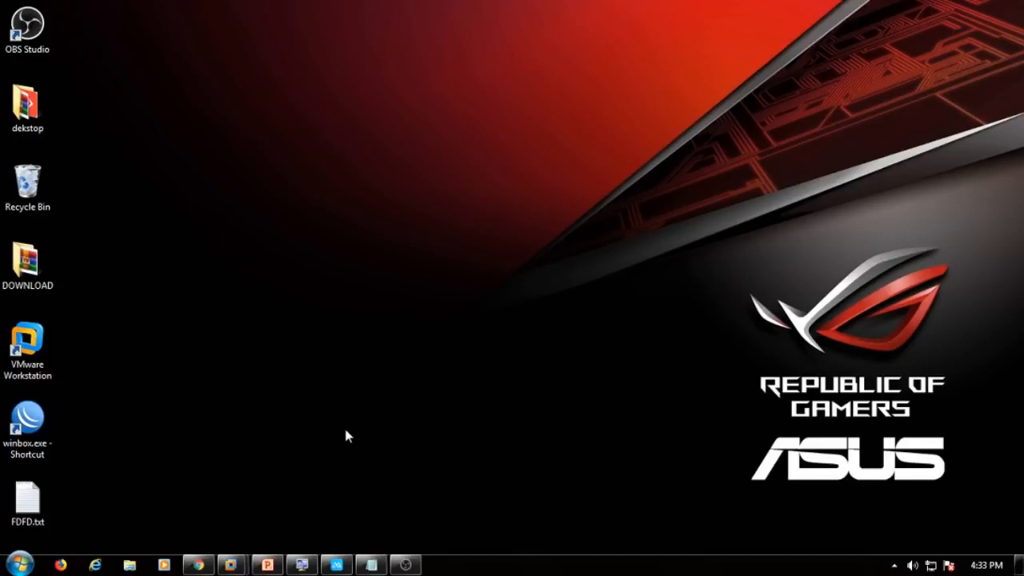
Launch WinBox, log in to the MikroTik router, and bring up System > SNTP Client.
{"action": "double_click", "coordinate": [27, 420]}
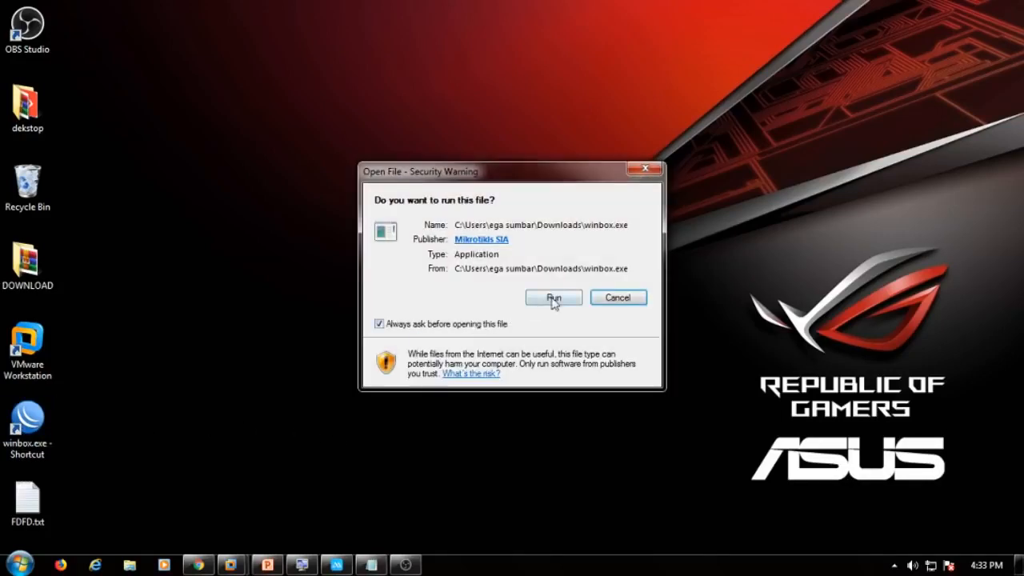
{"action": "left_click", "coordinate": [557, 298]}
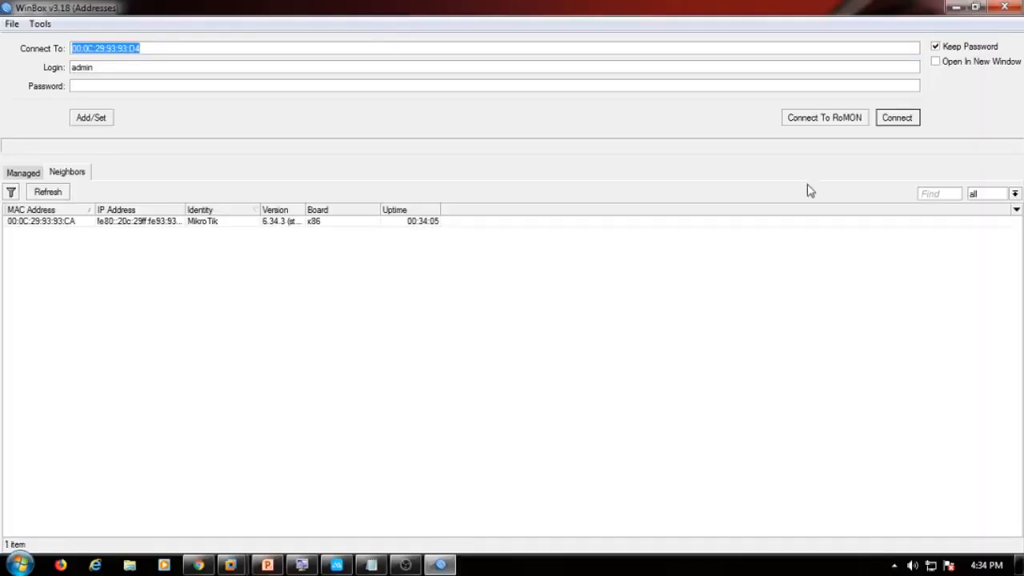
{"action": "left_click", "coordinate": [913, 123]}
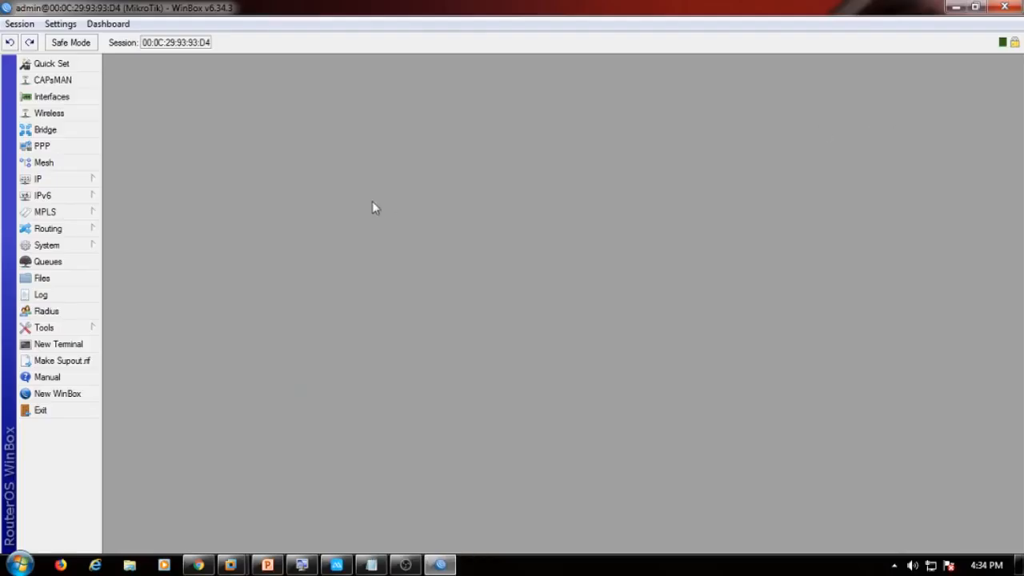
{"action": "mouse_move", "coordinate": [101, 248]}
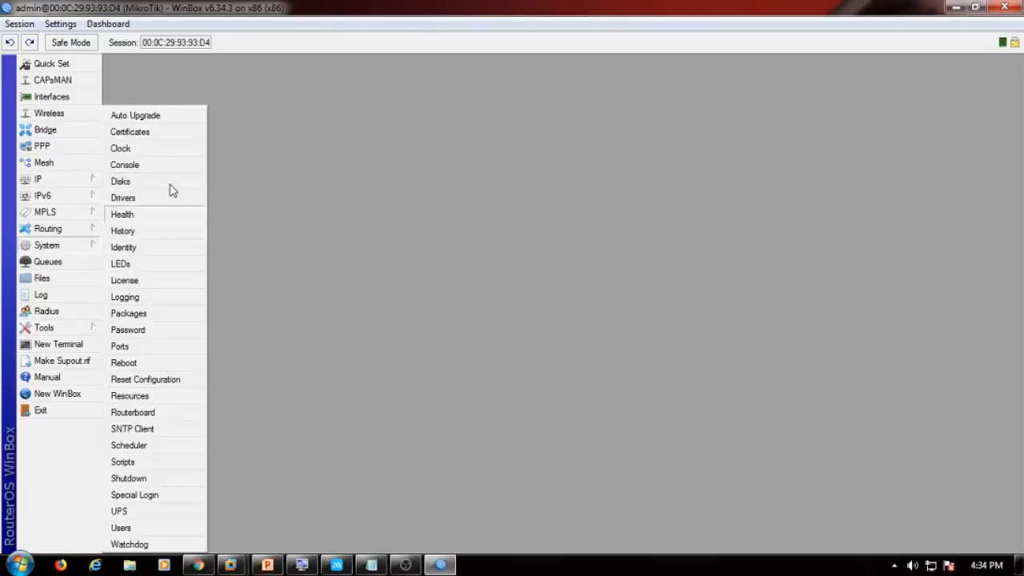
{"action": "left_click", "coordinate": [158, 432]}
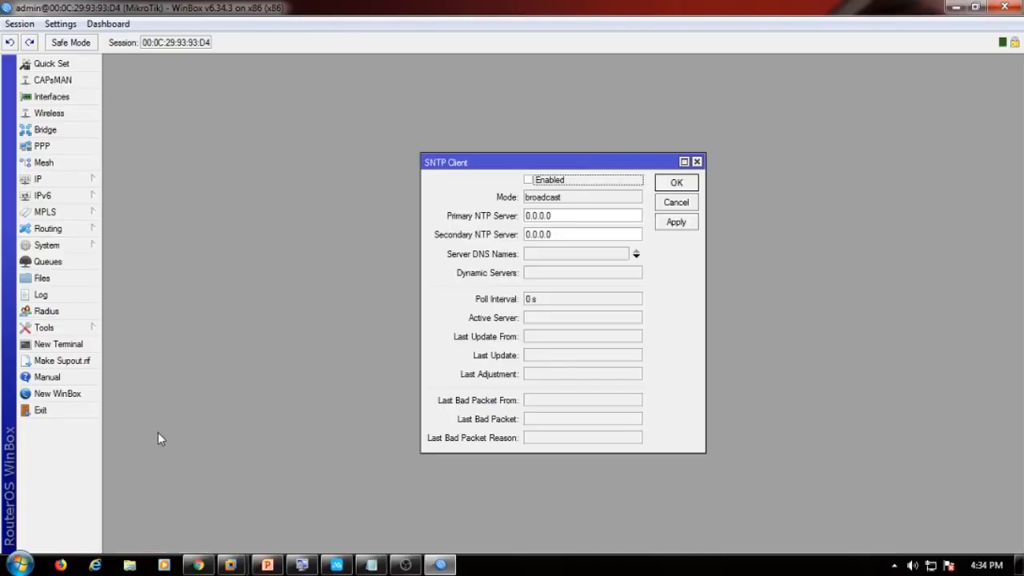
Enable the SNTP client with NTP servers 111.92.175.248 (primary) and 130.54.208.201 (secondary), and apply.
{"action": "left_click", "coordinate": [548, 182]}
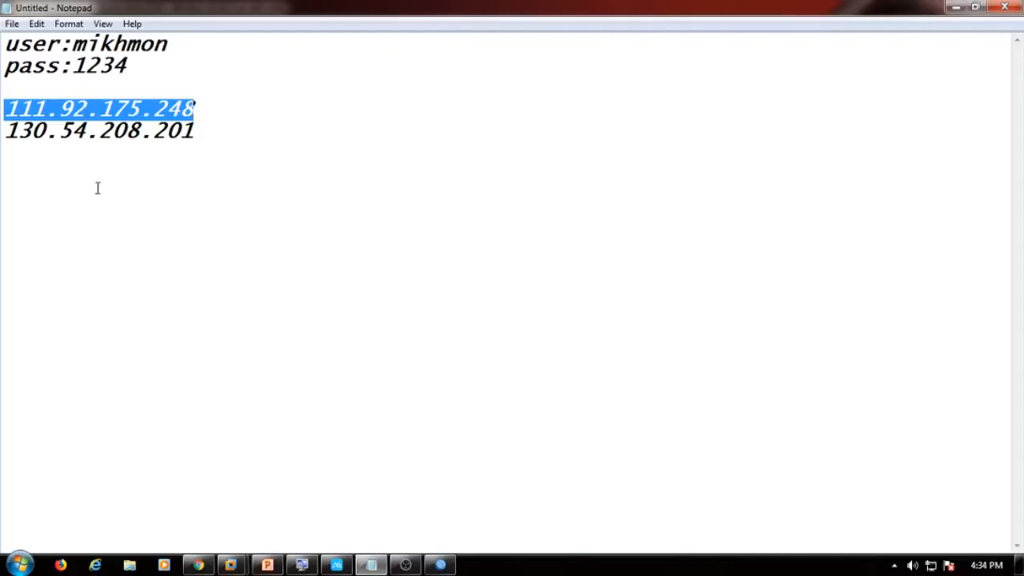
{"action": "right_click", "coordinate": [126, 102]}
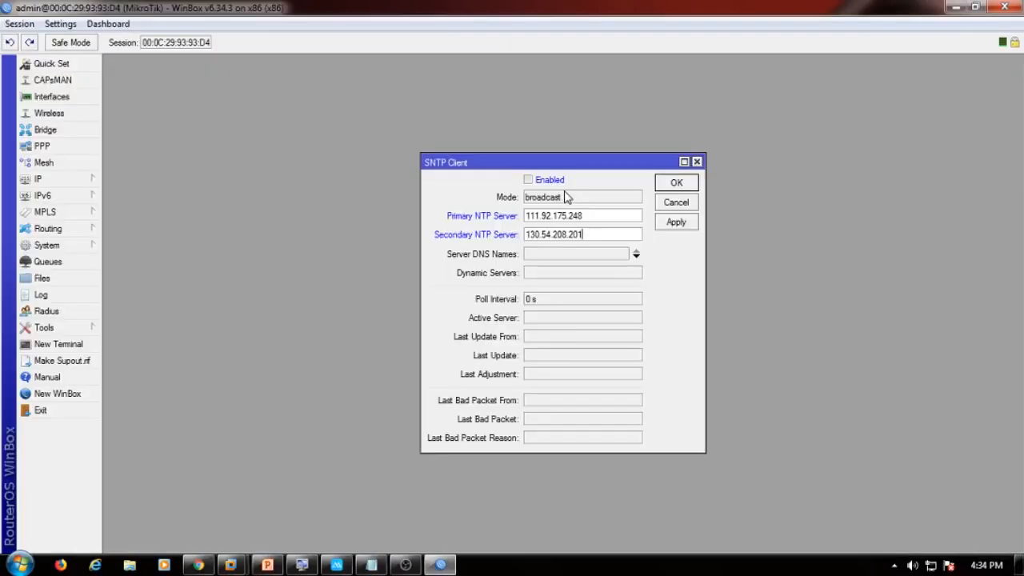
{"action": "left_click", "coordinate": [533, 180]}
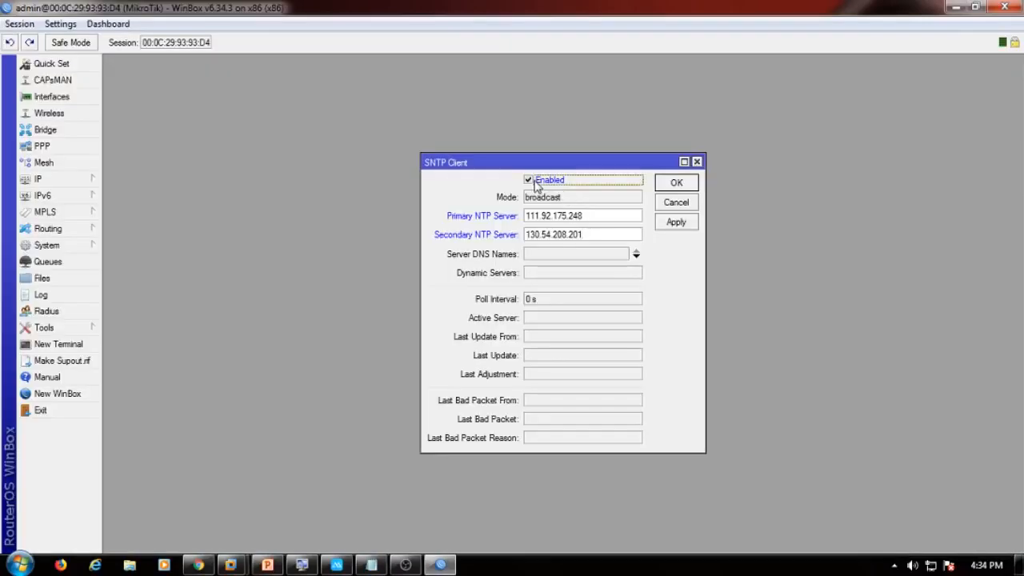
{"action": "left_click", "coordinate": [679, 224]}
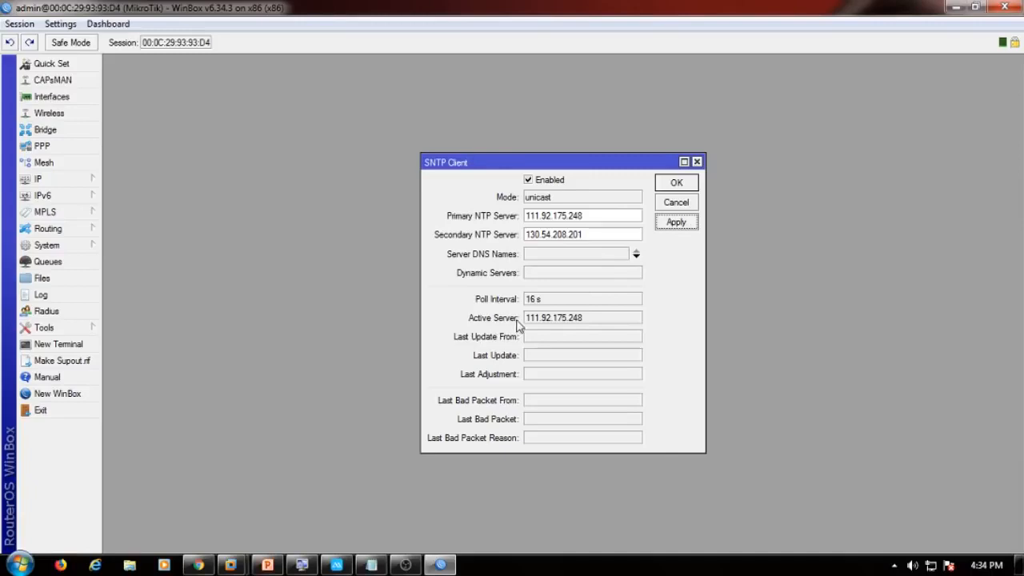
Close the SNTP settings, then apply the Asia/Bangkok (+07:00) time zone in System > Clock.
{"action": "left_click", "coordinate": [677, 184]}
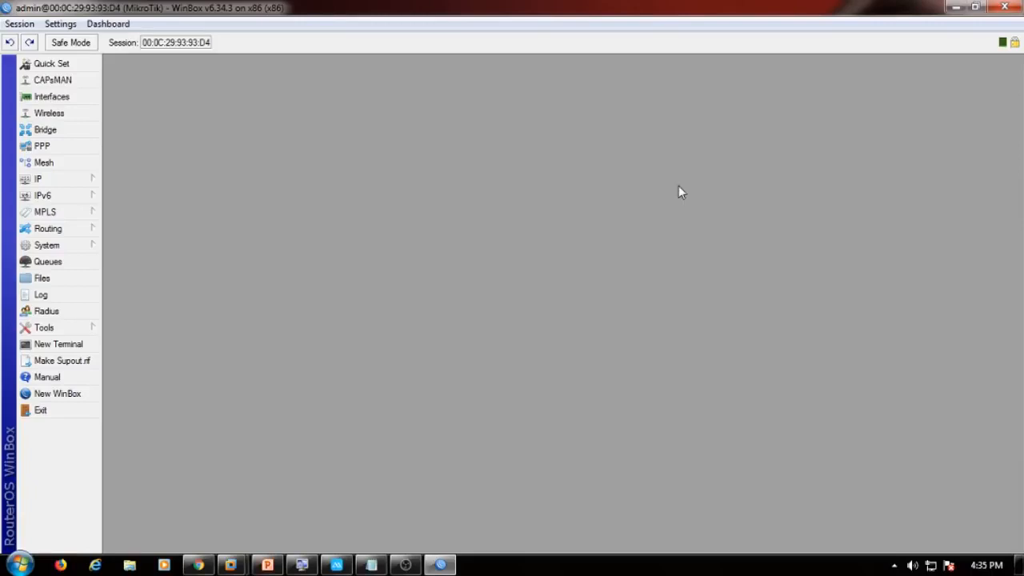
{"action": "left_click", "coordinate": [85, 248]}
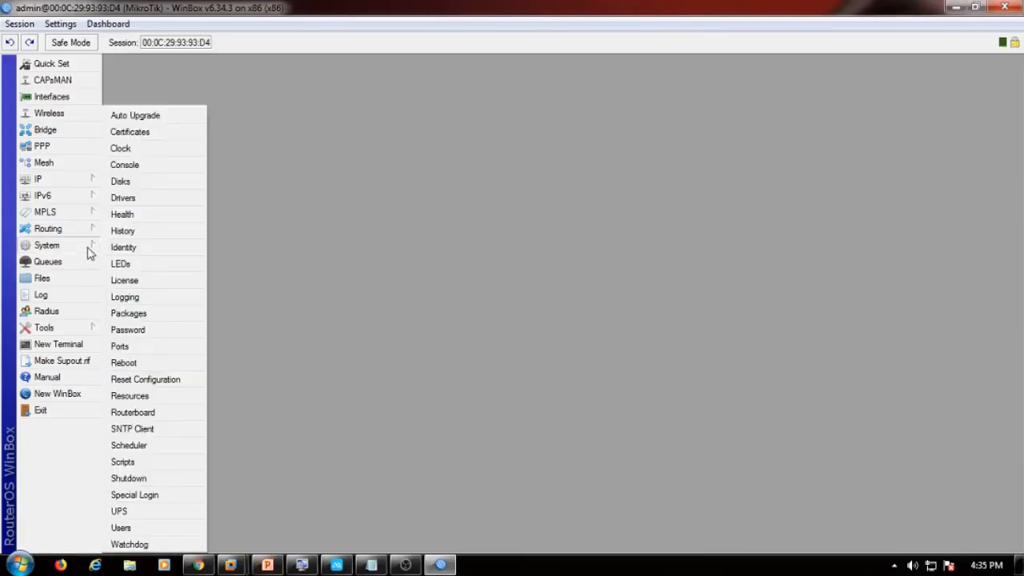
{"action": "left_click", "coordinate": [164, 152]}
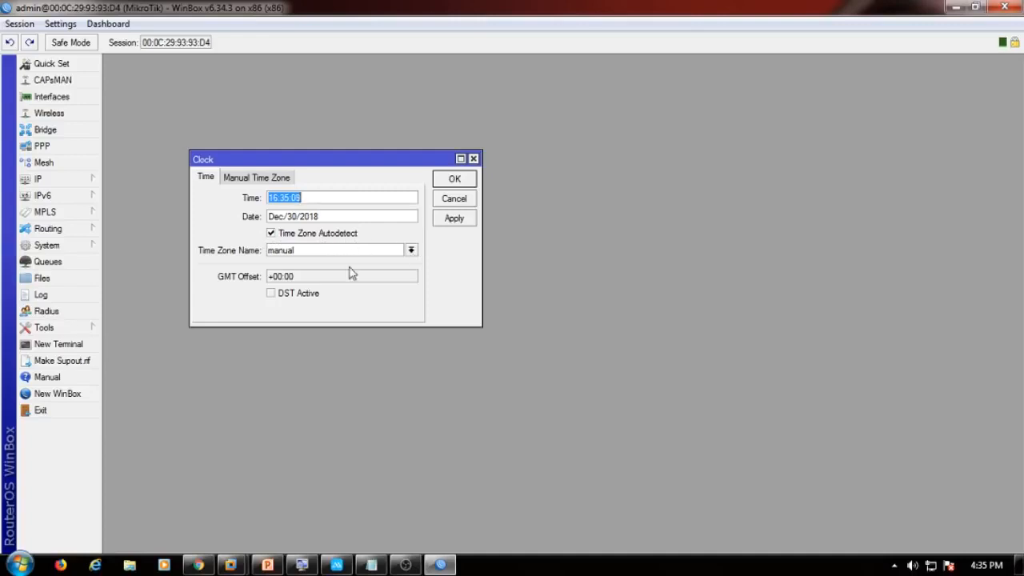
{"action": "left_click", "coordinate": [411, 251]}
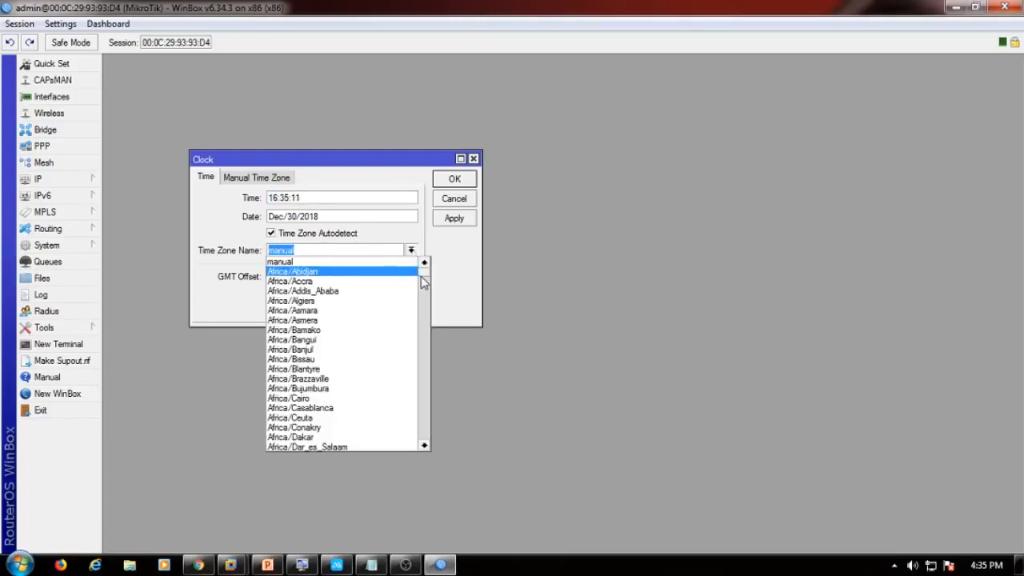
{"action": "left_click_drag", "start_coordinate": [422, 280], "coordinate": [422, 348]}
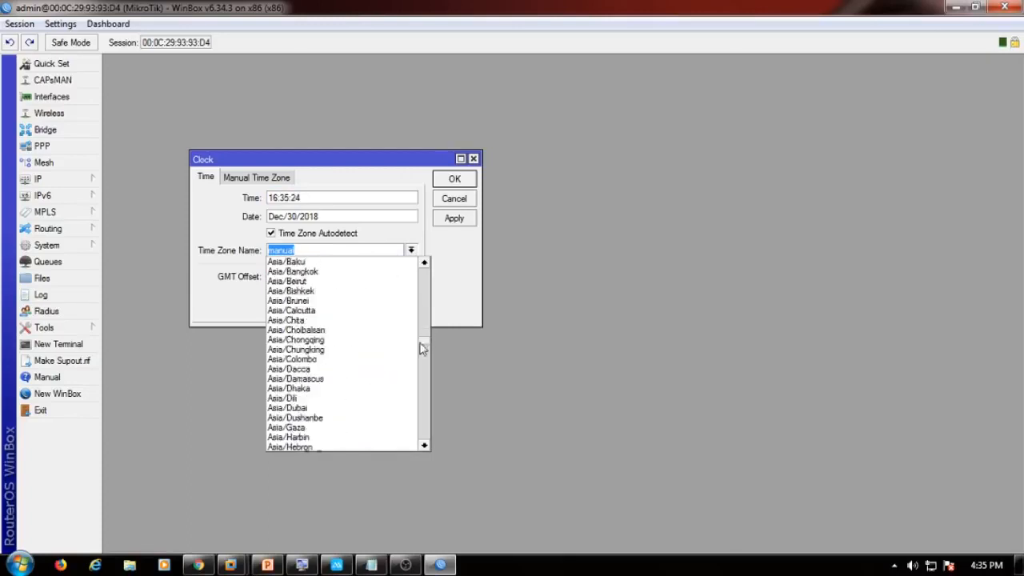
{"action": "left_click", "coordinate": [323, 272]}
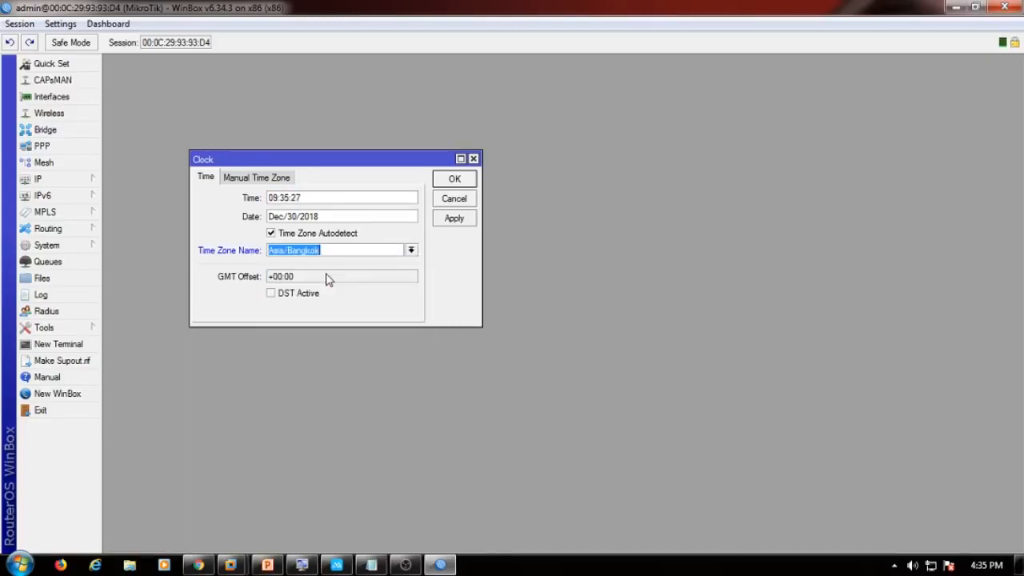
{"action": "left_click", "coordinate": [450, 223]}
{"action": "left_click", "coordinate": [455, 179]}
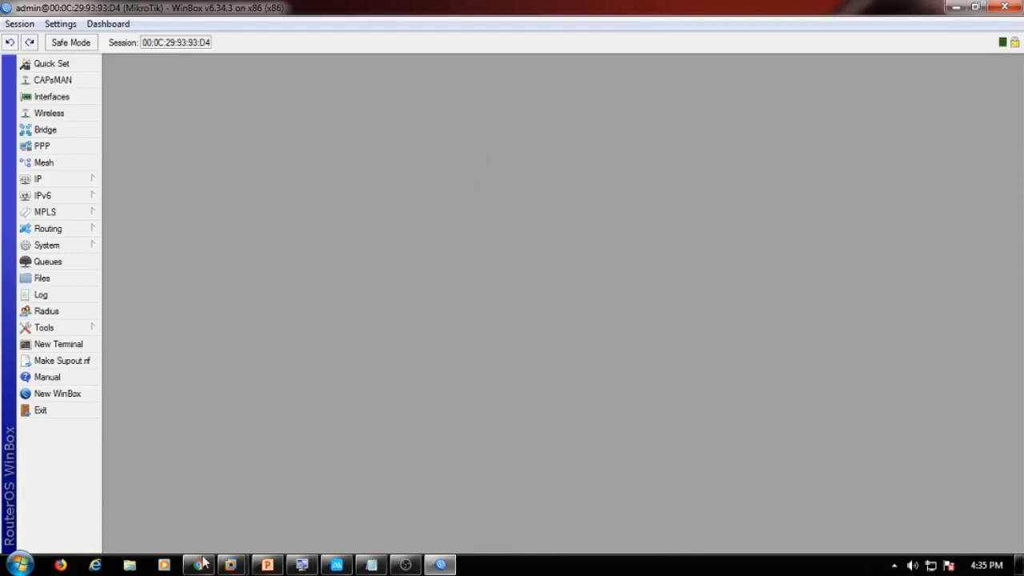
Search Google in Chrome for mikhmon.
{"action": "left_click", "coordinate": [270, 475]}
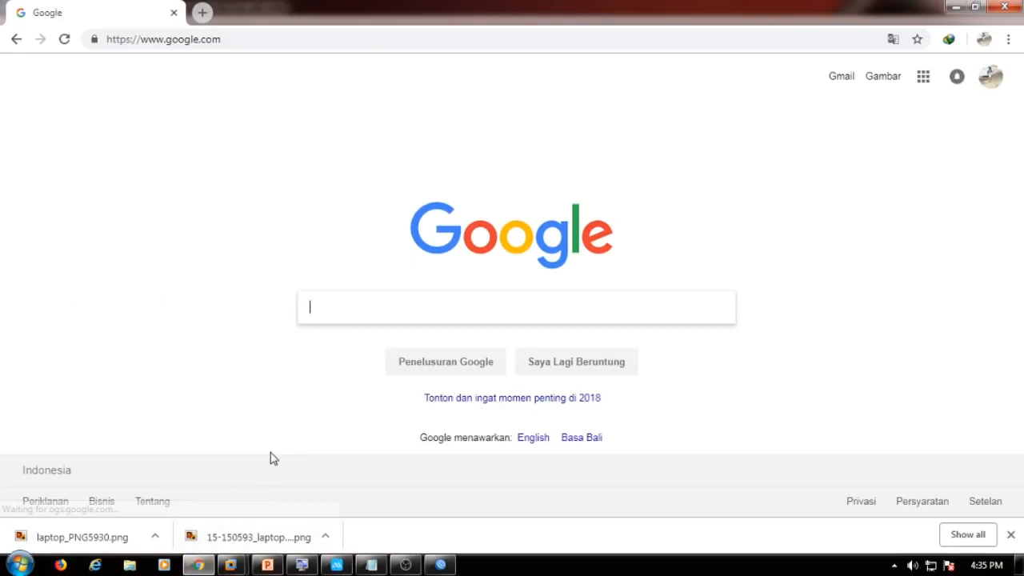
{"action": "type", "text": "mi"}
{"action": "key", "text": "BackSpace"}
{"action": "key", "text": "BackSpace"}
{"action": "type", "text": "mi"}
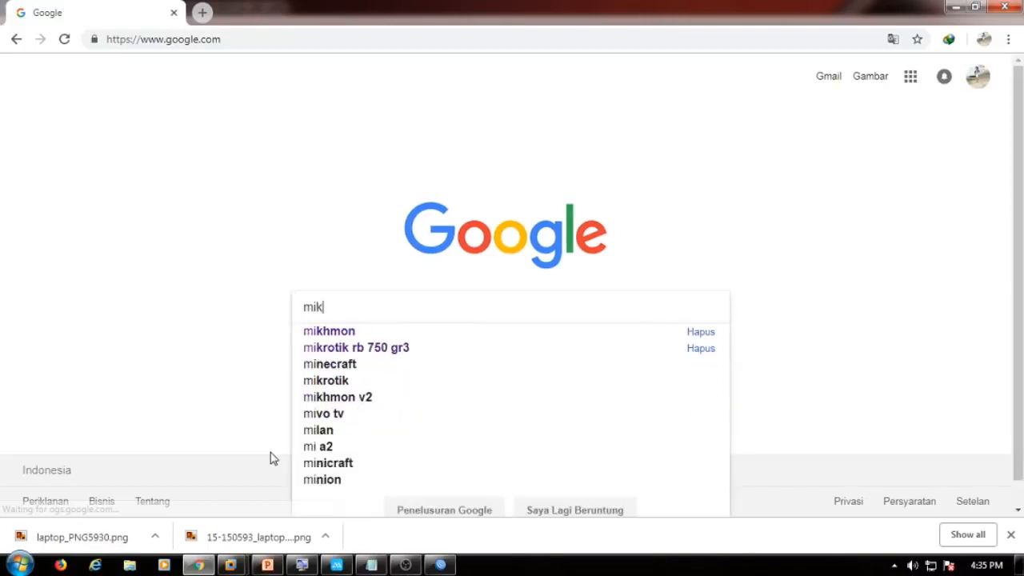
{"action": "type", "text": "k"}
{"action": "key", "text": "Down"}
{"action": "key", "text": "Return"}
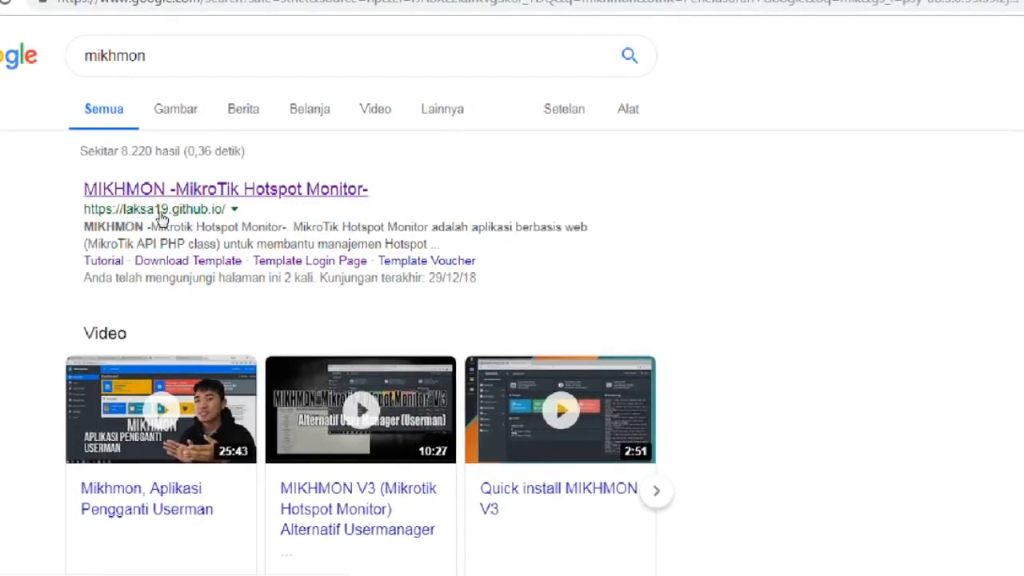
On laksa19.github.io, download the Mikhmon V3 + Webserver package as mikhmonv3ws.zip.
{"action": "left_click", "coordinate": [261, 192]}
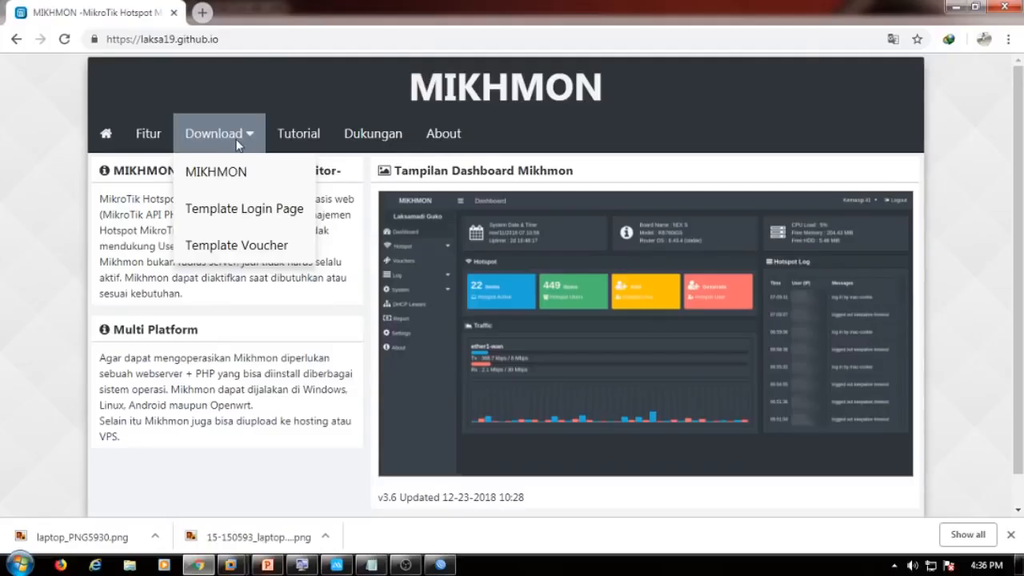
{"action": "left_click", "coordinate": [215, 142]}
{"action": "left_click", "coordinate": [220, 136]}
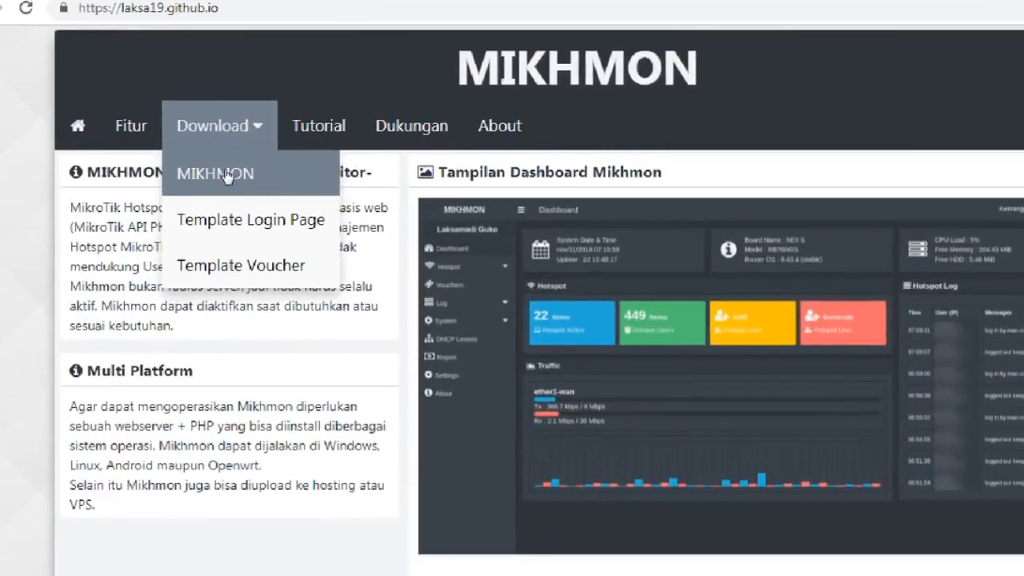
{"action": "key", "text": "super"}
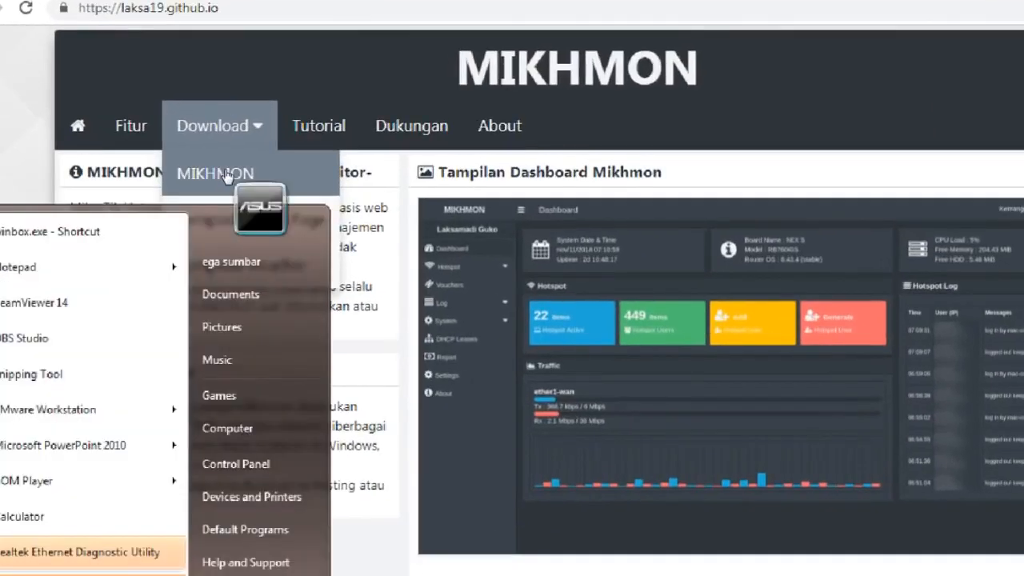
{"action": "left_click", "coordinate": [215, 174]}
{"action": "left_click", "coordinate": [215, 172]}
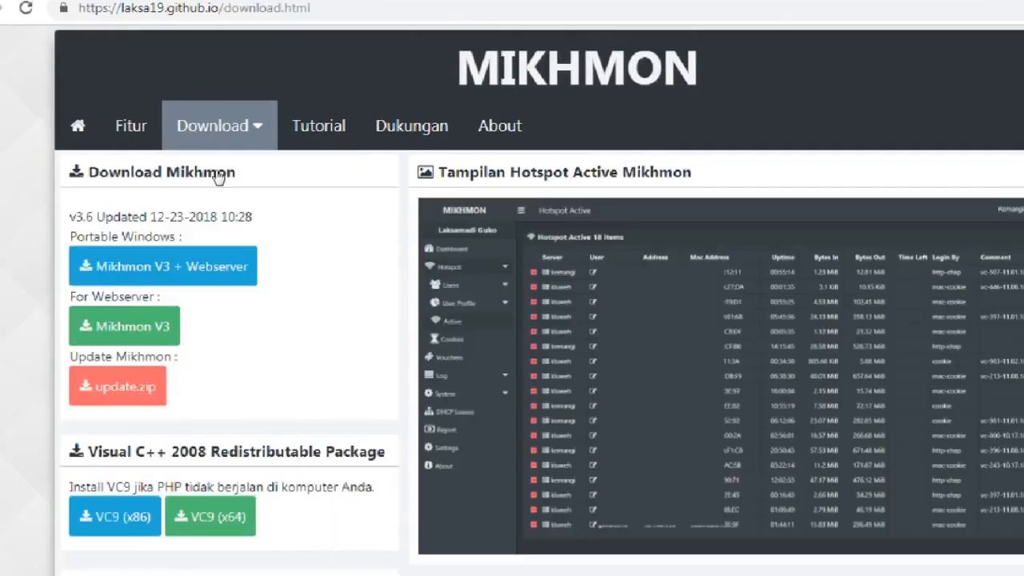
{"action": "left_click", "coordinate": [206, 253]}
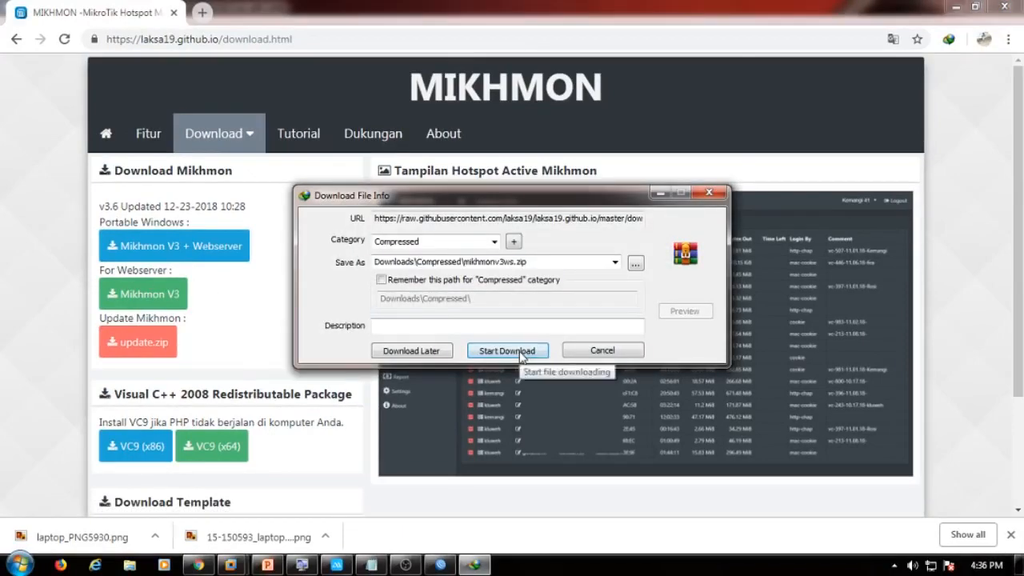
{"action": "left_click", "coordinate": [504, 352]}
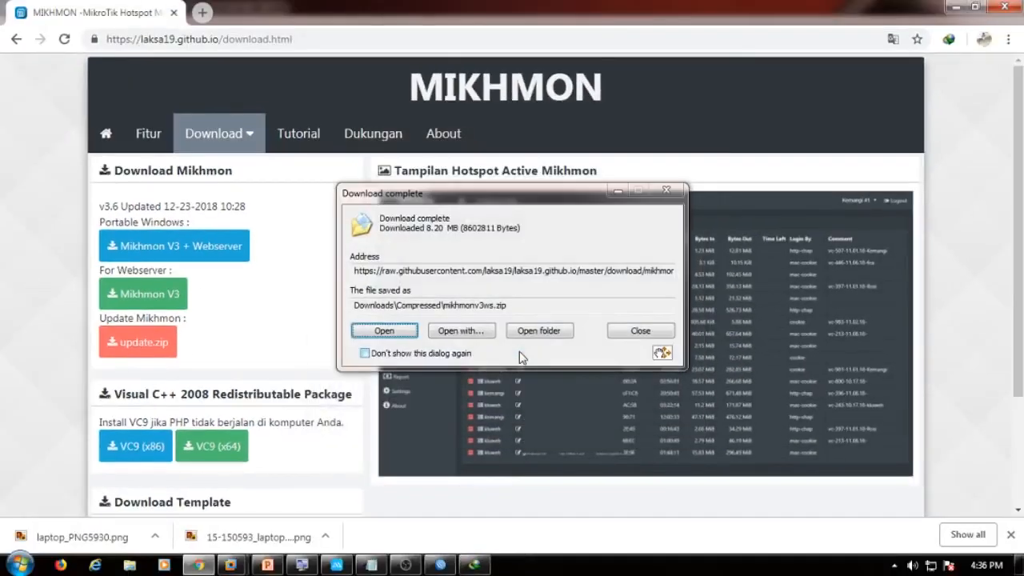
Extract mikhmonv3ws.zip in place, enter the Mikhmon Server folder, and select MikhmonServer.exe.
{"action": "left_click", "coordinate": [543, 332]}
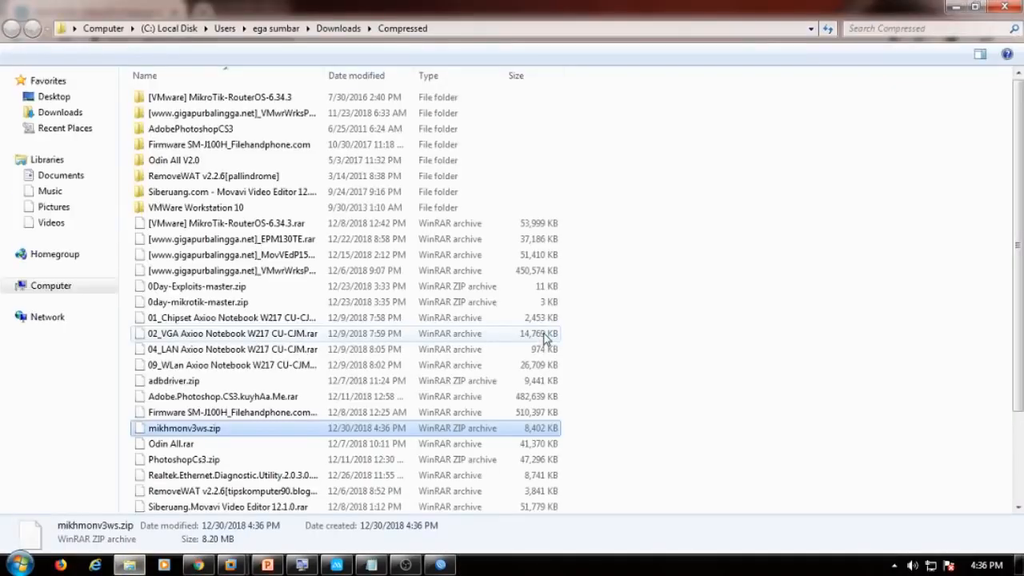
{"action": "right_click", "coordinate": [258, 432]}
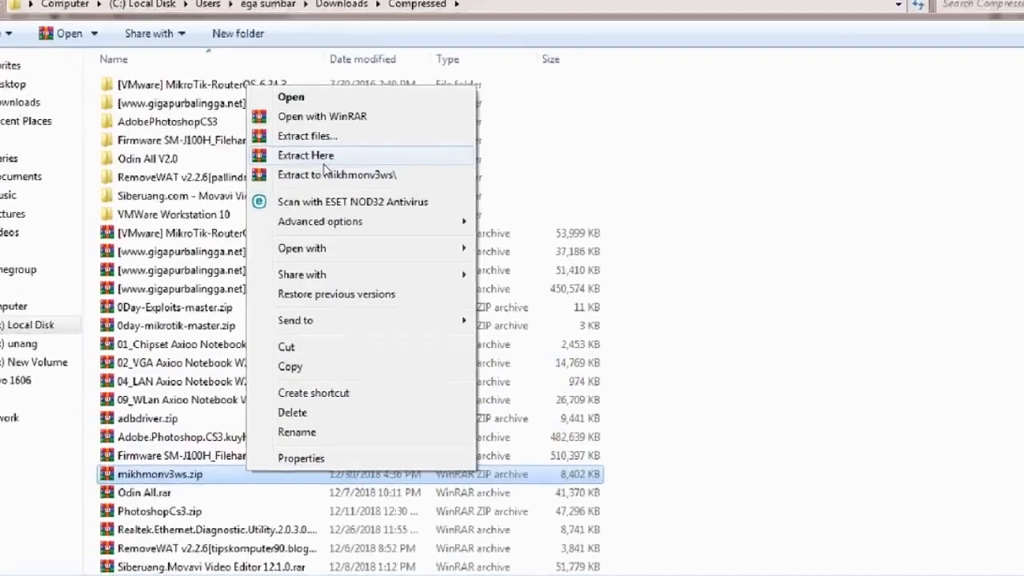
{"action": "left_click", "coordinate": [325, 162]}
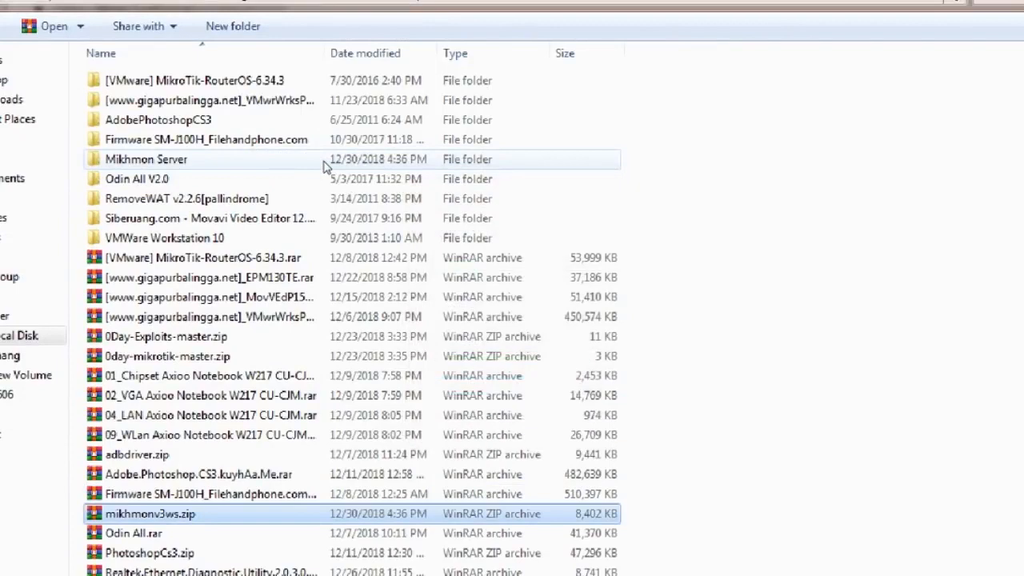
{"action": "double_click", "coordinate": [197, 161]}
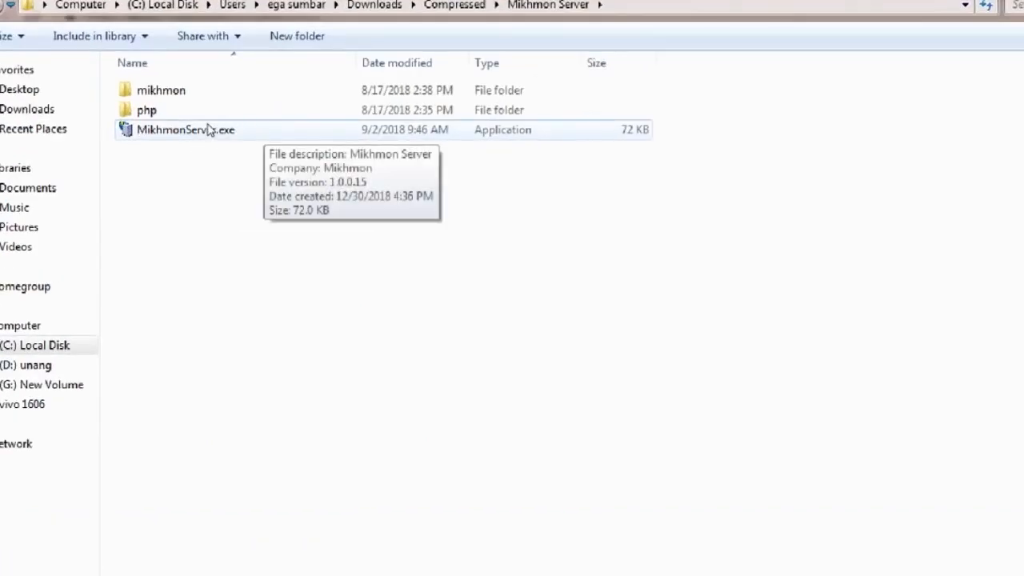
{"action": "left_click", "coordinate": [208, 130]}
{"action": "right_click", "coordinate": [206, 131]}
Run Mikhmon Server as administrator, restart it on port 8080, and open Mikhmon in the browser.
{"action": "left_click", "coordinate": [234, 151]}
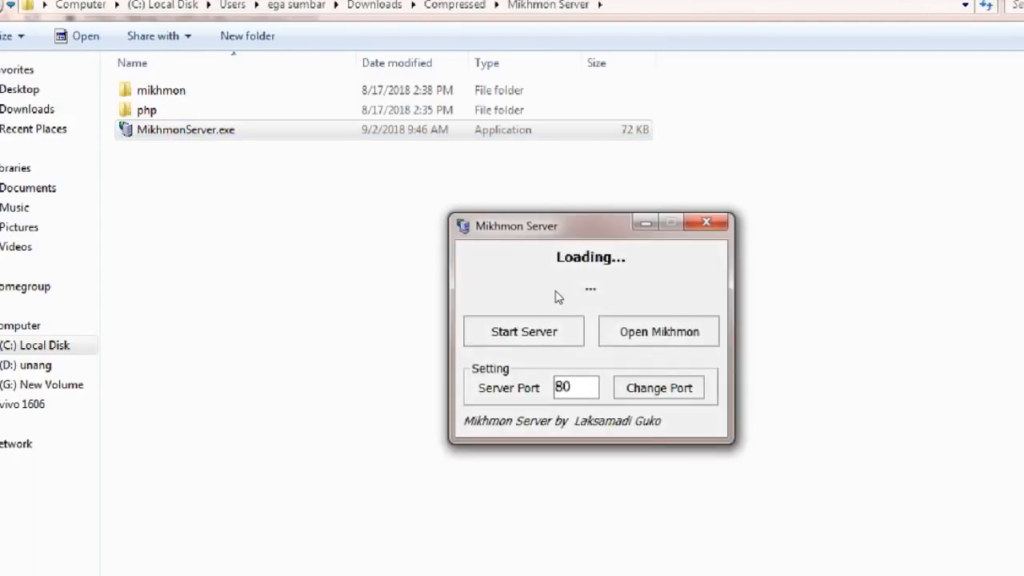
{"action": "left_click", "coordinate": [505, 336]}
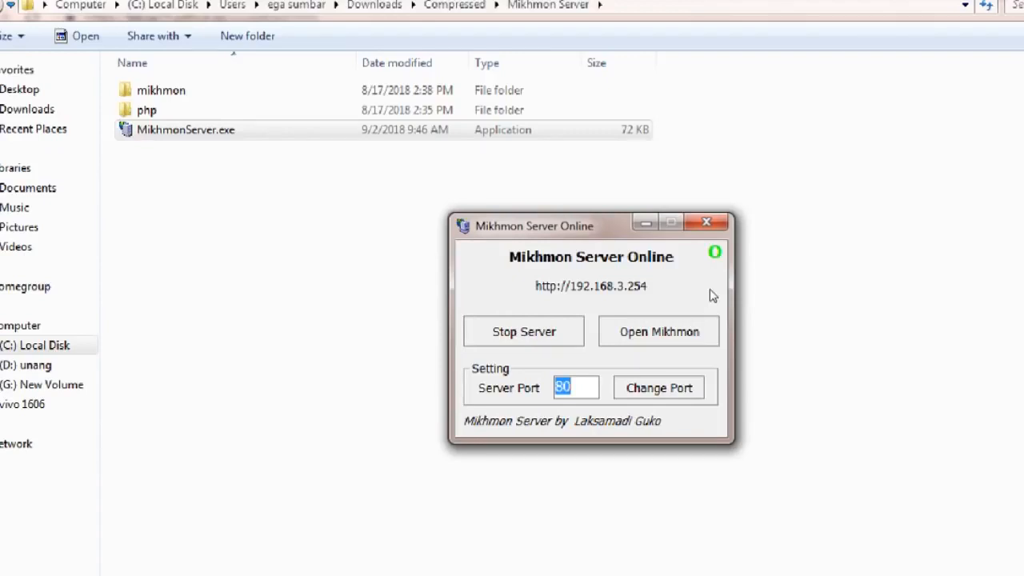
{"action": "type", "text": "8080"}
{"action": "left_click", "coordinate": [473, 318]}
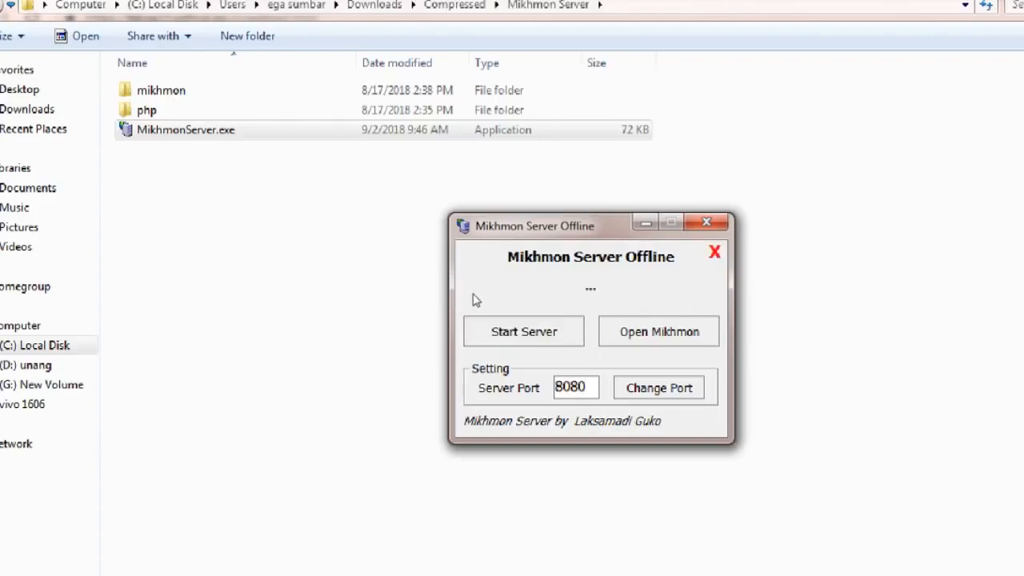
{"action": "key", "text": "space"}
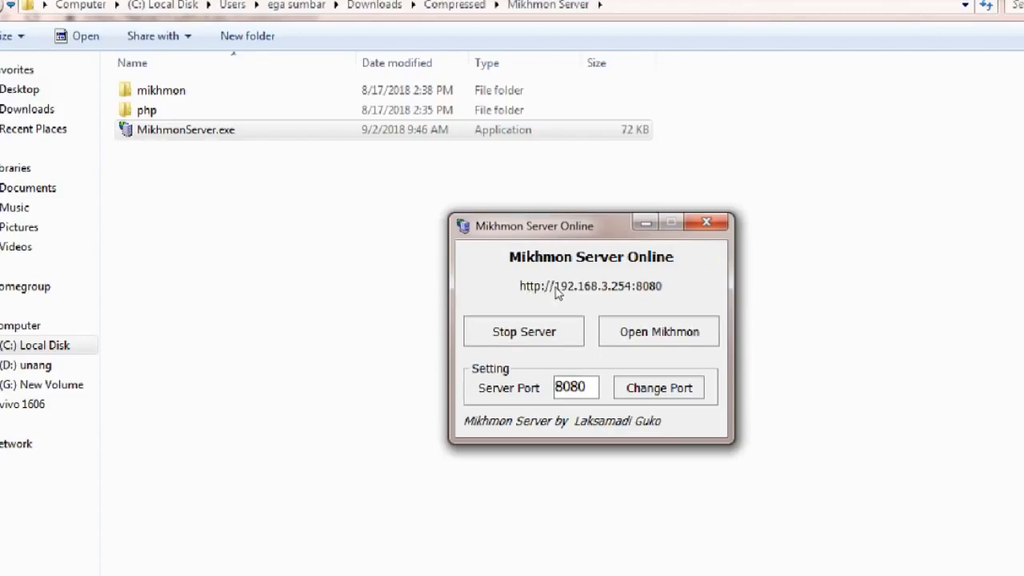
{"action": "key", "text": "Tab"}
{"action": "key", "text": "space"}
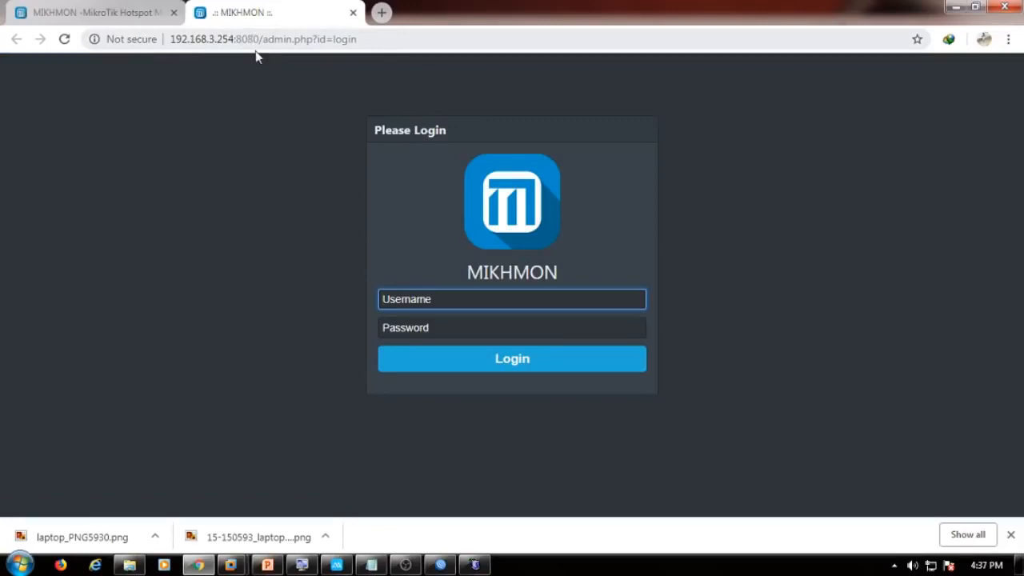
Log in to Mikhmon with the default username from the notes and password, declining to save it.
{"action": "left_click", "coordinate": [376, 564]}
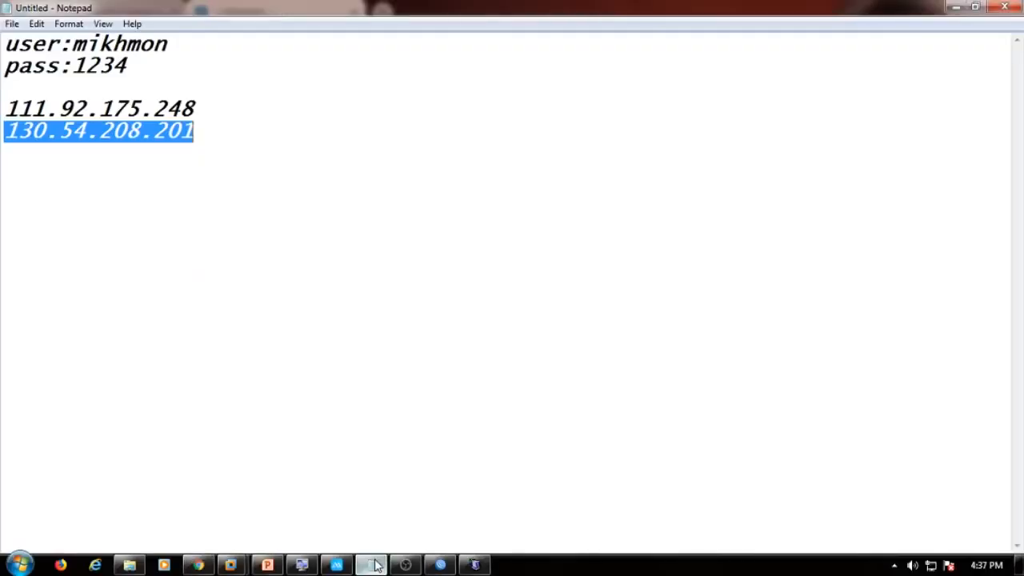
{"action": "left_click_drag", "start_coordinate": [73, 44], "coordinate": [169, 44]}
{"action": "key", "text": "ctrl+c"}
{"action": "key", "text": "alt+Tab"}
{"action": "key", "text": "ctrl+v"}
{"action": "left_click", "coordinate": [434, 322]}
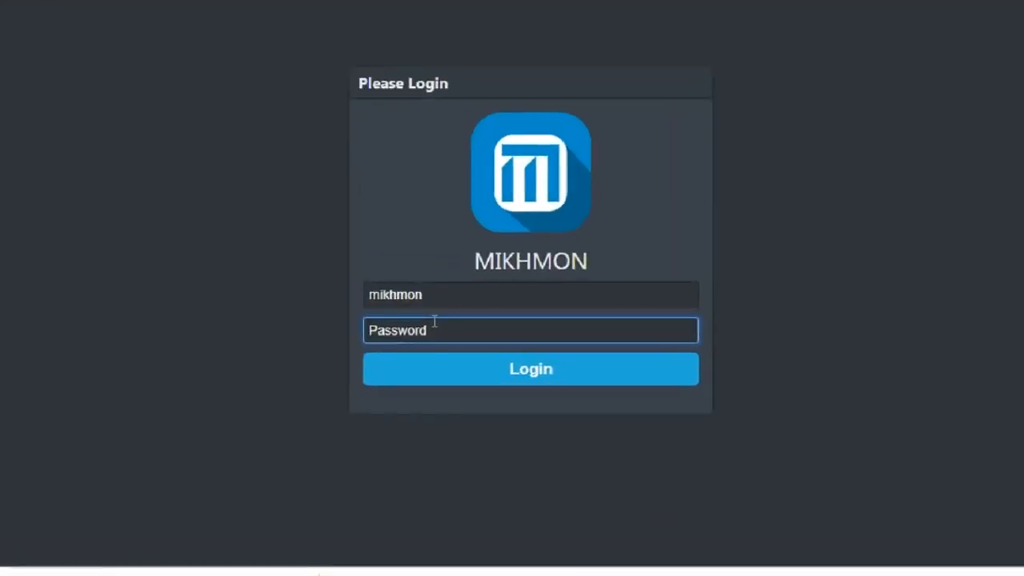
{"action": "key", "text": "Return"}
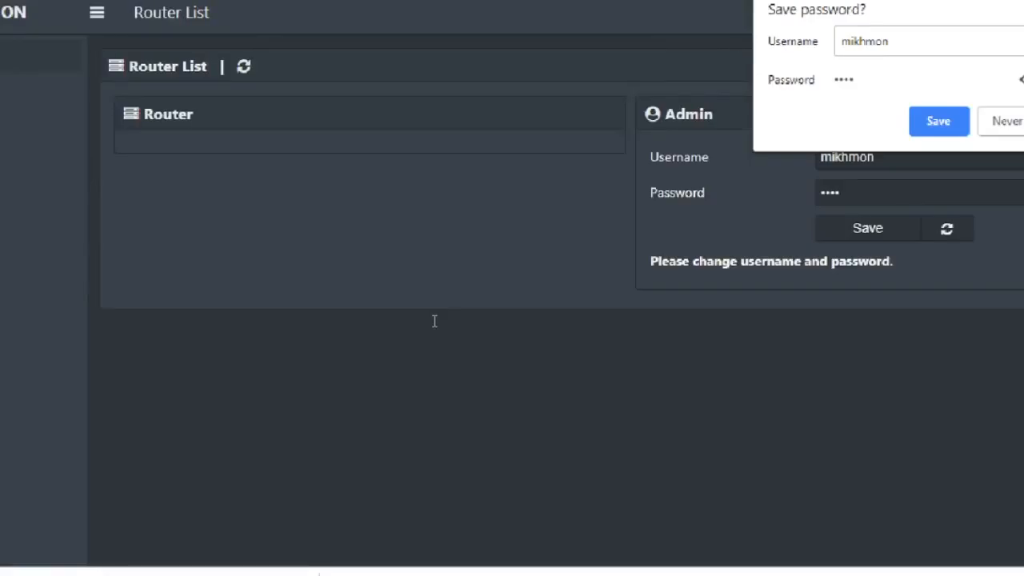
{"action": "left_click", "coordinate": [1005, 120]}
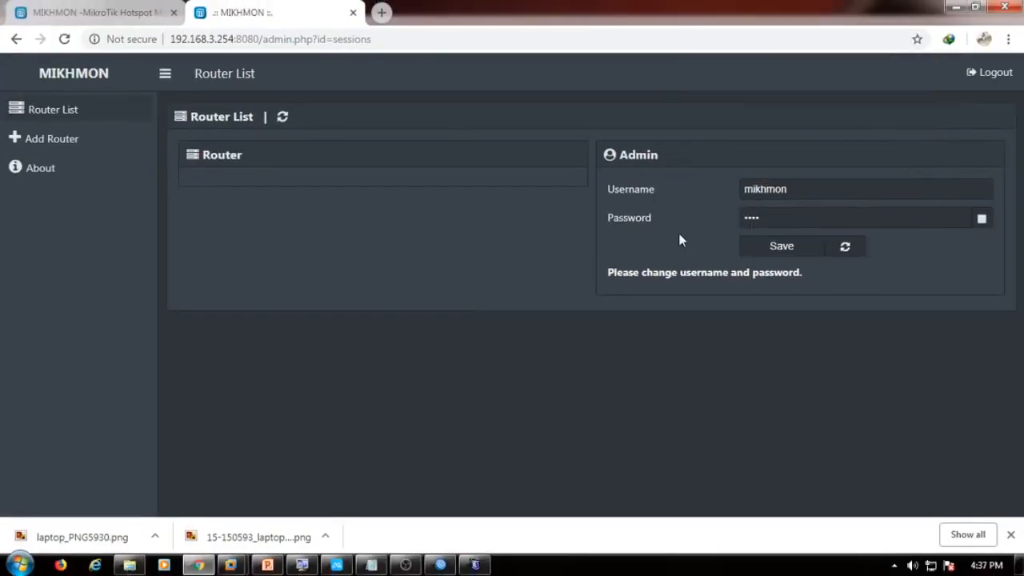
Change the admin username to admin and type a new admin password, then save.
{"action": "double_click", "coordinate": [820, 188]}
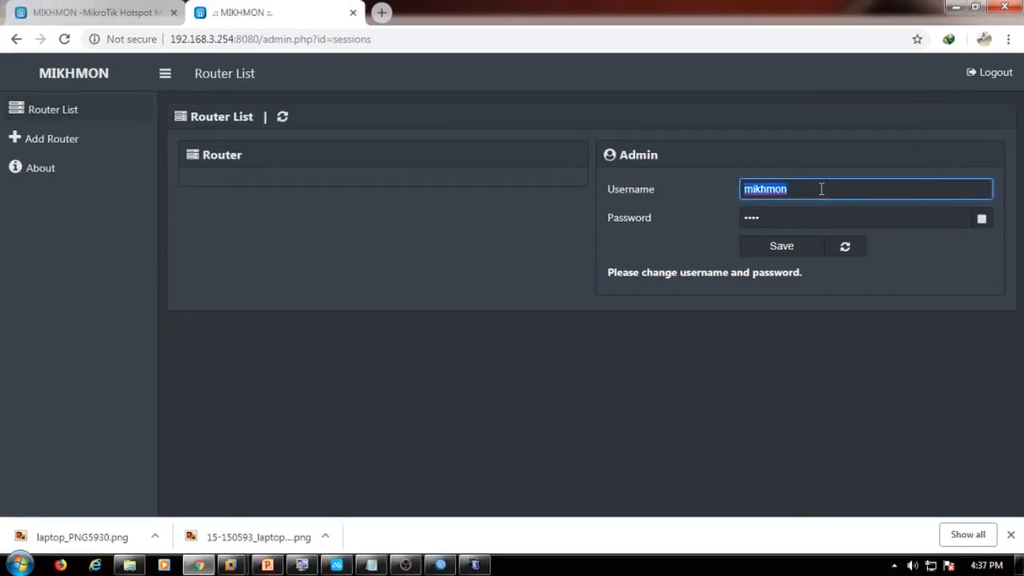
{"action": "type", "text": "admin"}
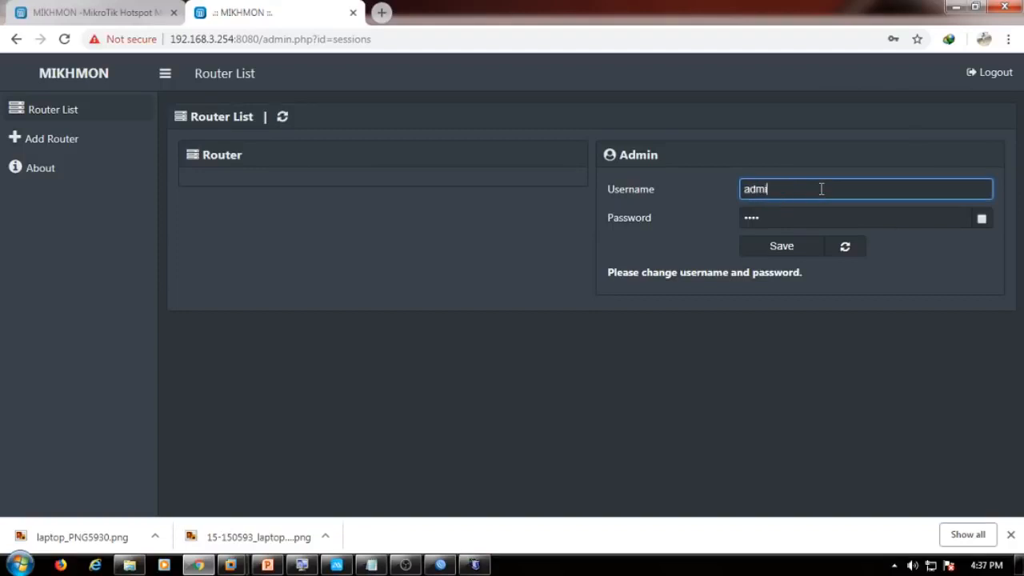
{"action": "left_click", "coordinate": [975, 220]}
{"action": "left_click", "coordinate": [980, 219]}
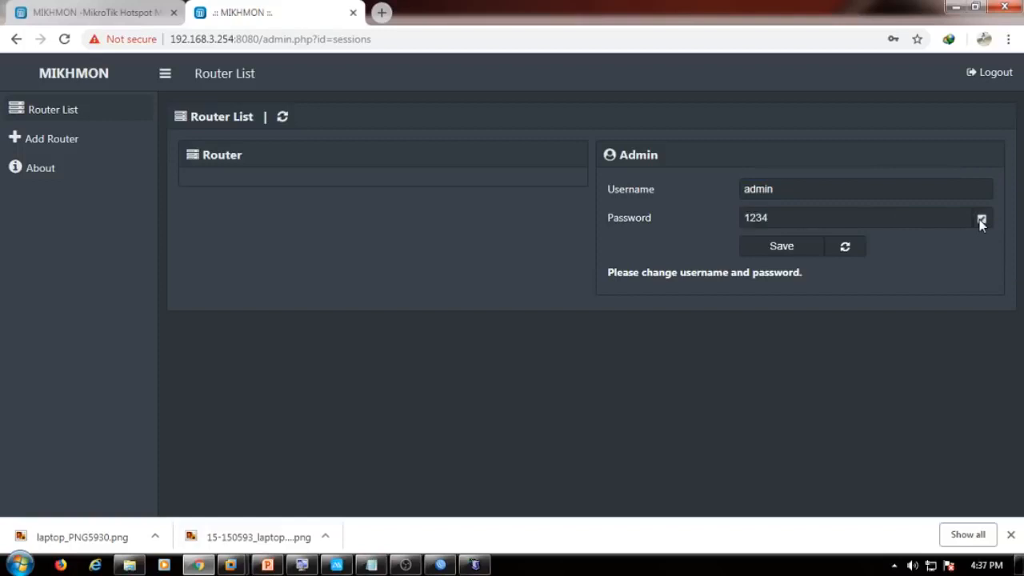
{"action": "double_click", "coordinate": [921, 214]}
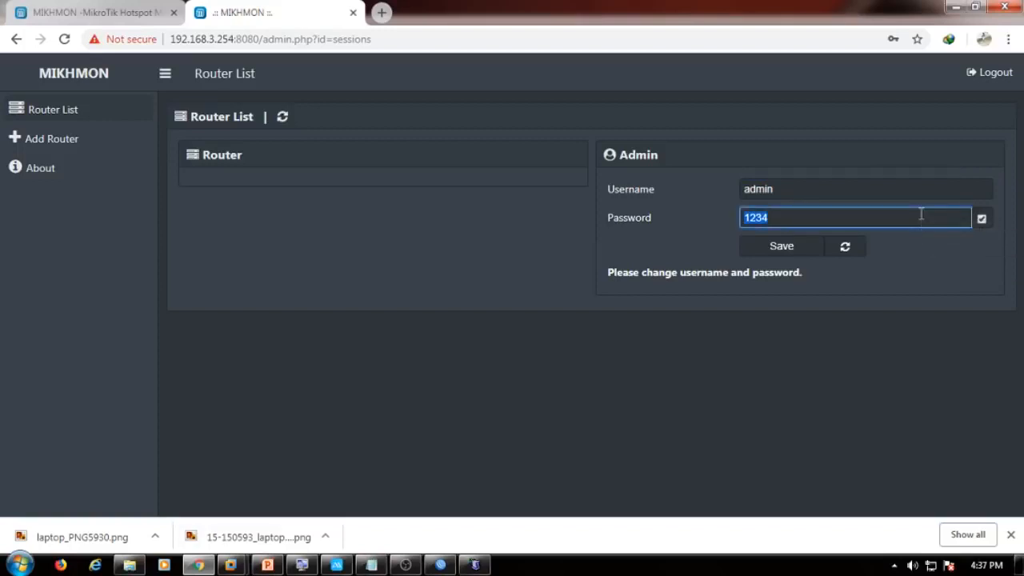
{"action": "left_click", "coordinate": [787, 247]}
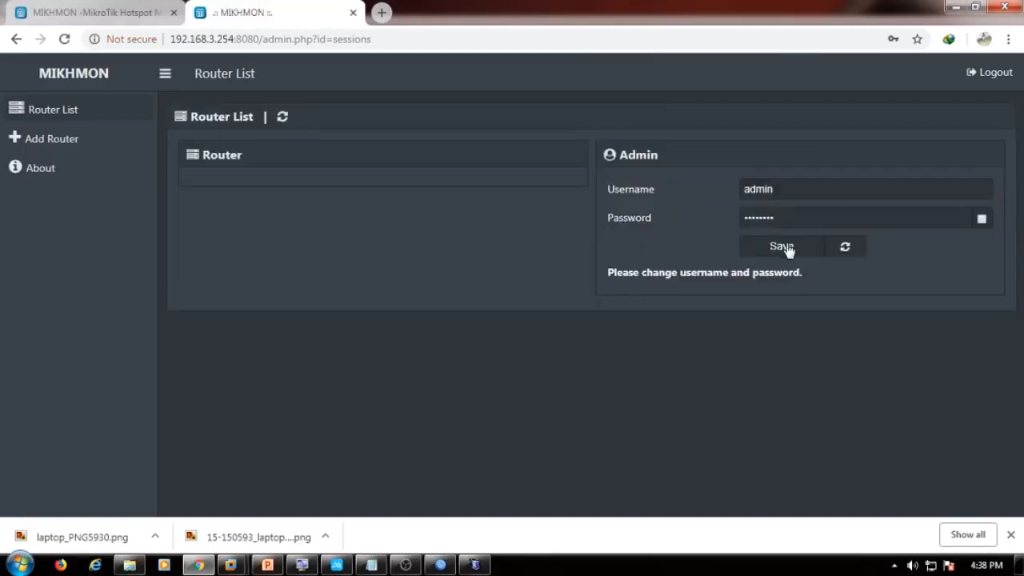
Add a new router session named rb750 in Mikhmon.
{"action": "left_click", "coordinate": [110, 142]}
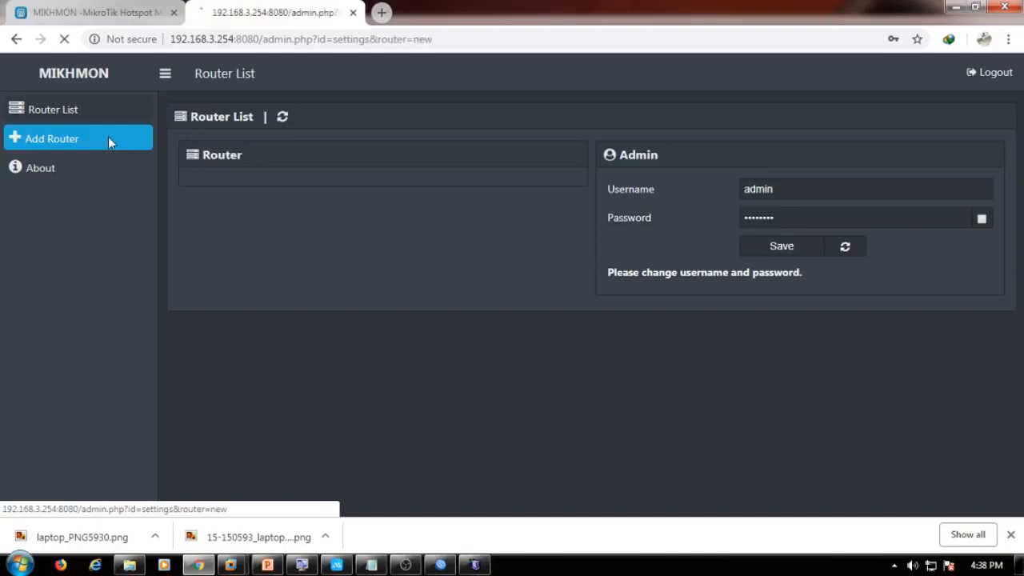
{"action": "left_click", "coordinate": [351, 276]}
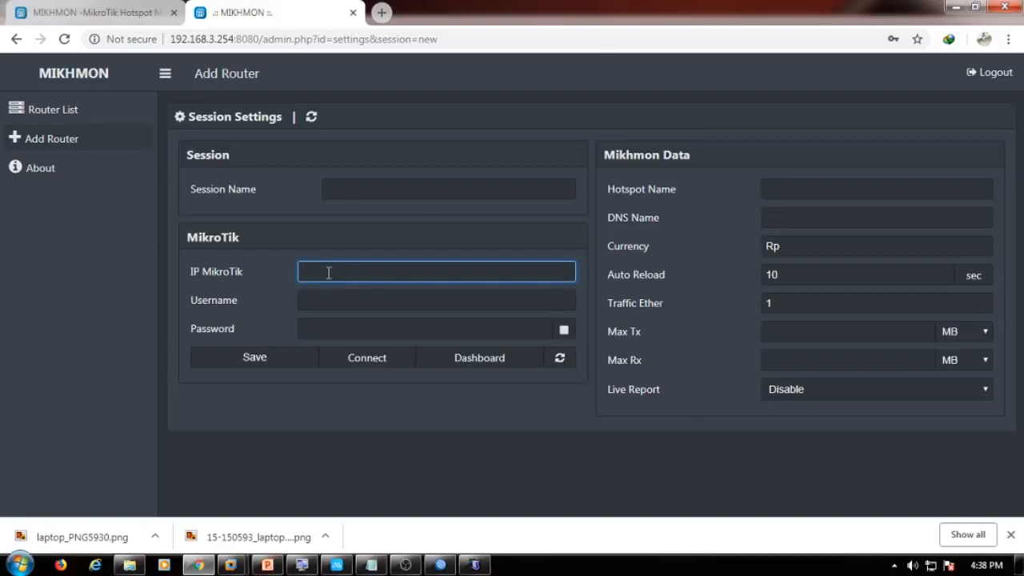
{"action": "left_click", "coordinate": [386, 191]}
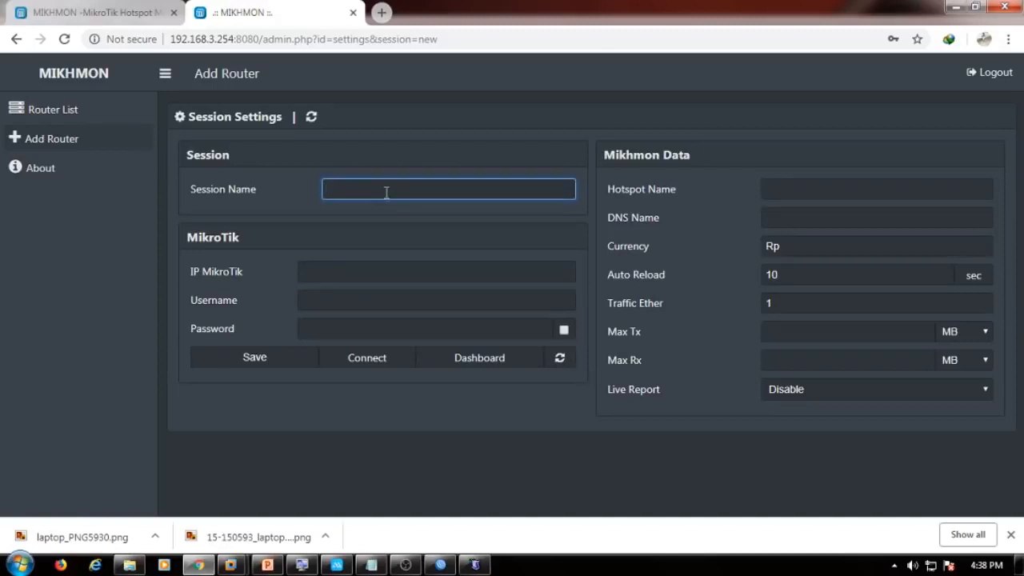
{"action": "type", "text": "rb750"}
{"action": "left_click", "coordinate": [362, 265]}
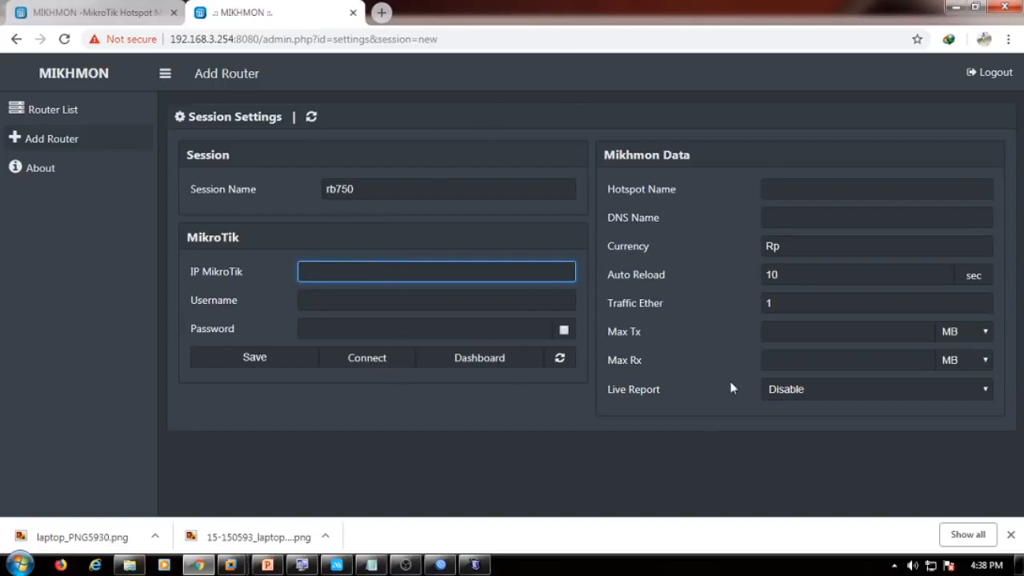
Look up the router IP 192.168.0.66 in WinBox's IP > Addresses list for the form.
{"action": "left_click", "coordinate": [440, 565]}
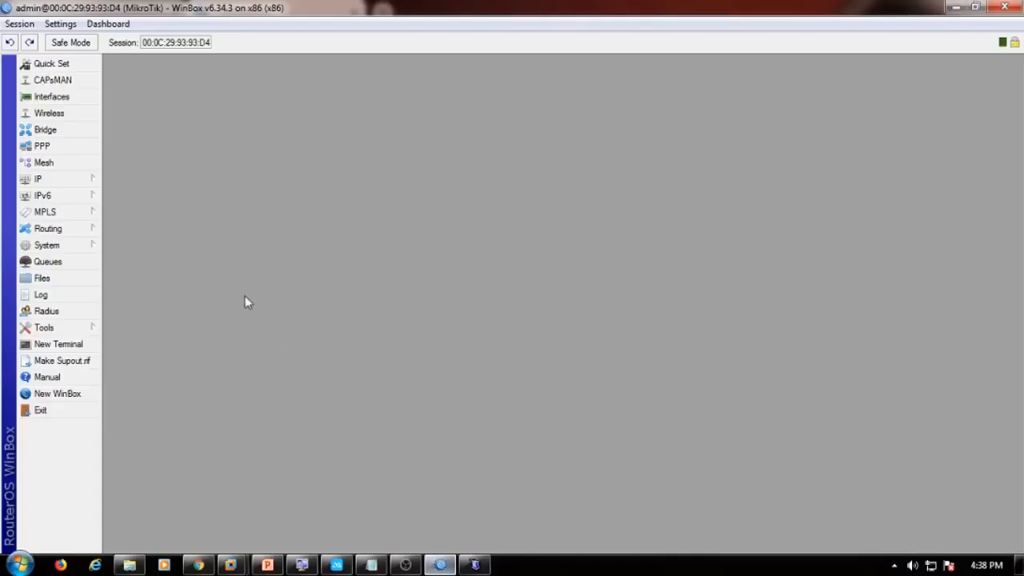
{"action": "left_click", "coordinate": [100, 182]}
{"action": "left_click", "coordinate": [133, 212]}
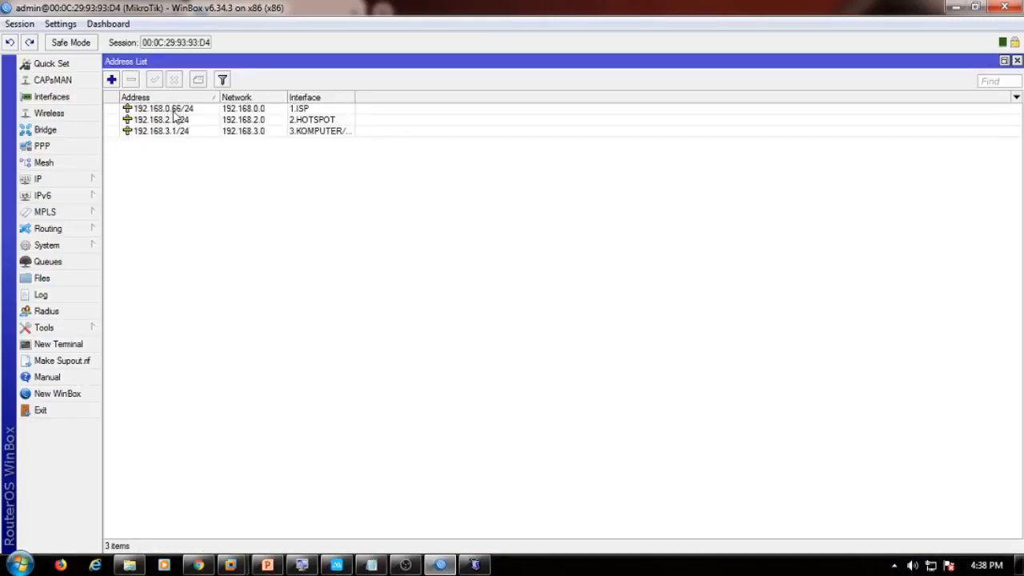
{"action": "left_click", "coordinate": [197, 565]}
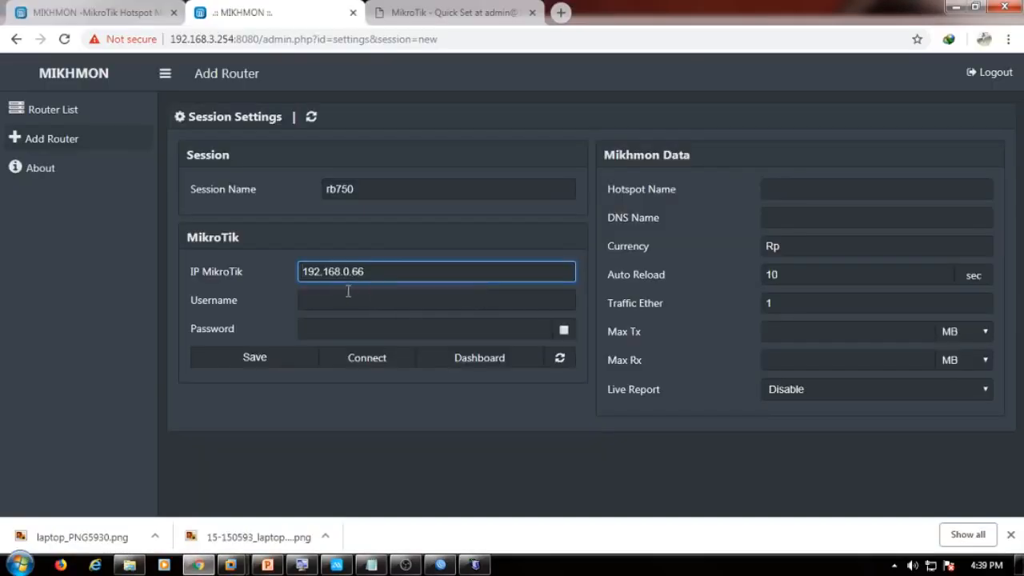
{"action": "left_click", "coordinate": [349, 299]}
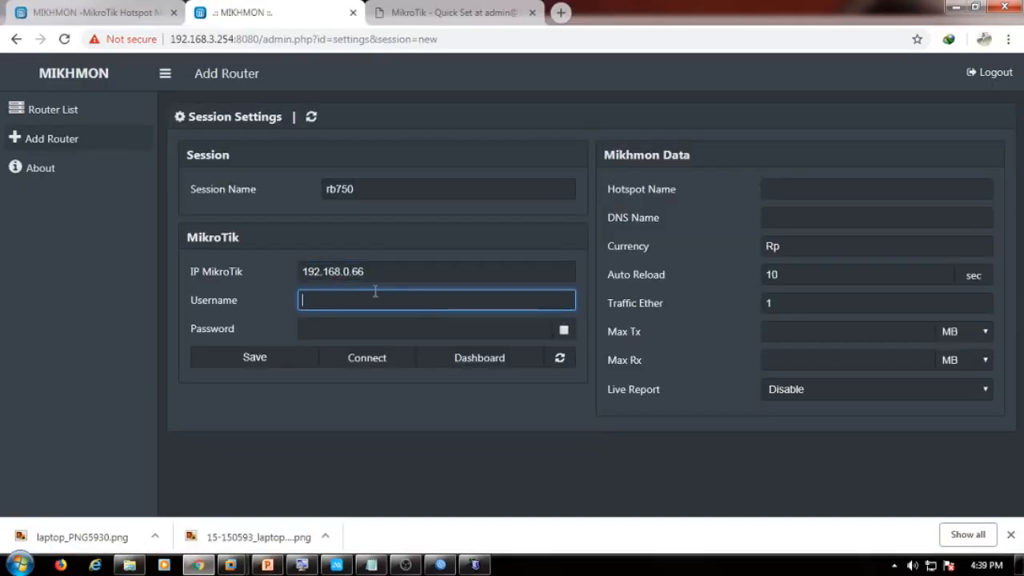
Enter and confirm a new router admin password in WinBox's System > Password dialog.
{"action": "left_click", "coordinate": [440, 565]}
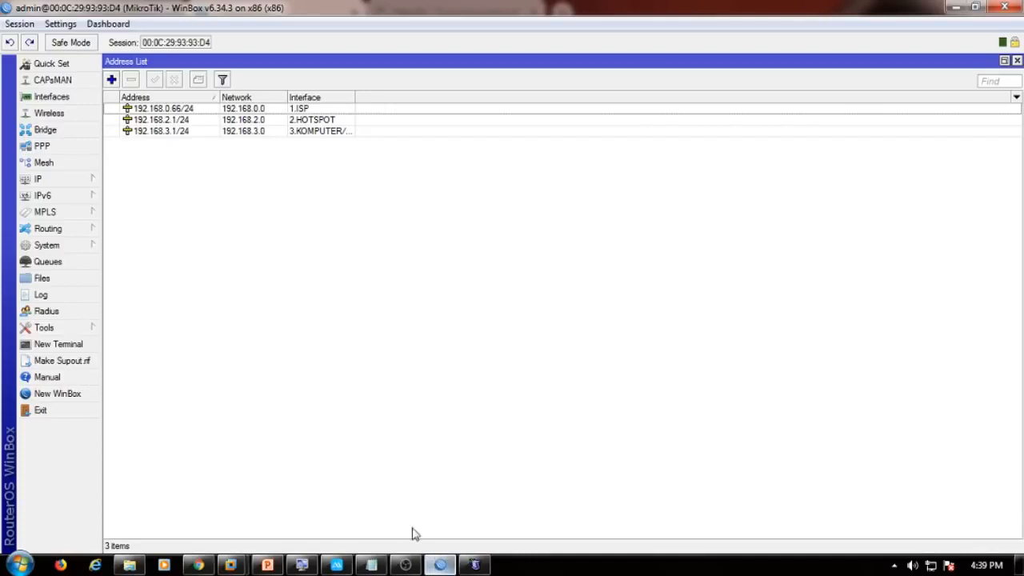
{"action": "left_click", "coordinate": [96, 248]}
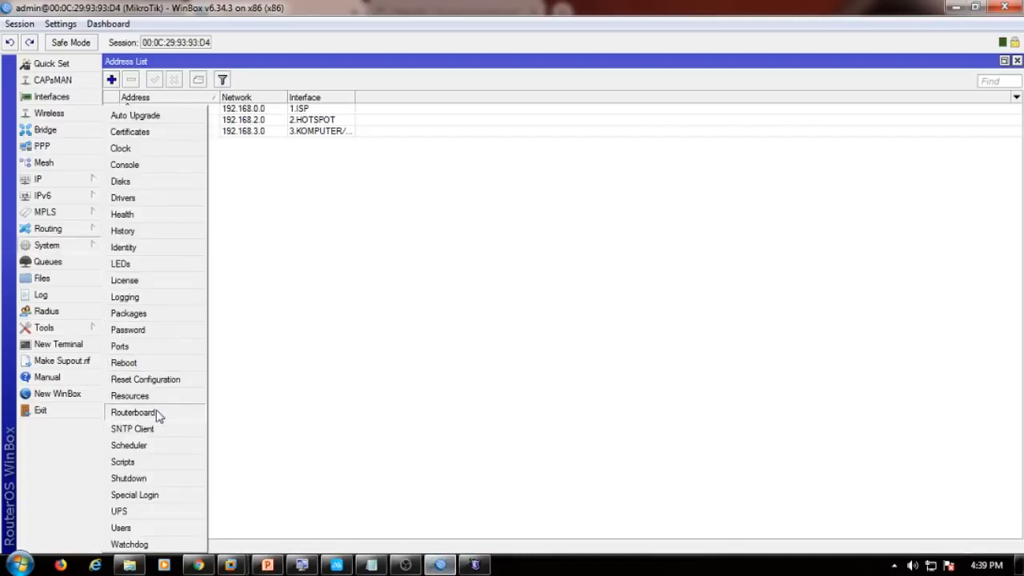
{"action": "left_click", "coordinate": [148, 330]}
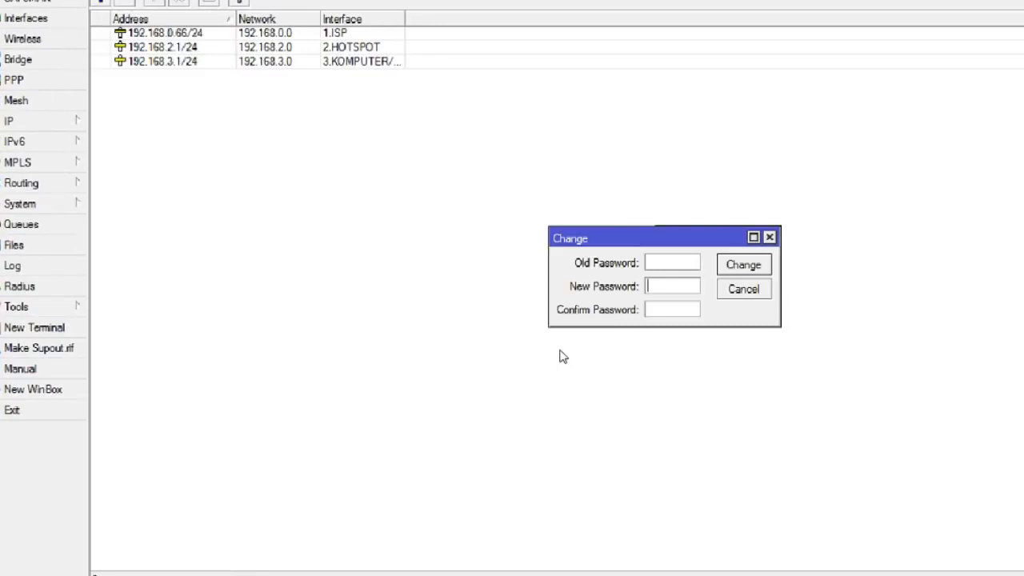
{"action": "type", "text": "*****"}
{"action": "key", "text": "Tab"}
{"action": "type", "text": "******"}
{"action": "key", "text": "shift+Tab"}
{"action": "type", "text": "****"}
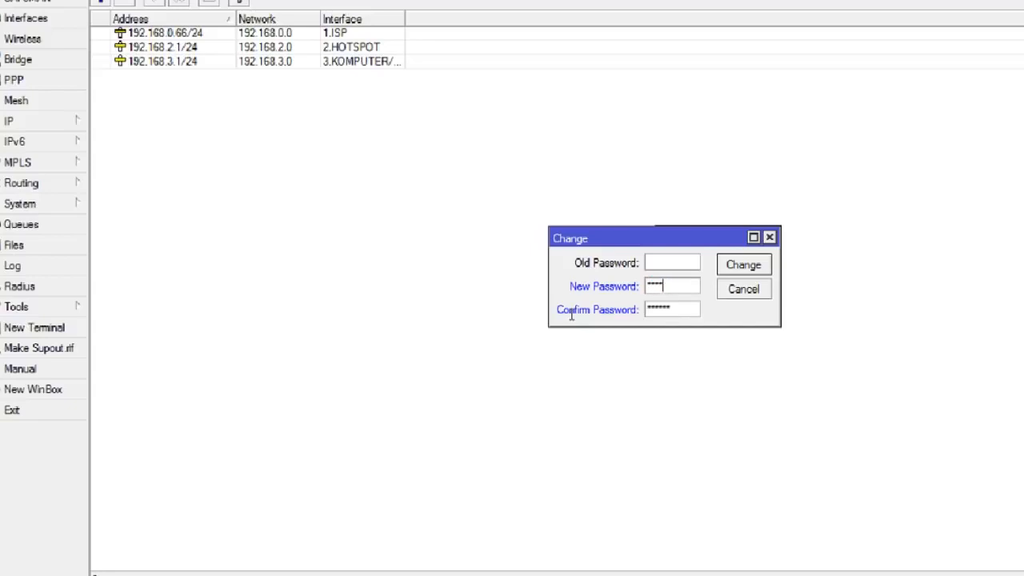
{"action": "key", "text": "Return"}
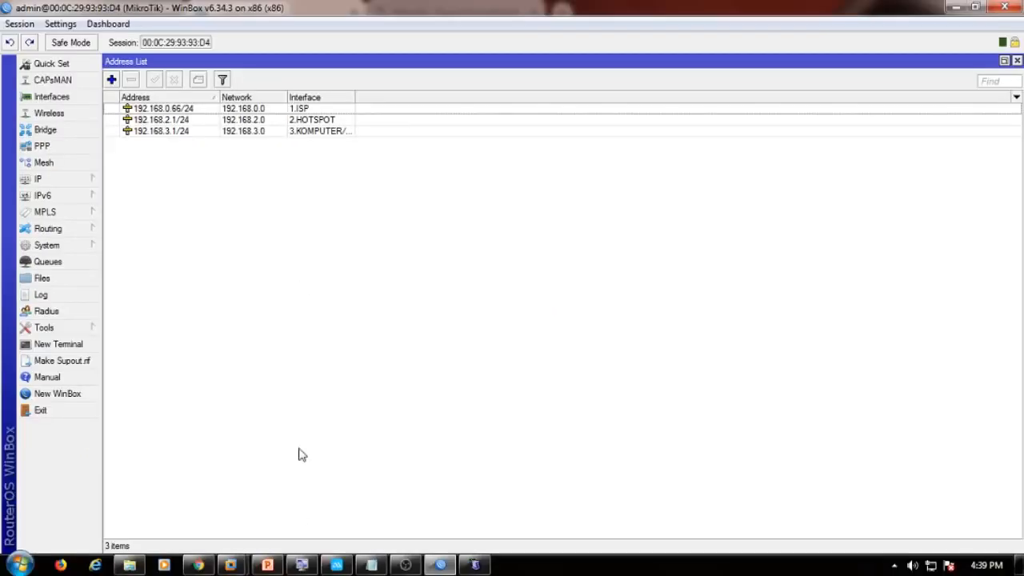
{"action": "left_click", "coordinate": [197, 565]}
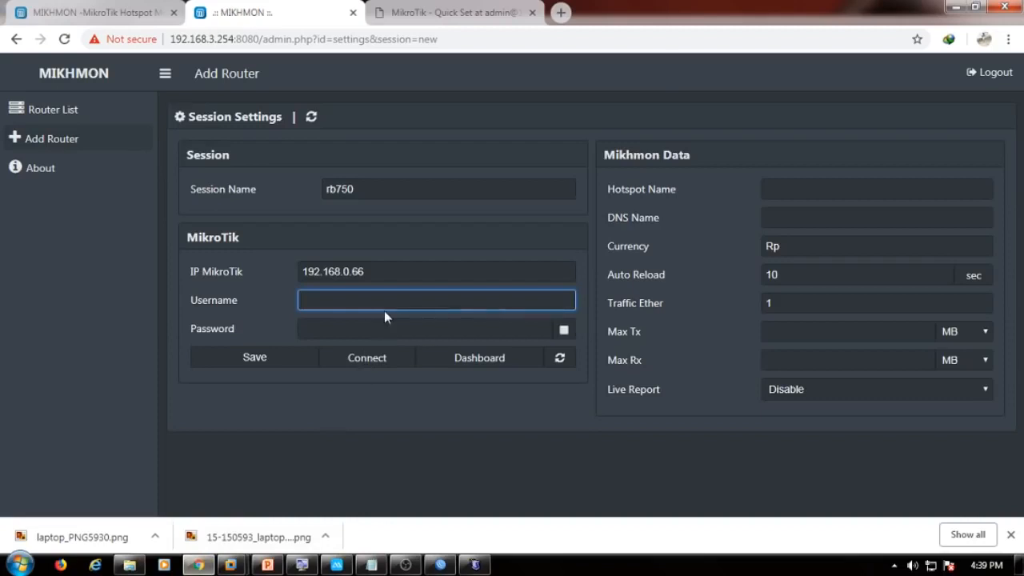
Fill router username admin and its password, connect, and name the hotspot EGA HOTSPOT.
{"action": "type", "text": "admin"}
{"action": "key", "text": "Tab"}
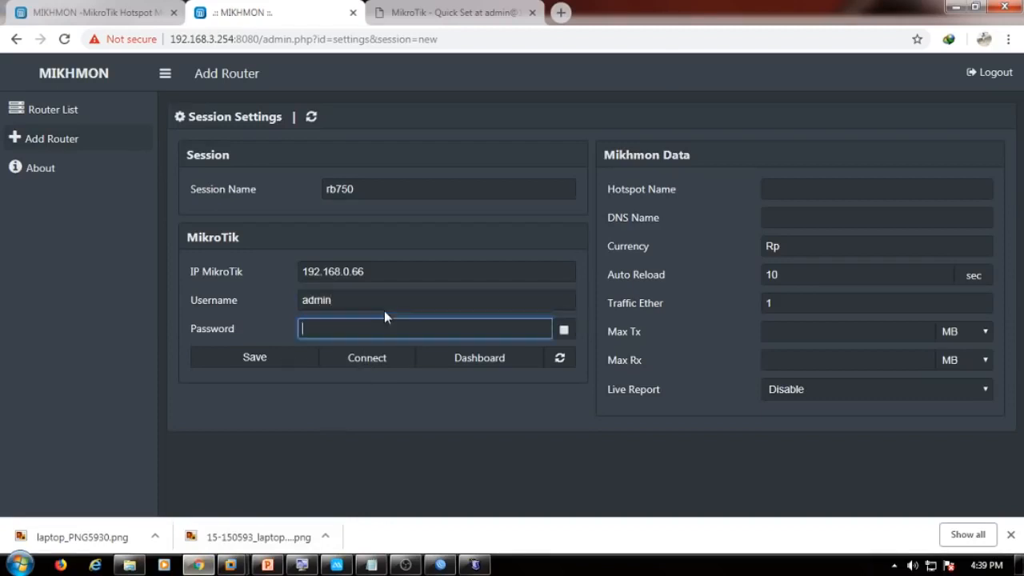
{"action": "left_click", "coordinate": [564, 331]}
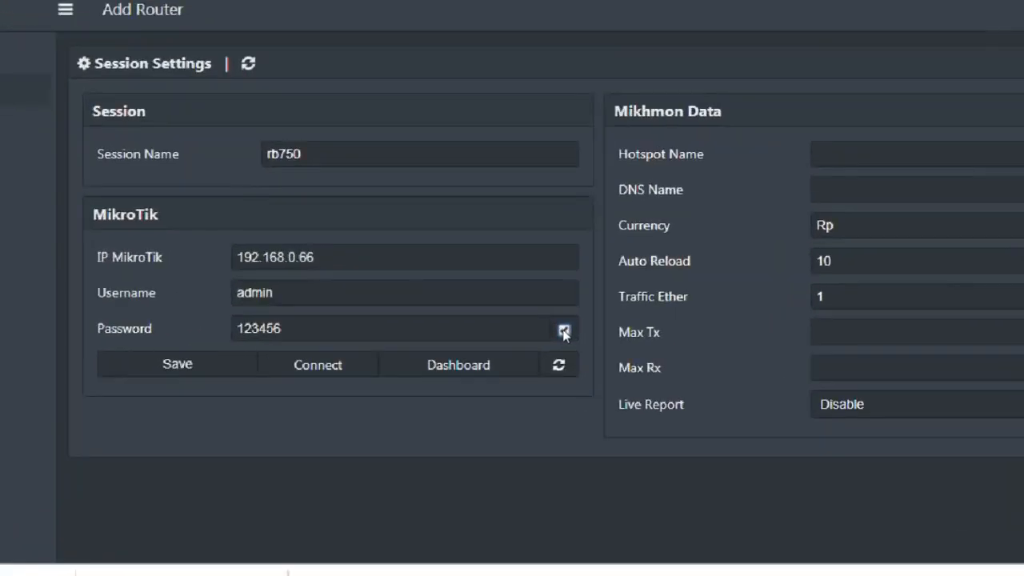
{"action": "left_click", "coordinate": [343, 356]}
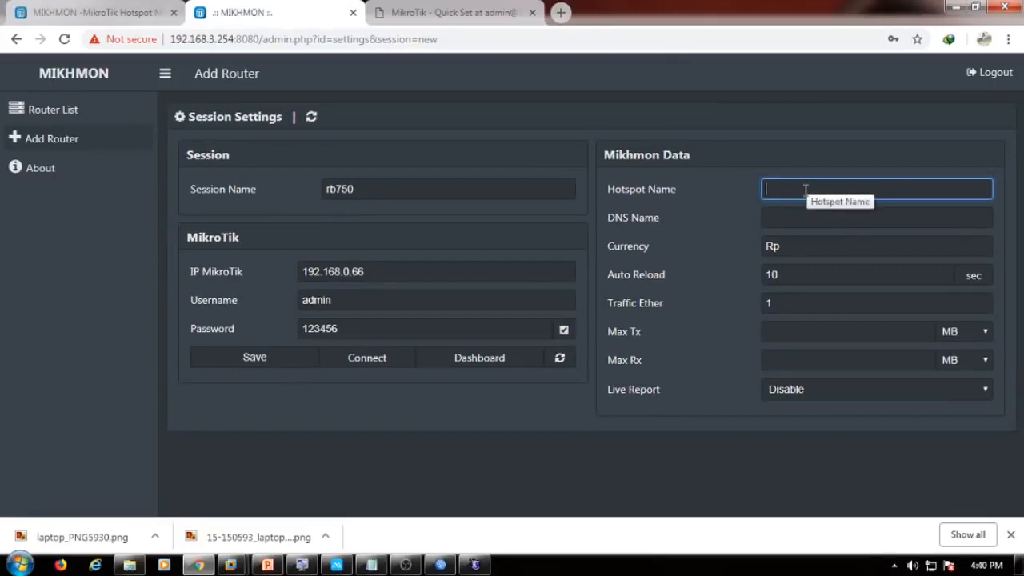
{"action": "type", "text": "GA H"}
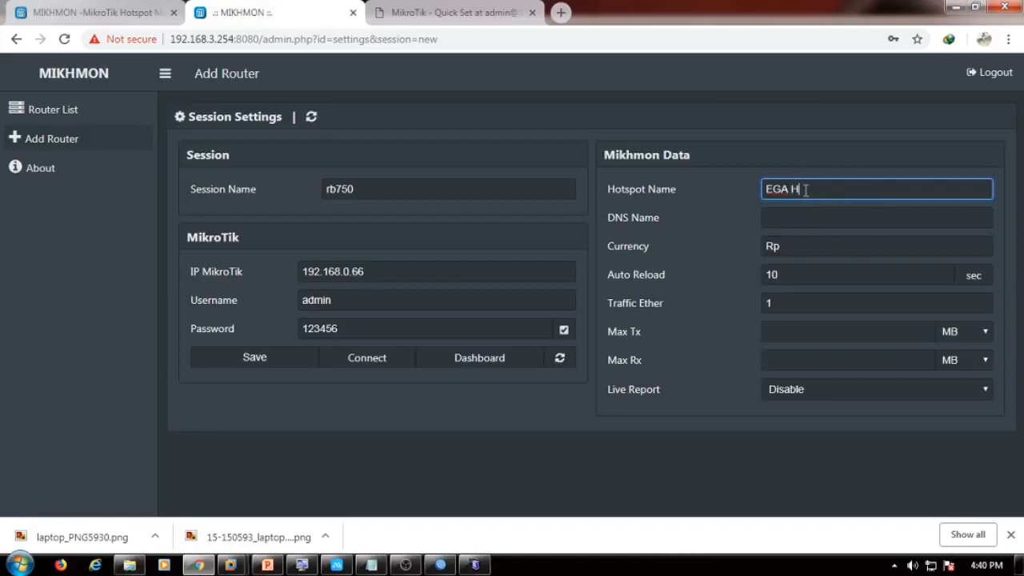
{"action": "type", "text": "OTSPOT"}
{"action": "key", "text": "Tab"}
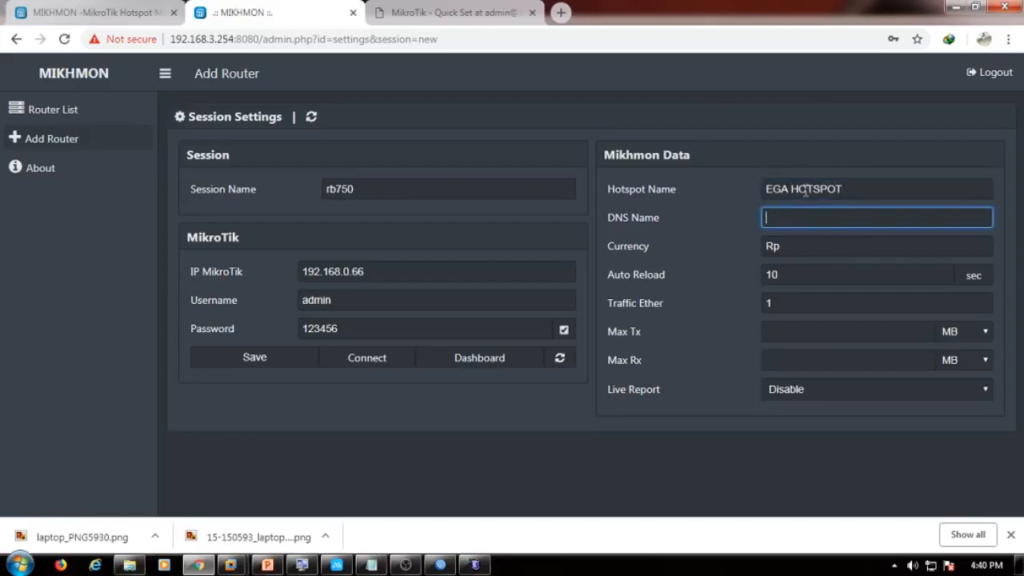
Copy ega.net from the DNS Name of WinBox hotspot server profile hsprof1.
{"action": "left_click", "coordinate": [453, 566]}
{"action": "left_click", "coordinate": [98, 181]}
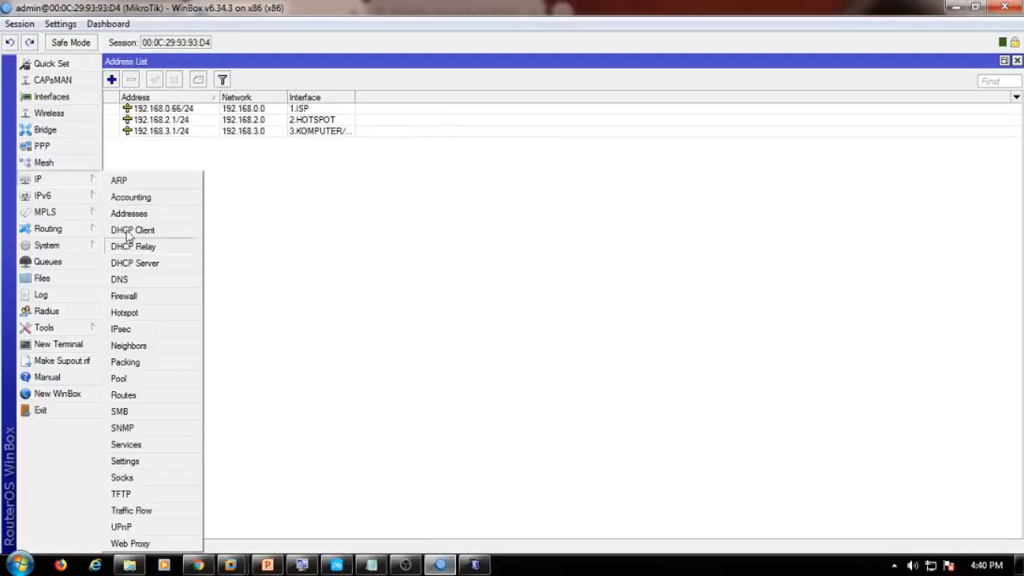
{"action": "left_click", "coordinate": [126, 313]}
{"action": "left_click", "coordinate": [345, 203]}
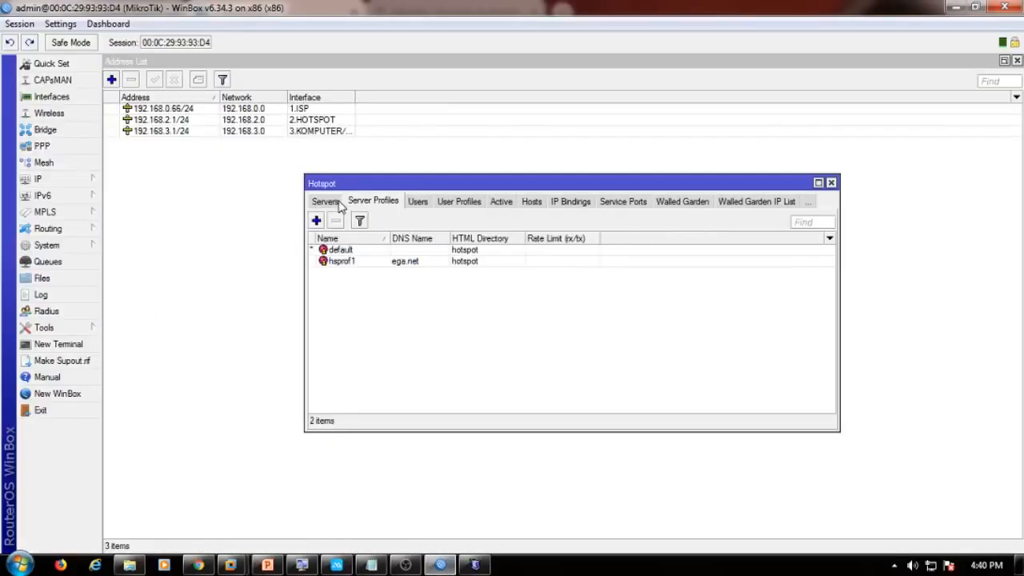
{"action": "double_click", "coordinate": [344, 261]}
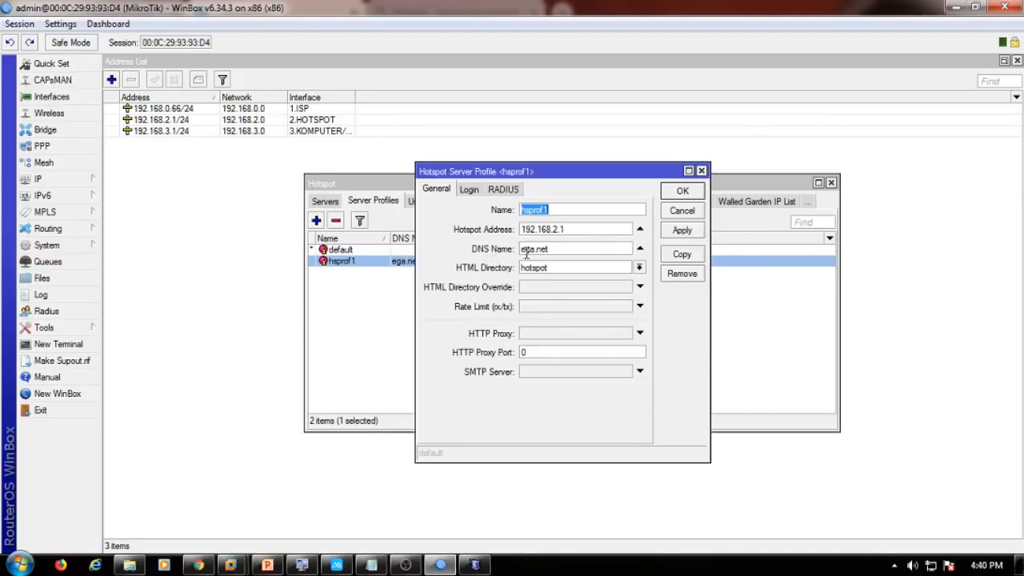
{"action": "double_click", "coordinate": [550, 248]}
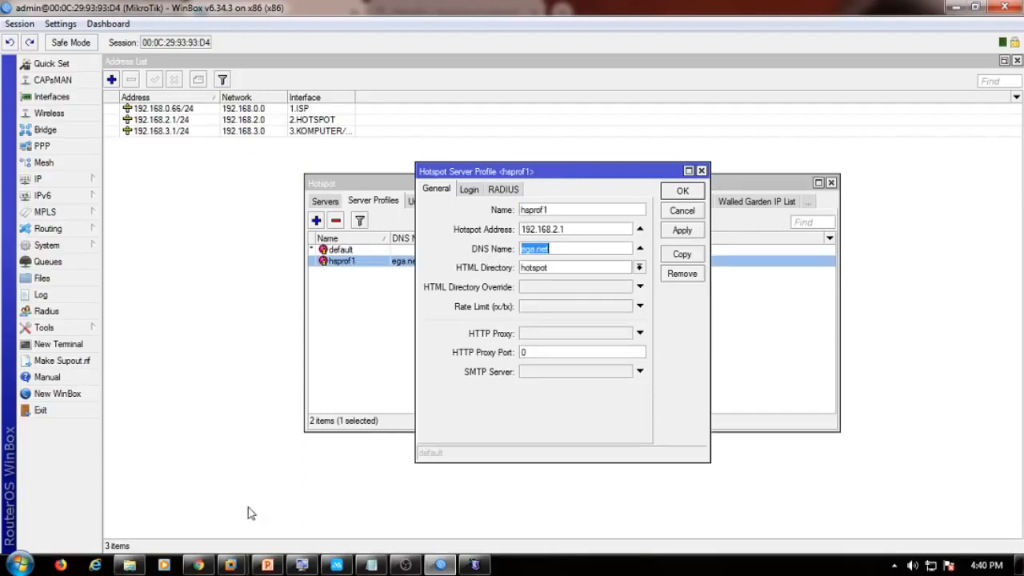
{"action": "left_click", "coordinate": [198, 565]}
{"action": "left_click", "coordinate": [200, 563]}
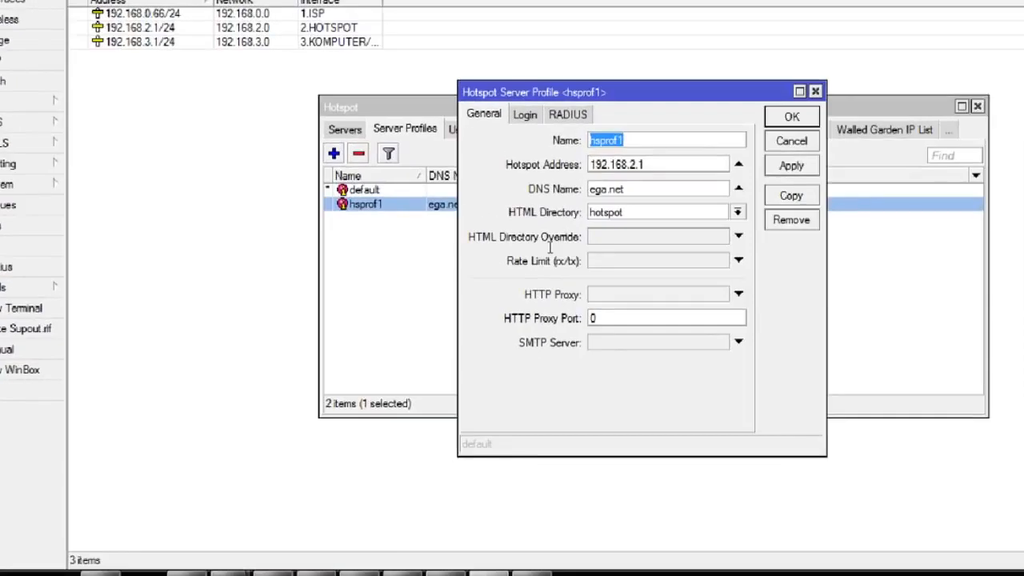
{"action": "right_click", "coordinate": [606, 189]}
{"action": "left_click", "coordinate": [760, 232]}
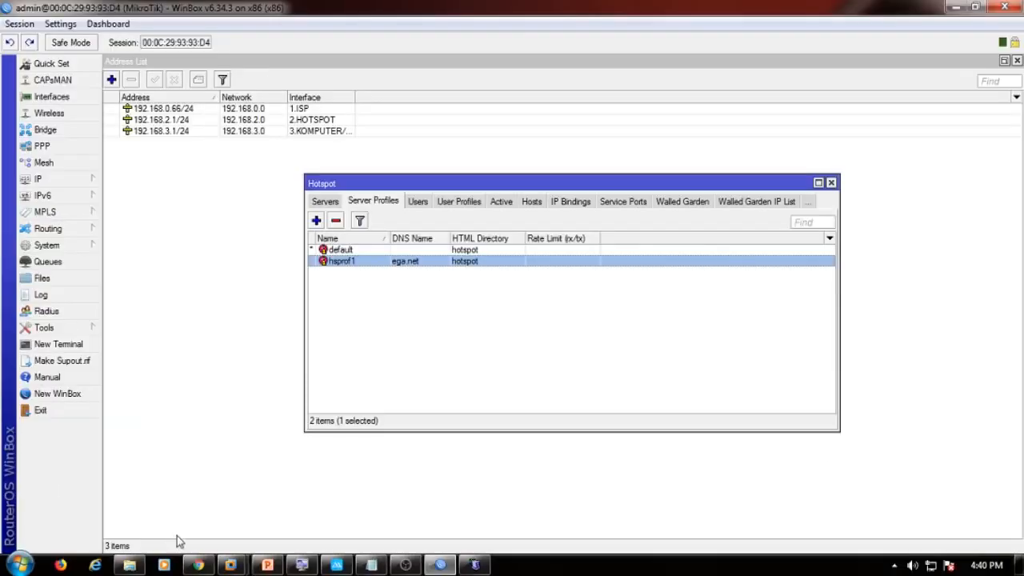
{"action": "left_click", "coordinate": [200, 565]}
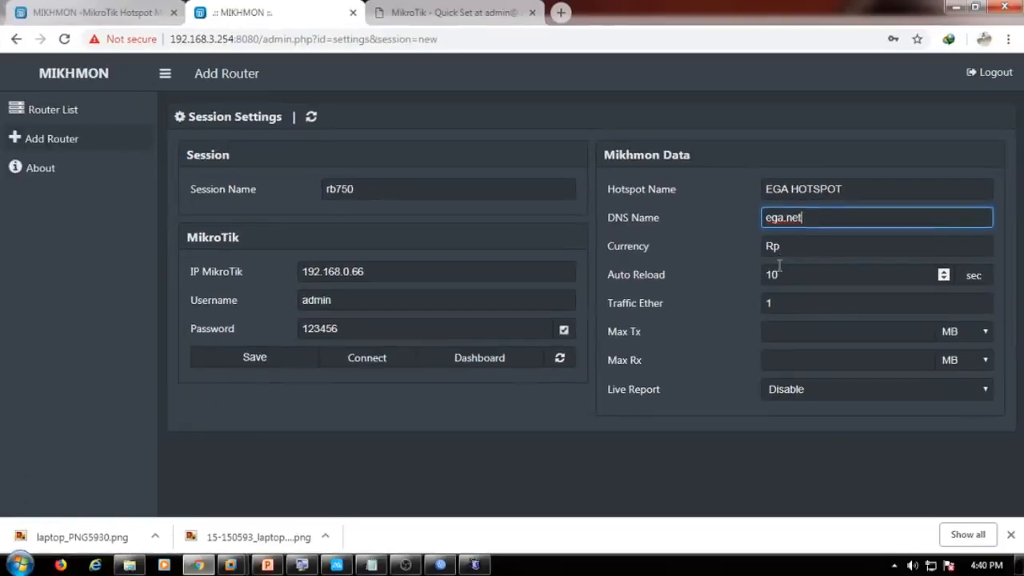
Review the currency, auto reload and Traffic Ether interface settings in the Add Router form.
{"action": "left_click", "coordinate": [816, 253]}
{"action": "left_click", "coordinate": [806, 272]}
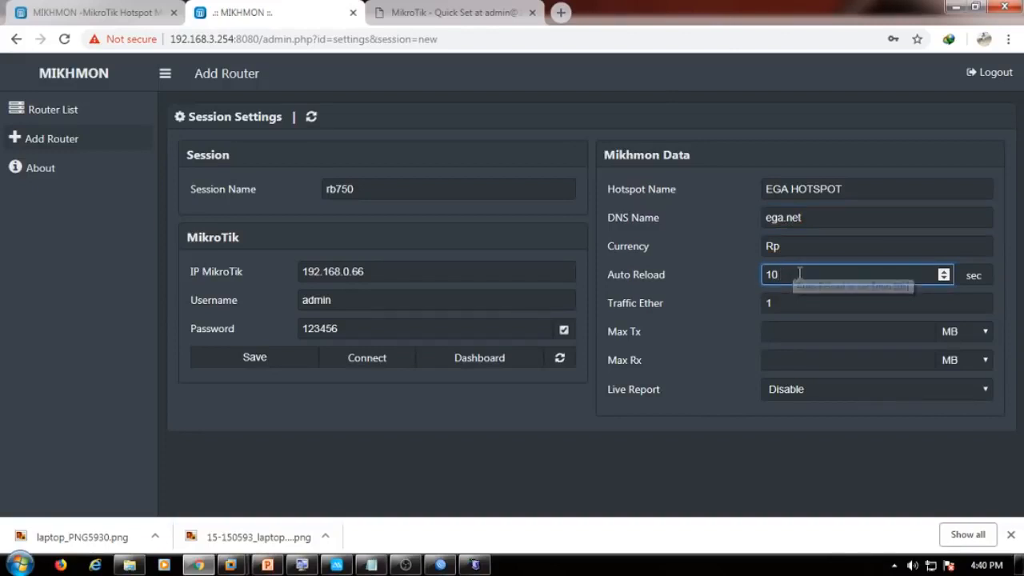
{"action": "left_click", "coordinate": [824, 307]}
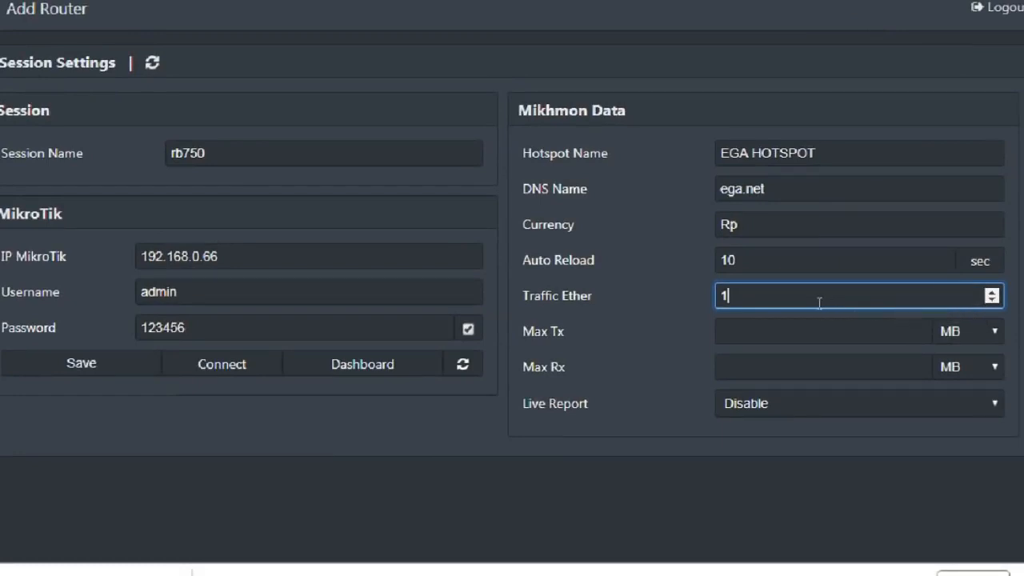
{"action": "left_click", "coordinate": [992, 291]}
Set Max Tx and Max Rx to 100 MB and enable Live Report.
{"action": "left_click", "coordinate": [837, 334]}
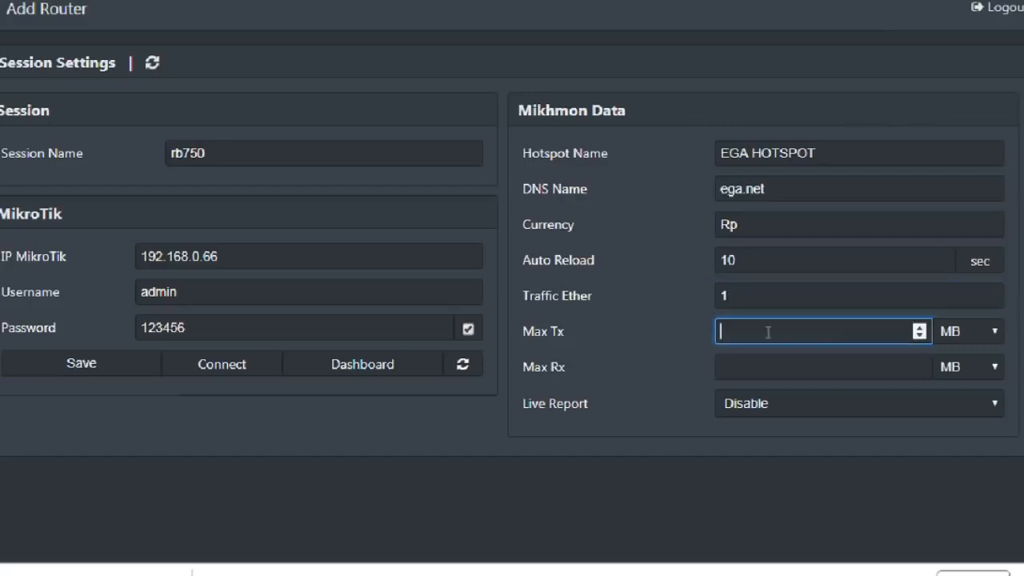
{"action": "type", "text": "100"}
{"action": "left_click", "coordinate": [853, 361]}
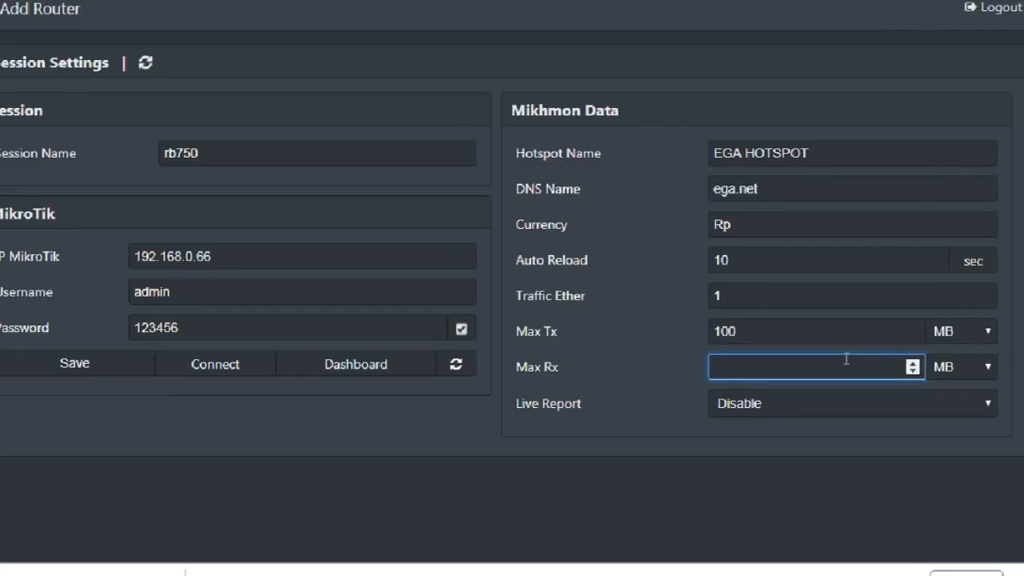
{"action": "type", "text": "100"}
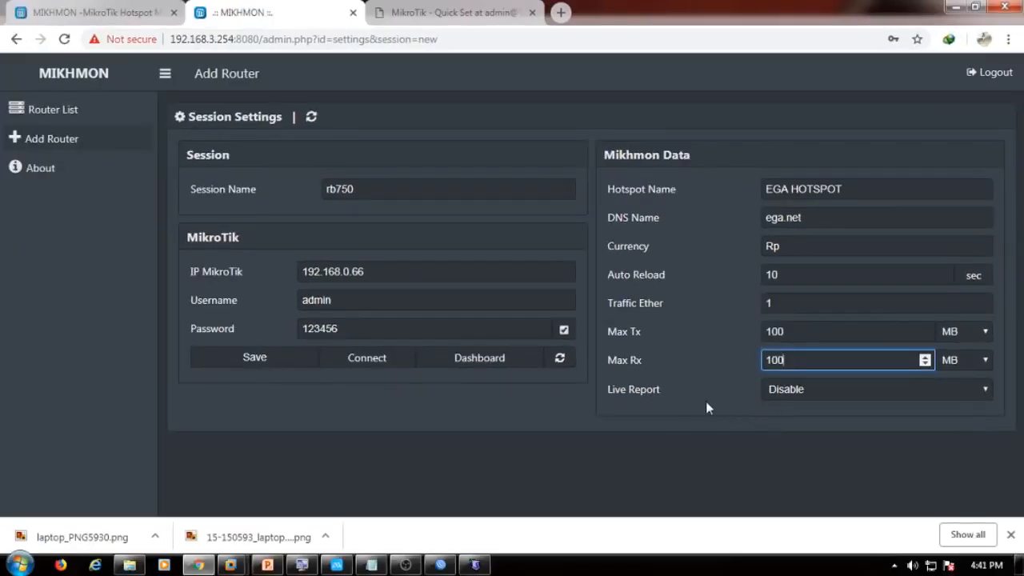
{"action": "left_click", "coordinate": [817, 390]}
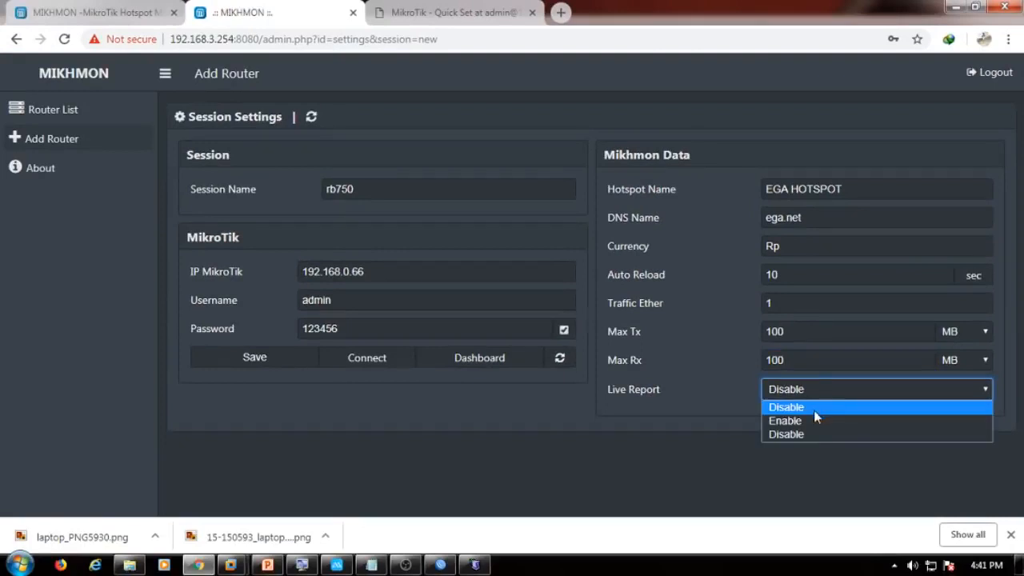
{"action": "left_click", "coordinate": [811, 421]}
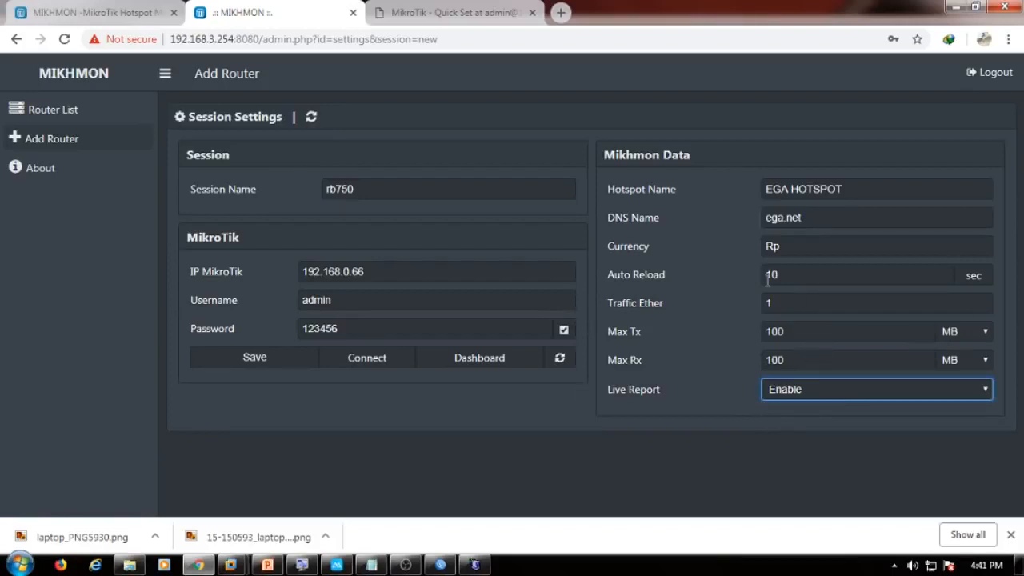
Save the rb750 session, connect to the MikroTik router and go to its dashboard.
{"action": "left_click", "coordinate": [254, 358]}
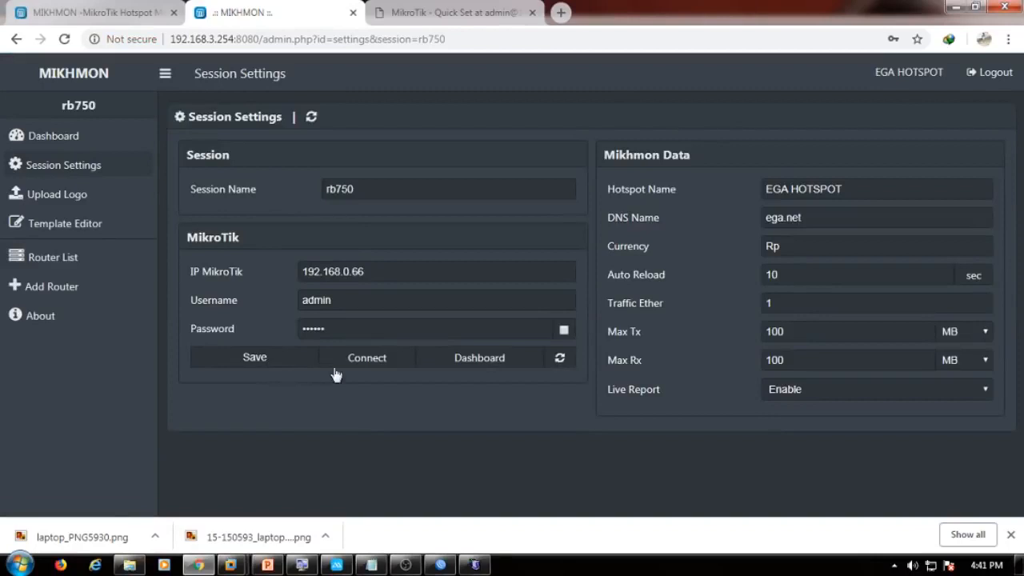
{"action": "left_click", "coordinate": [368, 362]}
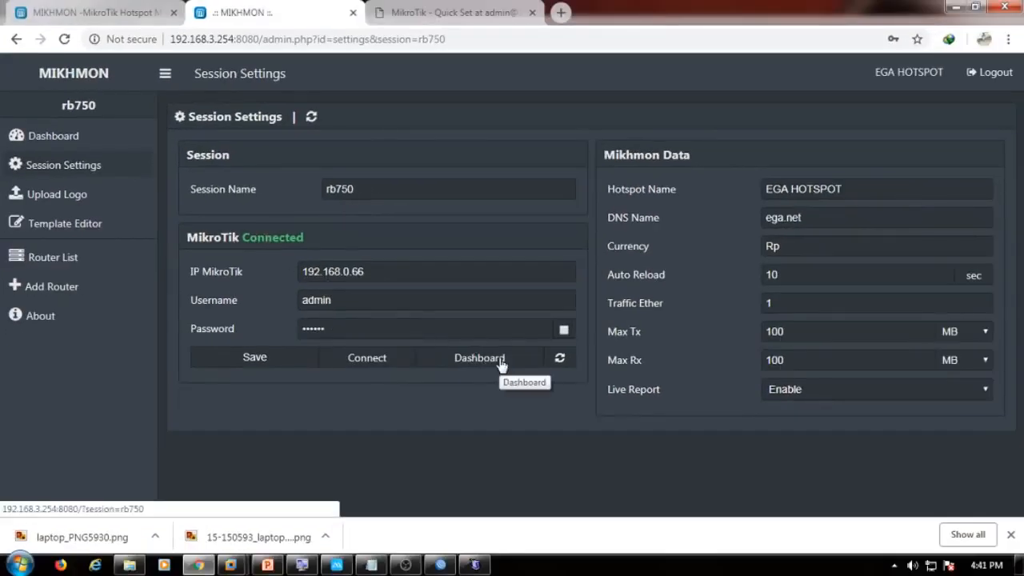
{"action": "left_click", "coordinate": [500, 365]}
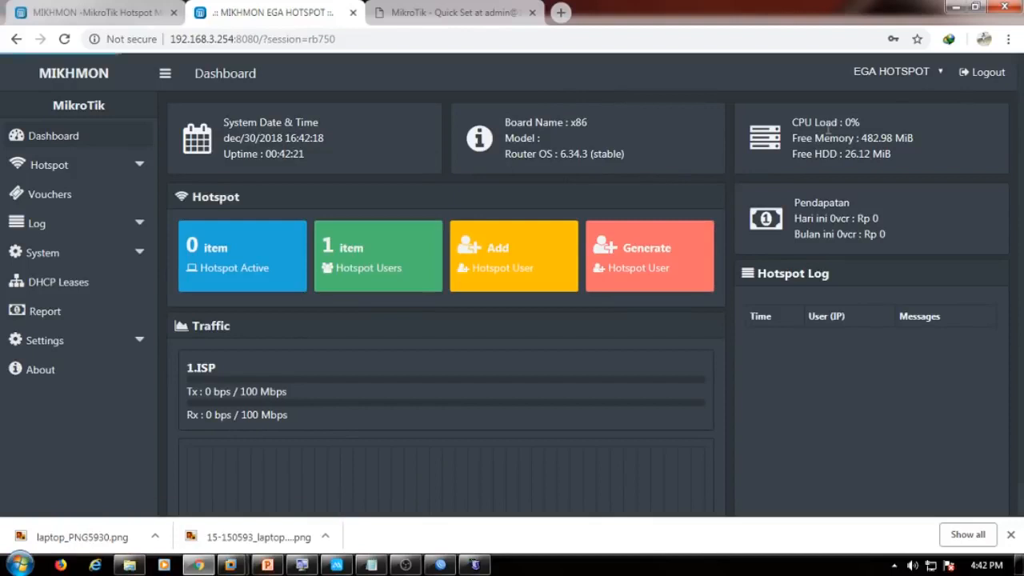
Check the board name and RouterOS 6.34.3, then expand Hotspot > User Profile in the sidebar.
{"action": "left_click_drag", "start_coordinate": [518, 123], "coordinate": [568, 122]}
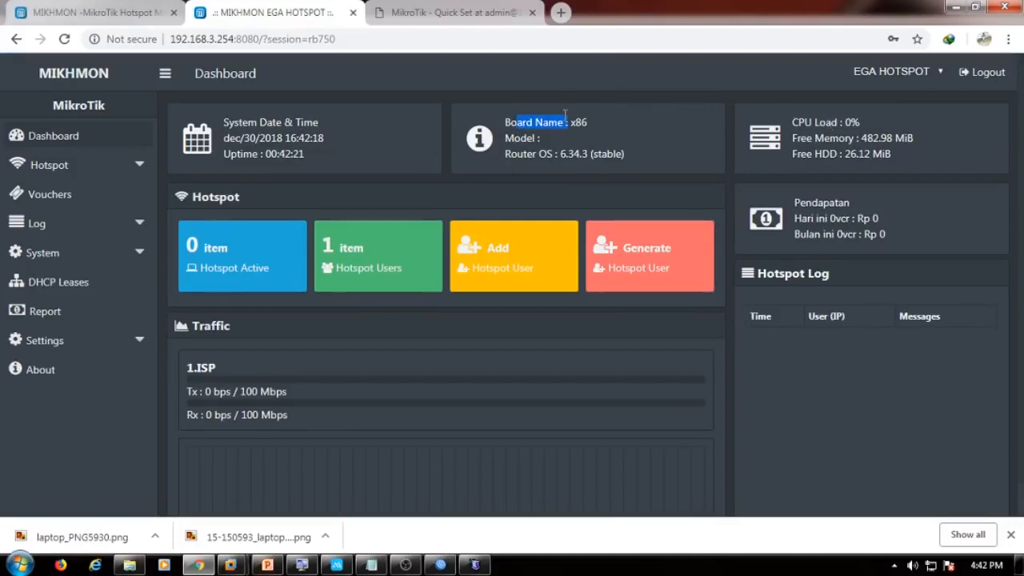
{"action": "left_click_drag", "start_coordinate": [523, 154], "coordinate": [625, 154]}
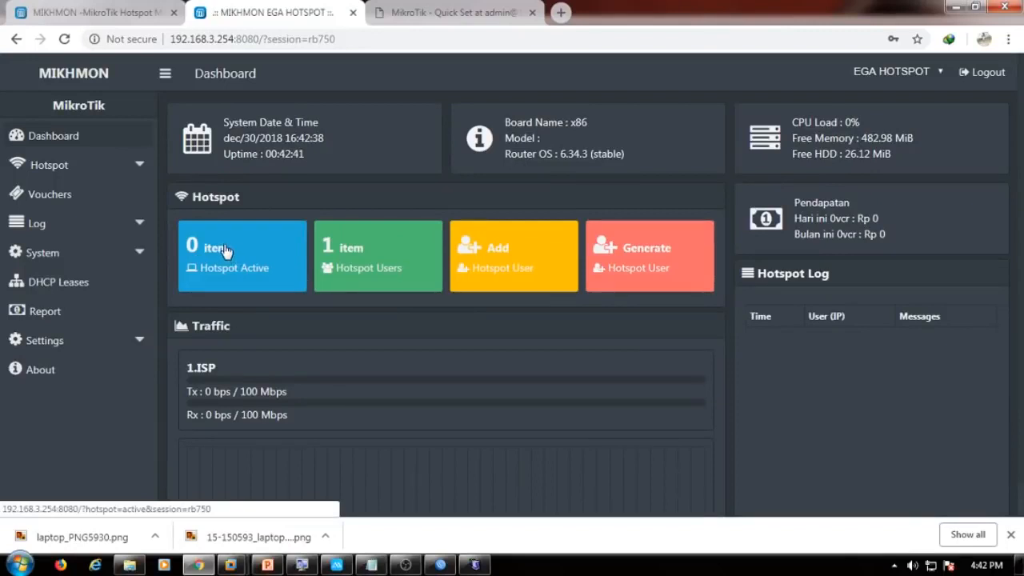
{"action": "left_click", "coordinate": [140, 168]}
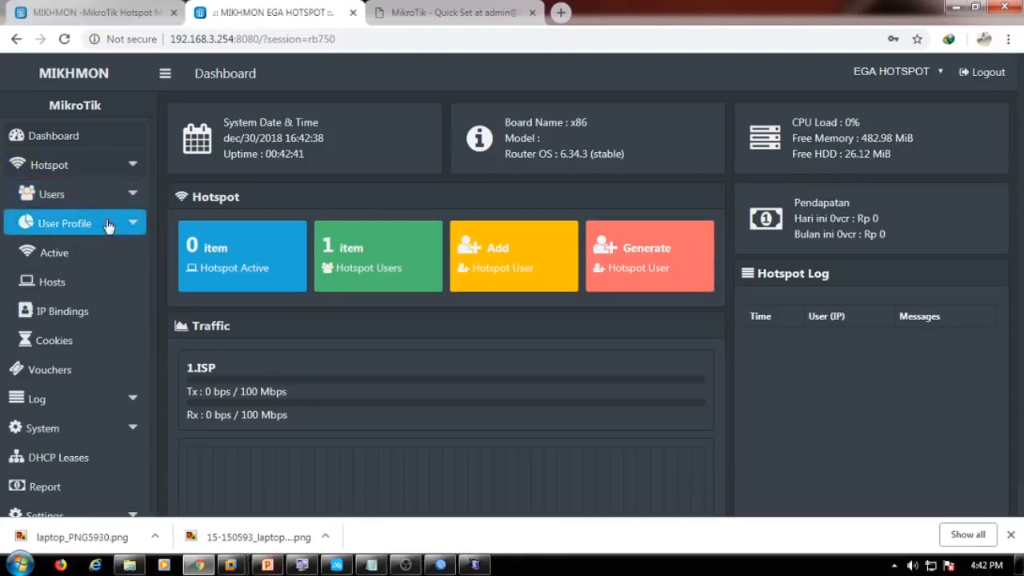
{"action": "left_click", "coordinate": [83, 230]}
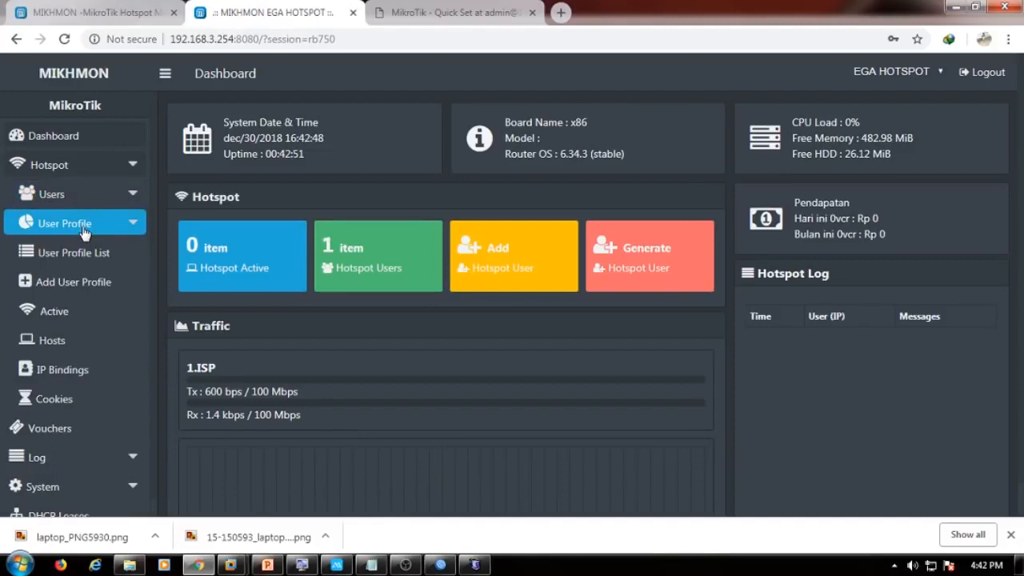
Add user profile PAKET1HARI with 1 shared user and an empty rate limit.
{"action": "left_click", "coordinate": [74, 281]}
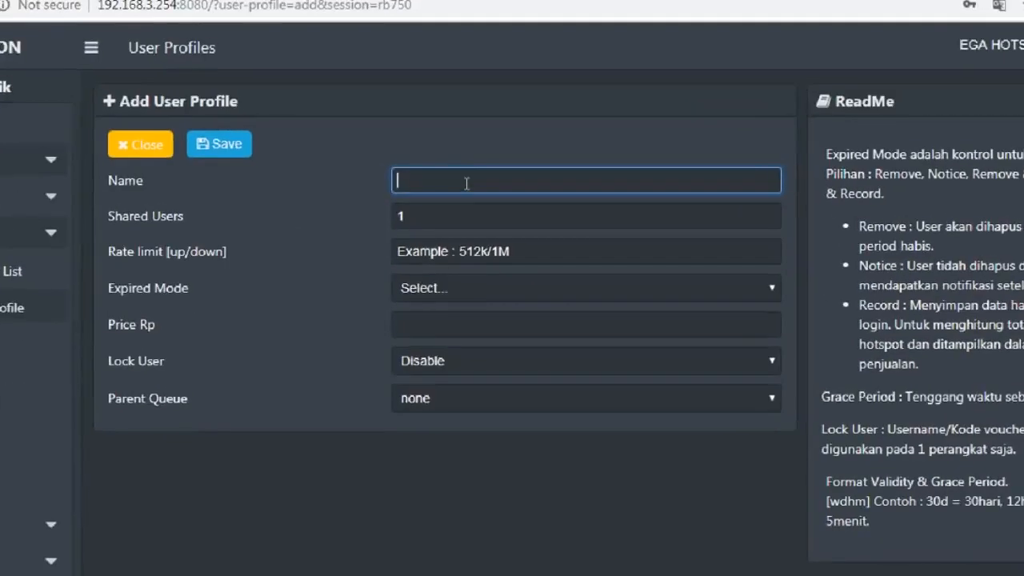
{"action": "type", "text": "PAKET"}
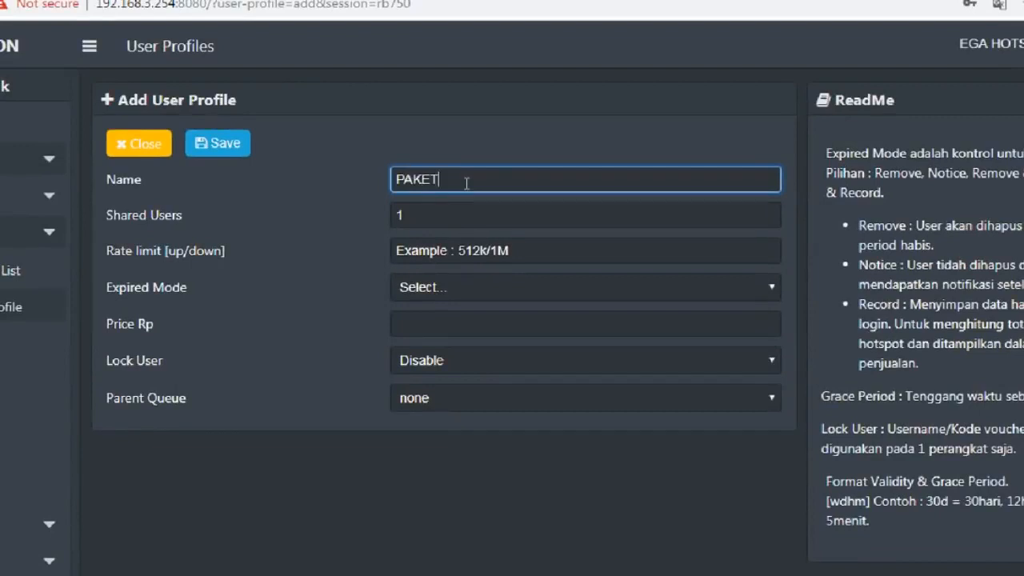
{"action": "type", "text": "1HARI"}
{"action": "left_click", "coordinate": [464, 211]}
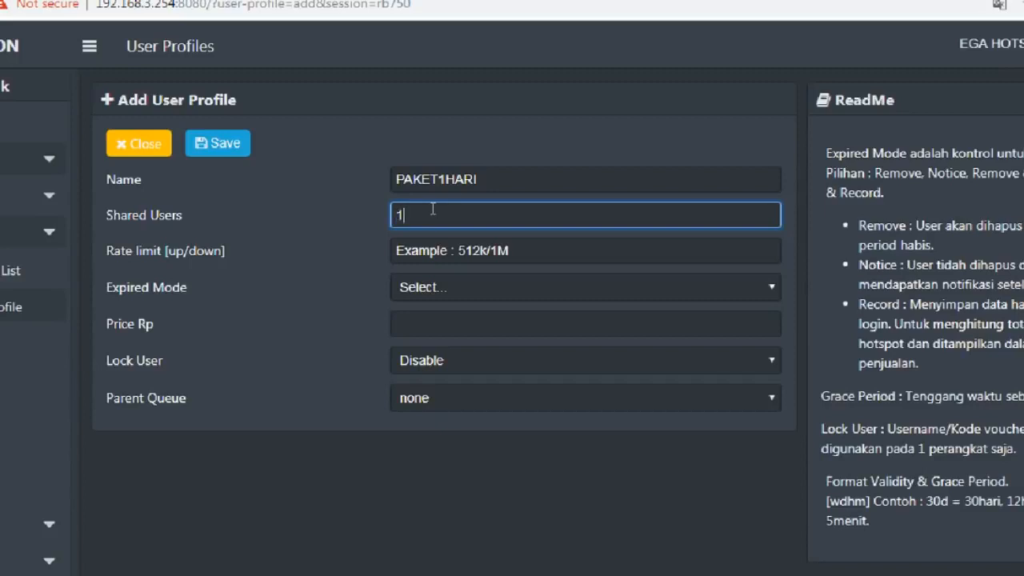
{"action": "left_click", "coordinate": [514, 239]}
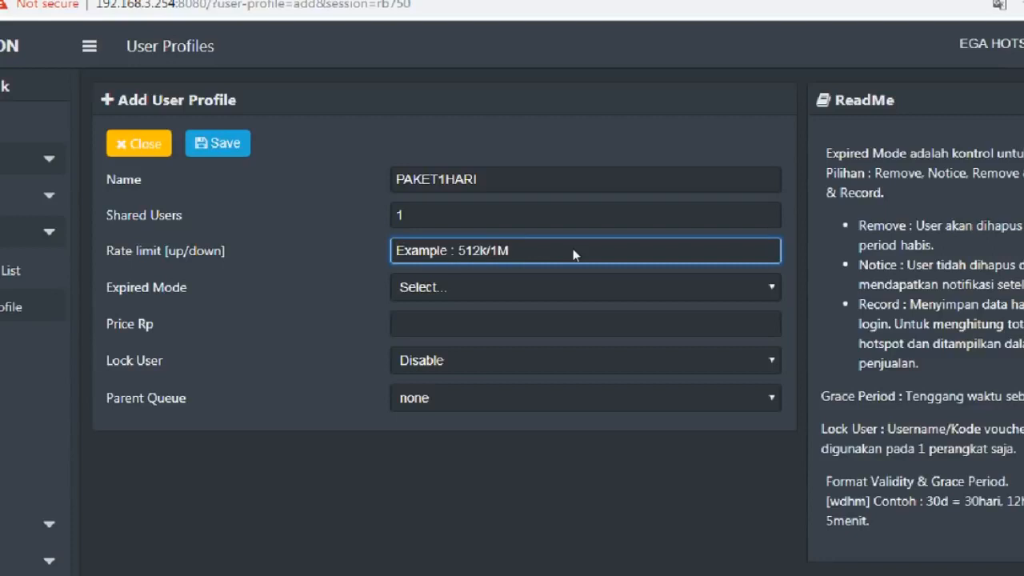
{"action": "type", "text": "1M"}
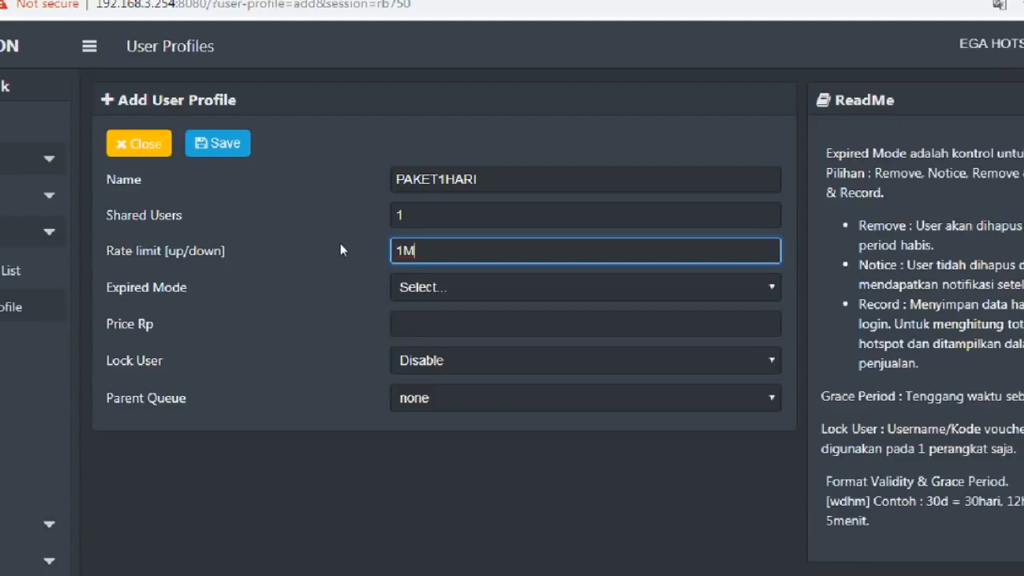
{"action": "type", "text": "/3M"}
{"action": "key", "text": "BackSpace"}
{"action": "key", "text": "BackSpace"}
{"action": "key", "text": "BackSpace"}
{"action": "key", "text": "BackSpace"}
{"action": "key", "text": "BackSpace"}
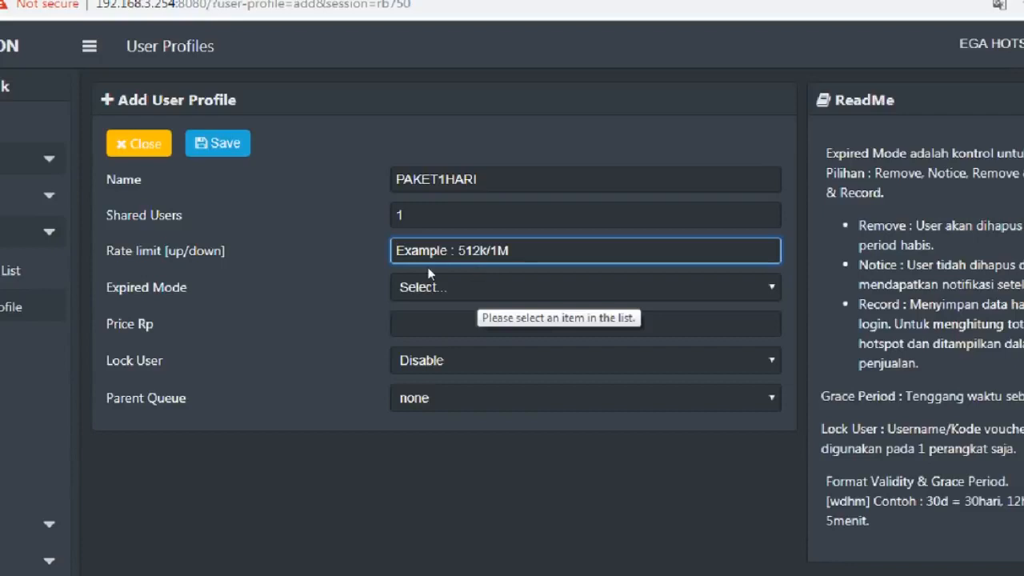
{"action": "left_click", "coordinate": [477, 277]}
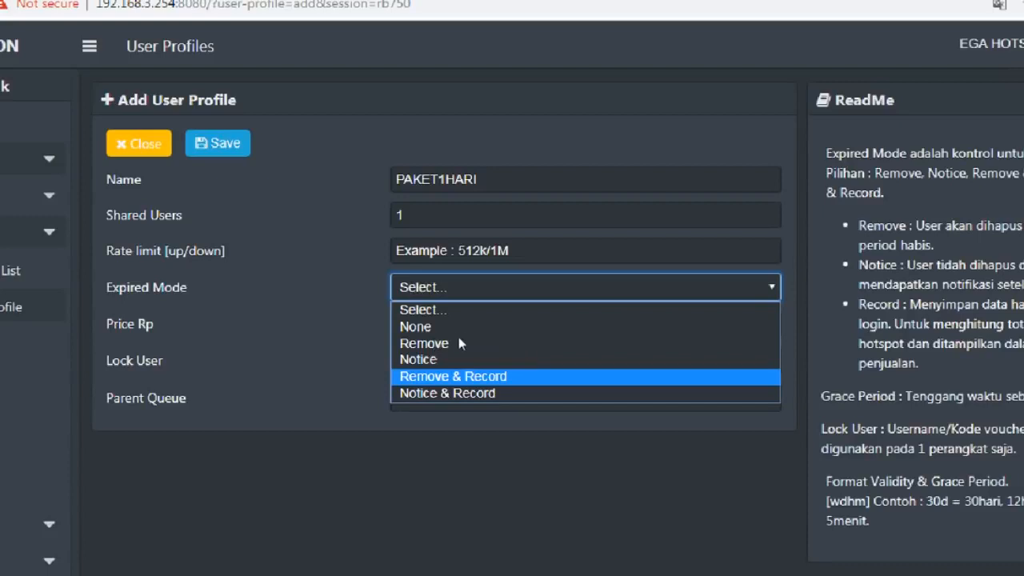
Choose Remove & Record on expiry and set Validity to 1d, keeping Grace Period 5m.
{"action": "key", "text": "Tab"}
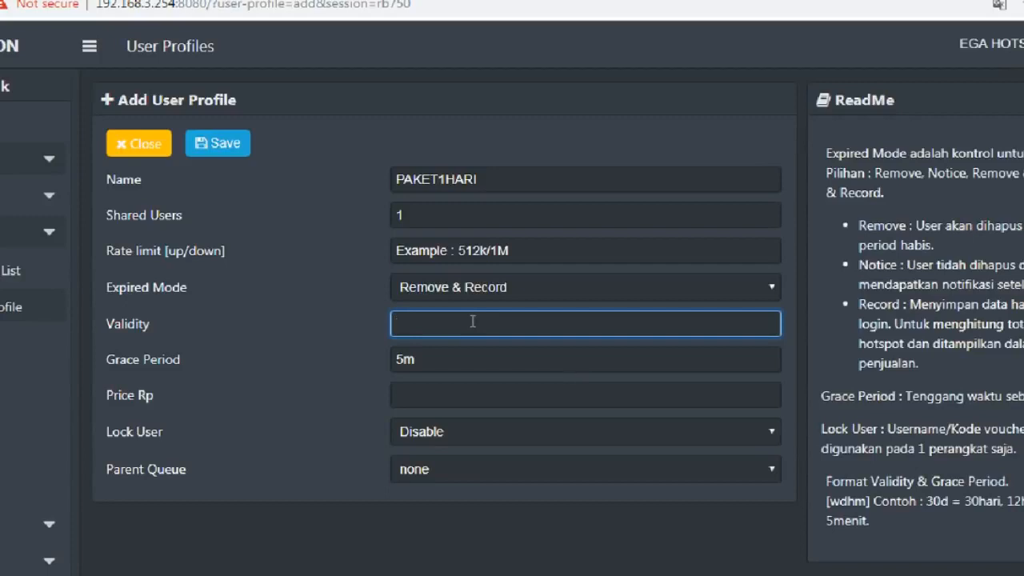
{"action": "type", "text": "1D"}
{"action": "key", "text": "BackSpace"}
{"action": "type", "text": "d"}
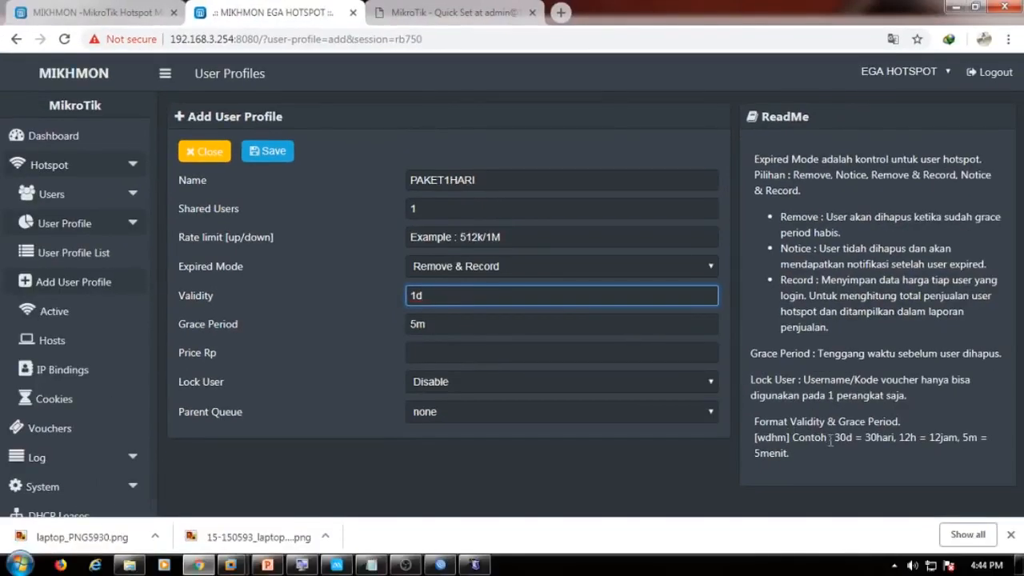
{"action": "left_click_drag", "start_coordinate": [834, 438], "coordinate": [892, 438]}
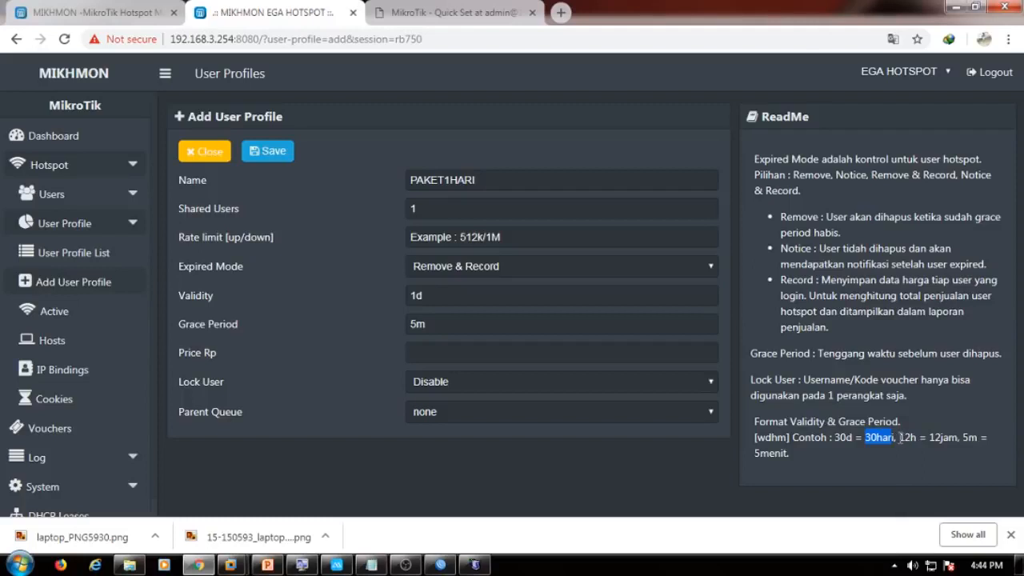
{"action": "left_click_drag", "start_coordinate": [899, 437], "coordinate": [914, 437]}
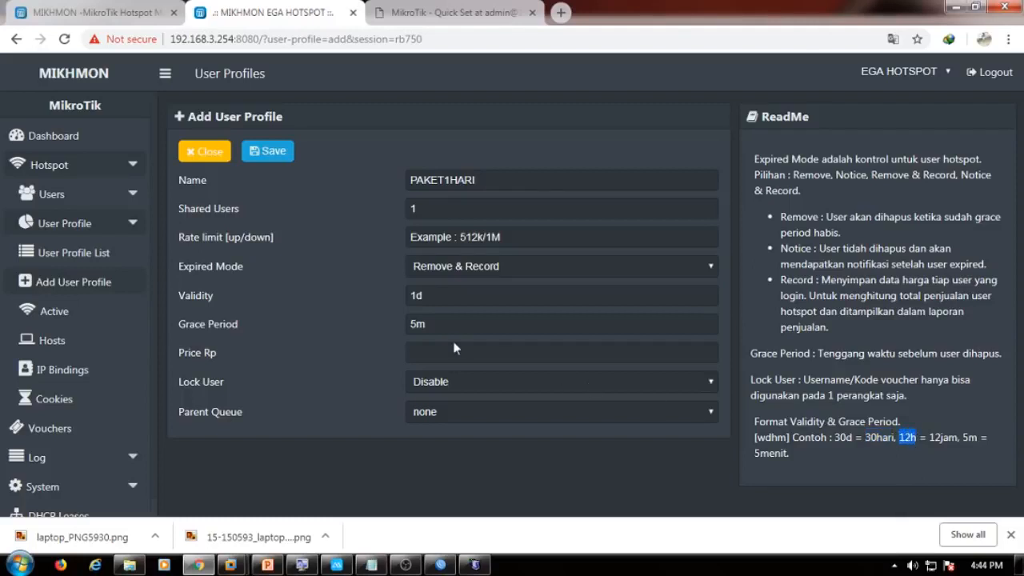
{"action": "left_click", "coordinate": [446, 298]}
{"action": "double_click", "coordinate": [446, 299]}
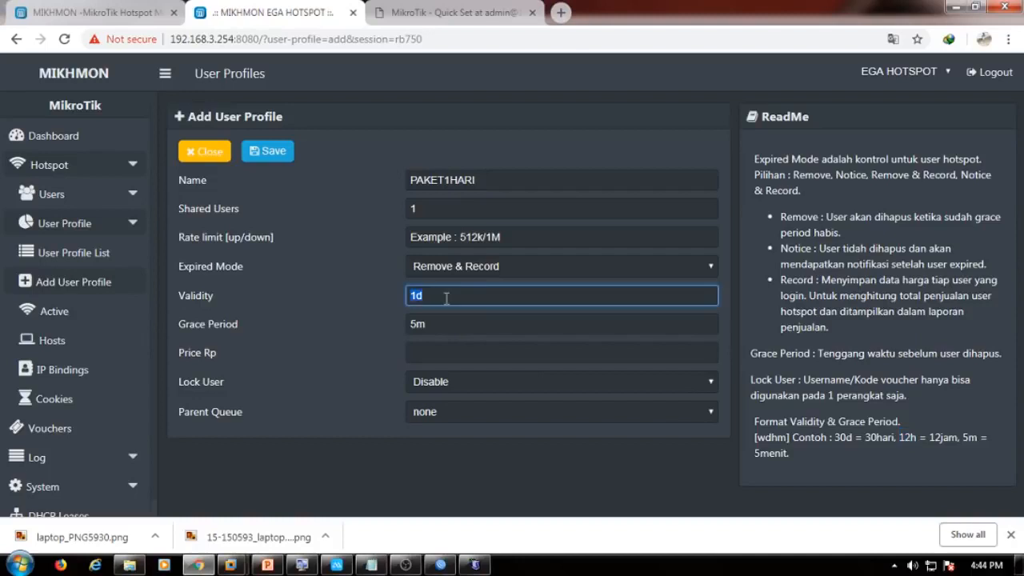
{"action": "type", "text": "1"}
{"action": "type", "text": "h"}
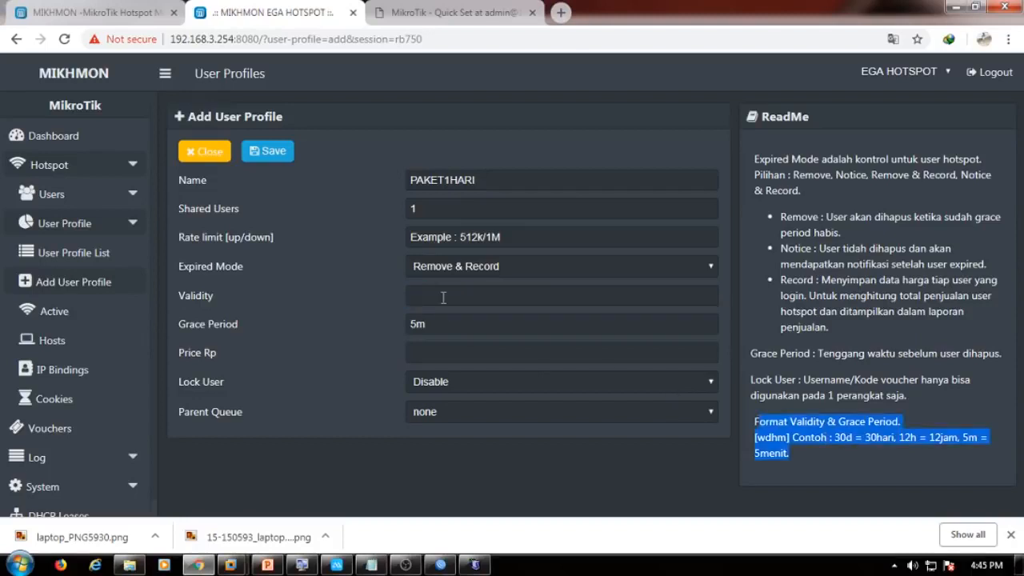
{"action": "left_click", "coordinate": [443, 296]}
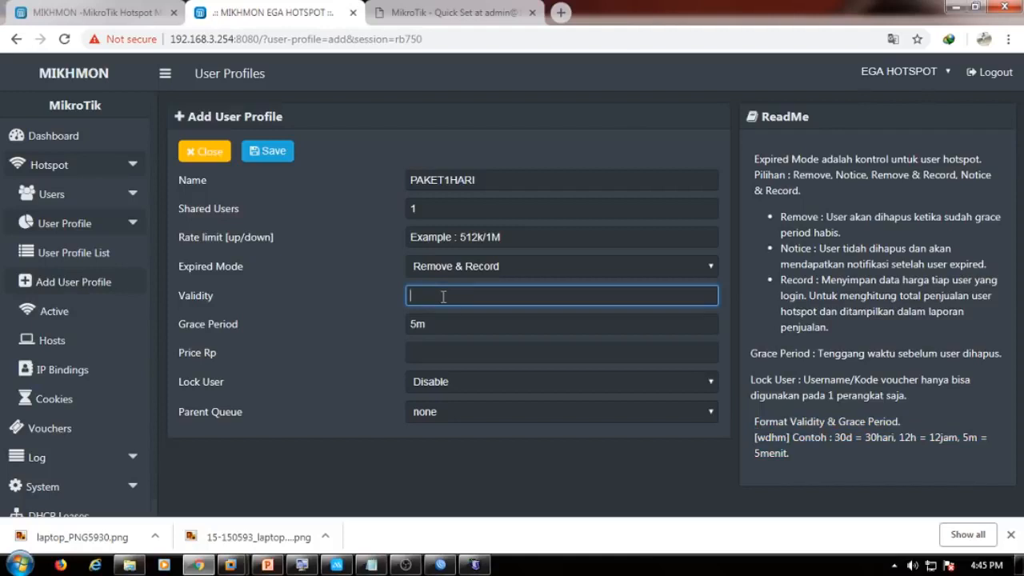
{"action": "type", "text": "1d"}
{"action": "left_click", "coordinate": [438, 325]}
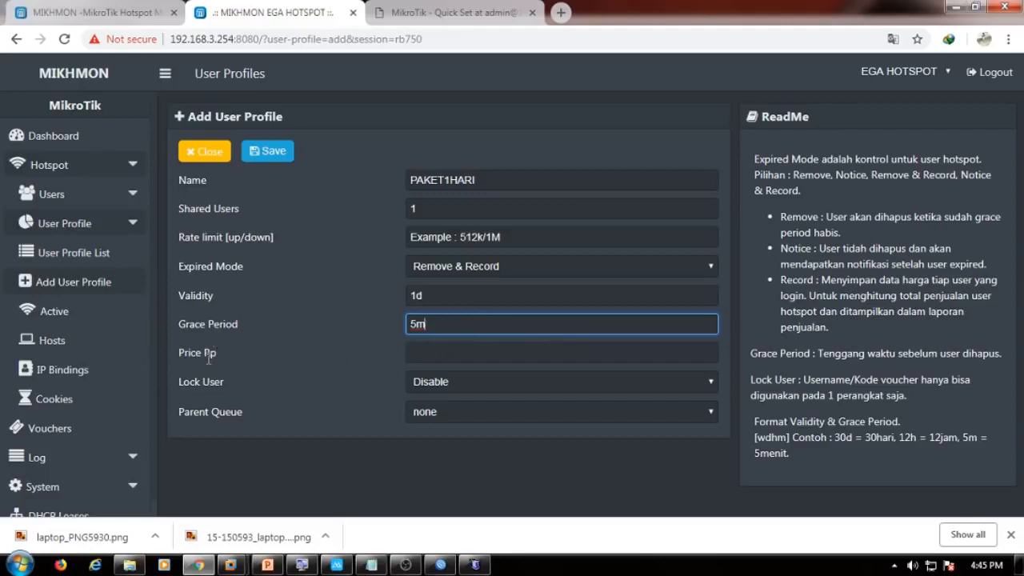
Set Price Rp 3000 and Lock User Enable, save PAKET1HARI, and return to the dashboard.
{"action": "left_click", "coordinate": [449, 353]}
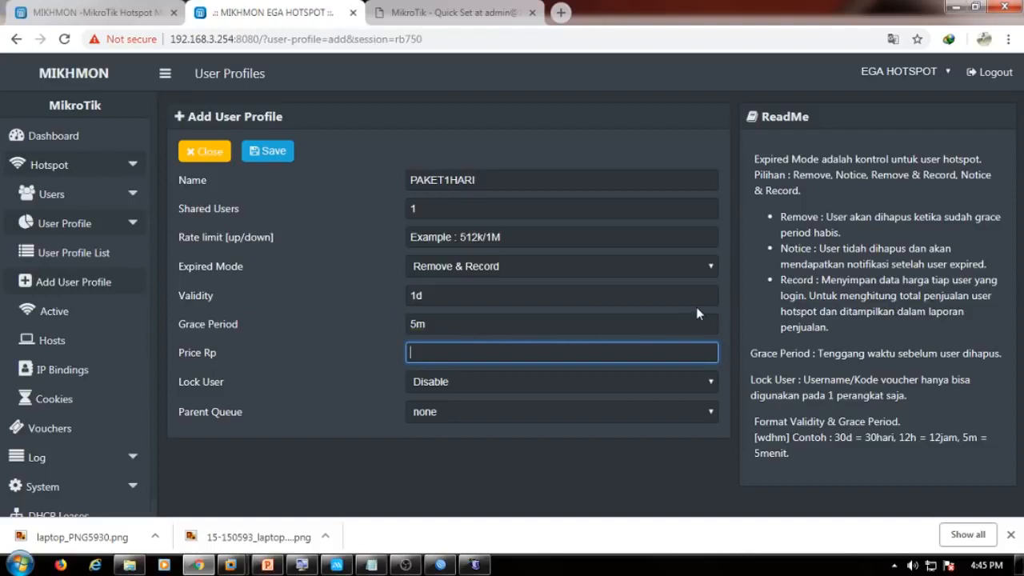
{"action": "type", "text": "3000"}
{"action": "left_click", "coordinate": [480, 385]}
{"action": "left_click", "coordinate": [447, 411]}
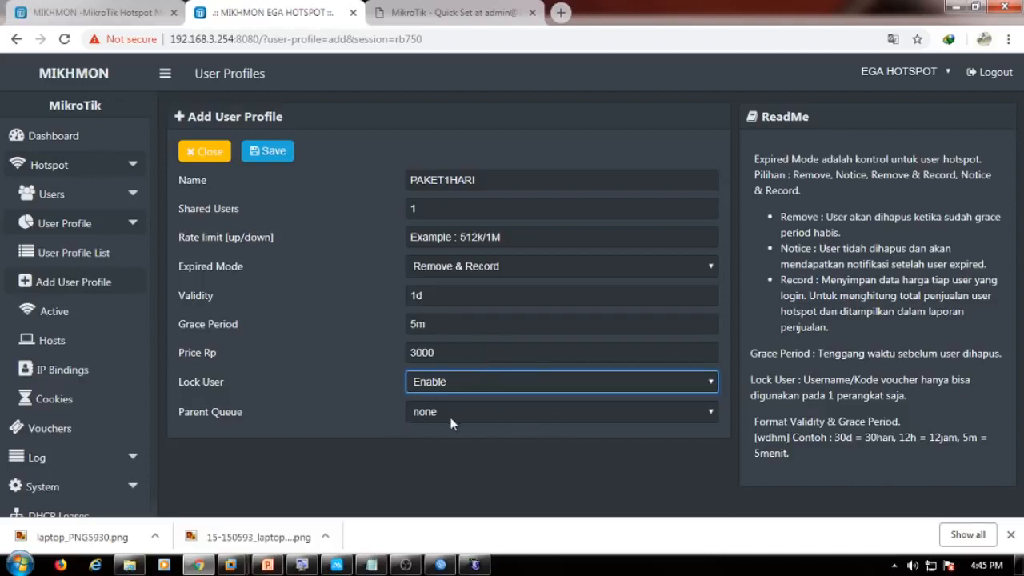
{"action": "left_click", "coordinate": [274, 152]}
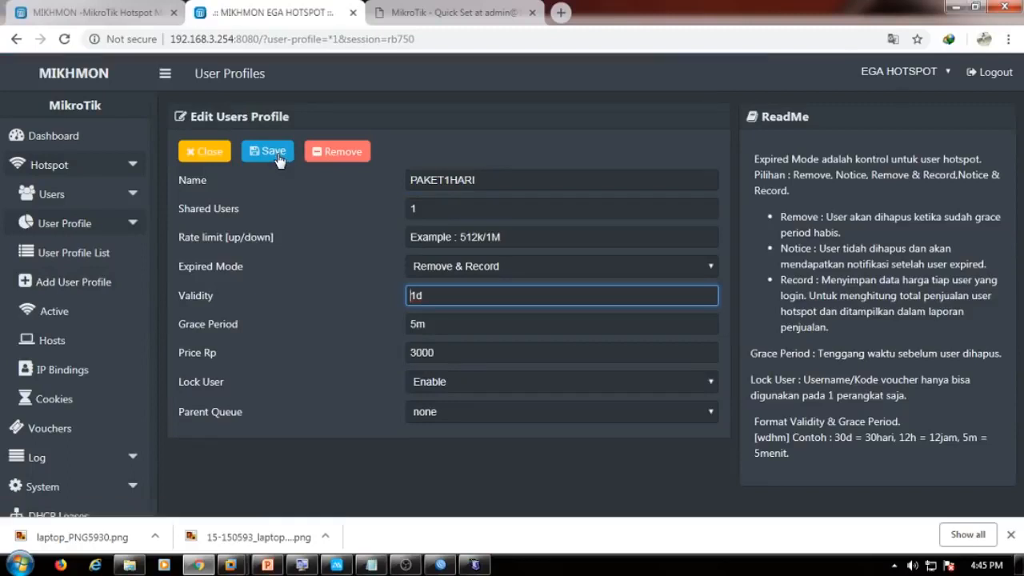
{"action": "left_click", "coordinate": [67, 142]}
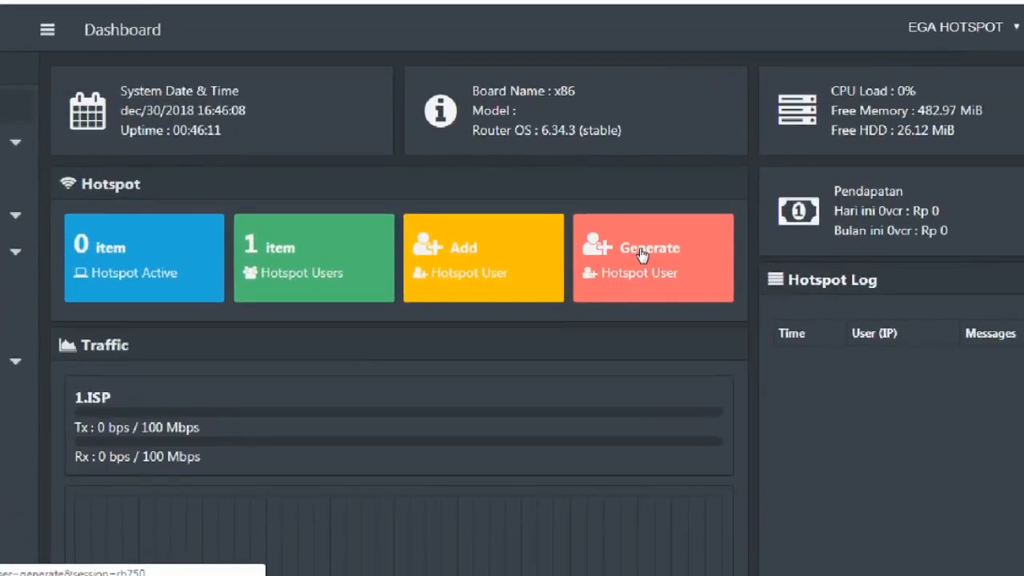
Start generating hotspot users with a quantity of 10.
{"action": "left_click", "coordinate": [639, 247]}
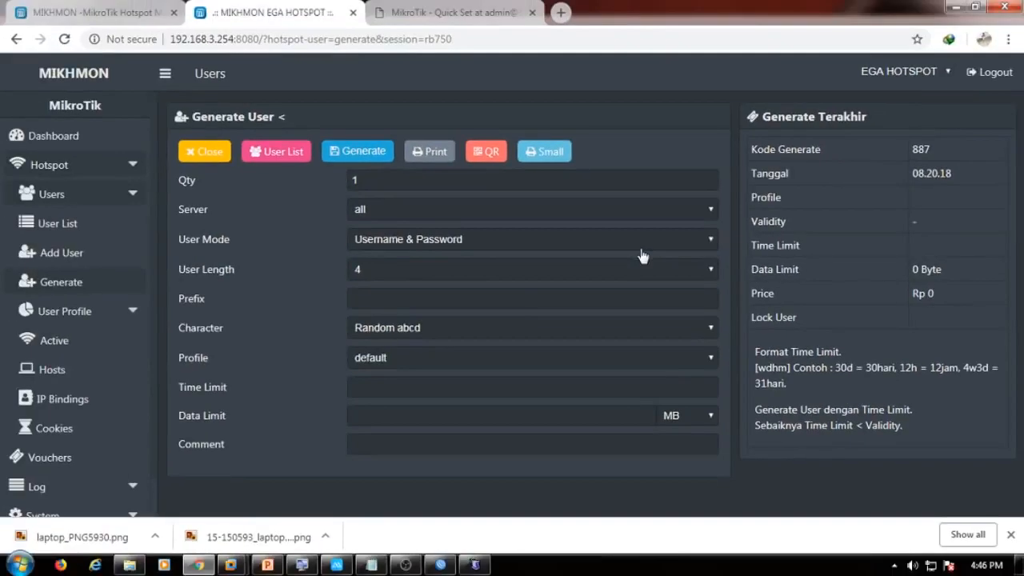
{"action": "left_click", "coordinate": [404, 181]}
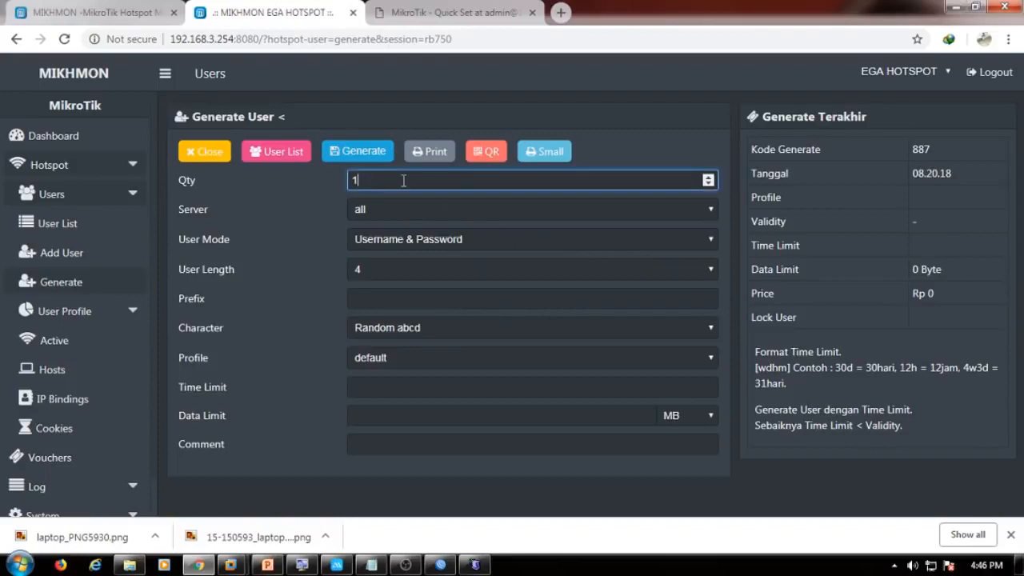
{"action": "key", "text": "ctrl+a"}
{"action": "type", "text": "10"}
Keep Server all, set User Mode Username = Password and User Length 8.
{"action": "left_click", "coordinate": [360, 212]}
{"action": "left_click", "coordinate": [384, 228]}
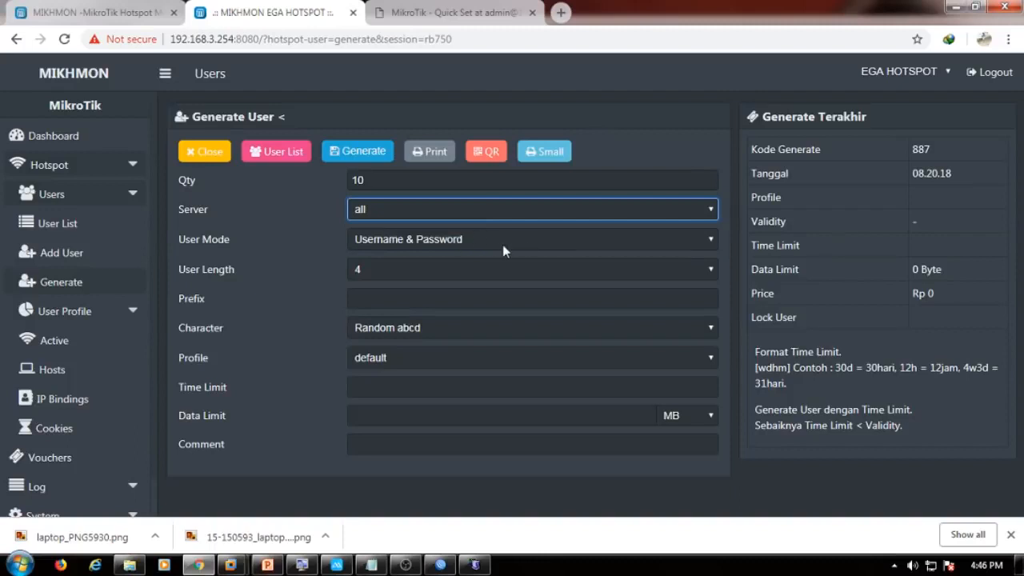
{"action": "left_click", "coordinate": [429, 243]}
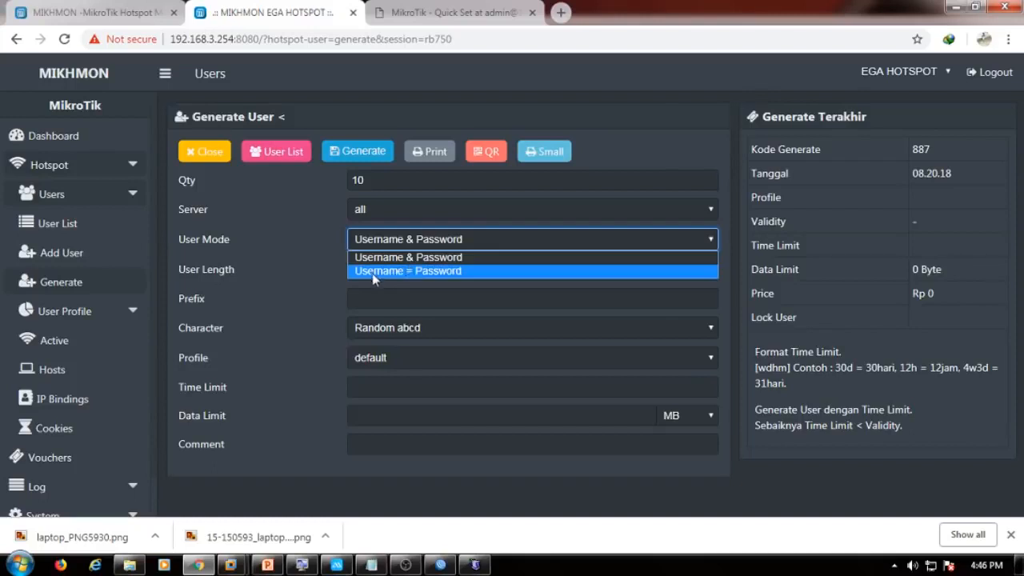
{"action": "left_click", "coordinate": [447, 272]}
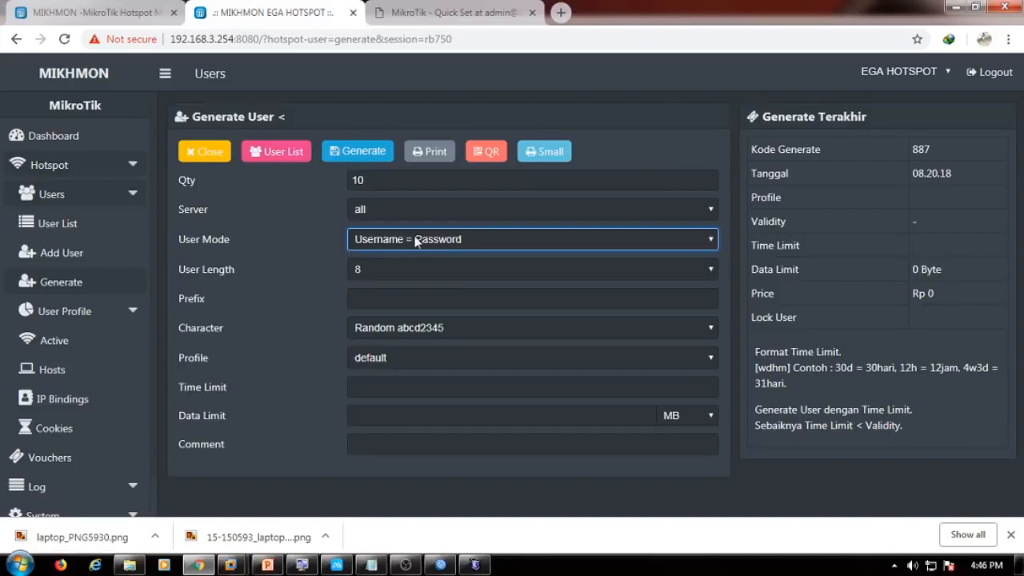
{"action": "left_click", "coordinate": [421, 241]}
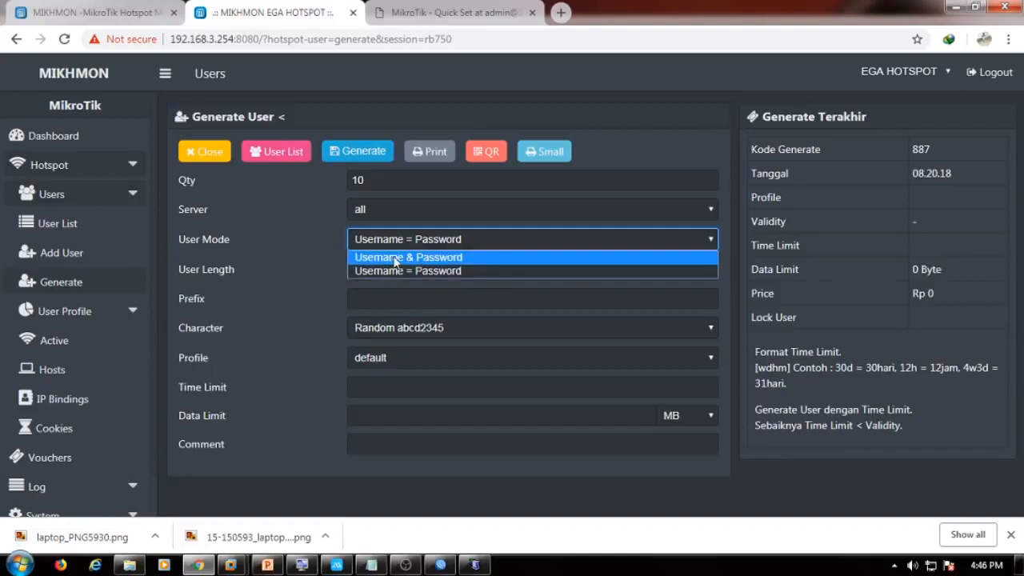
{"action": "left_click", "coordinate": [448, 260]}
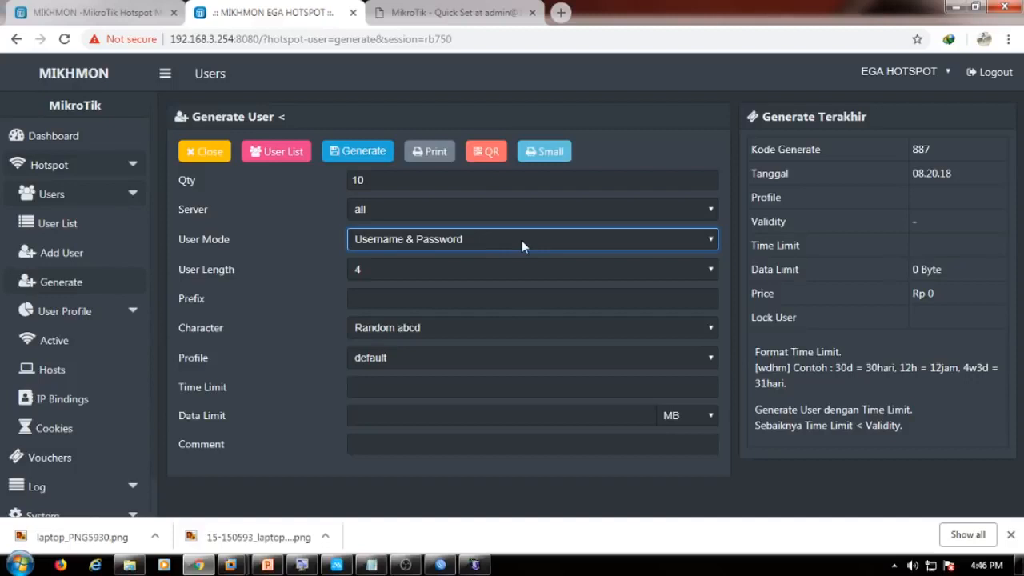
{"action": "left_click", "coordinate": [445, 244]}
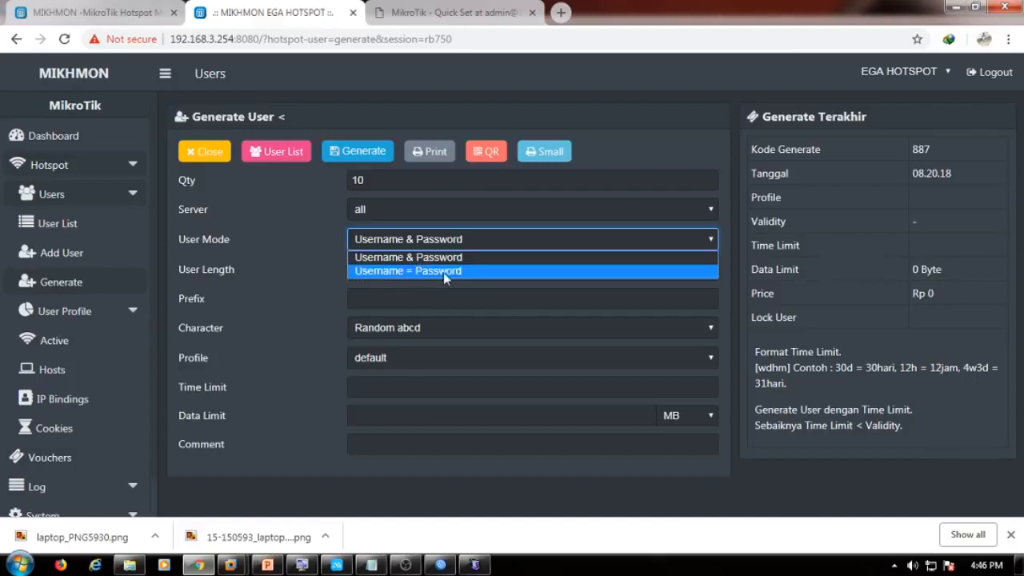
{"action": "left_click", "coordinate": [443, 271]}
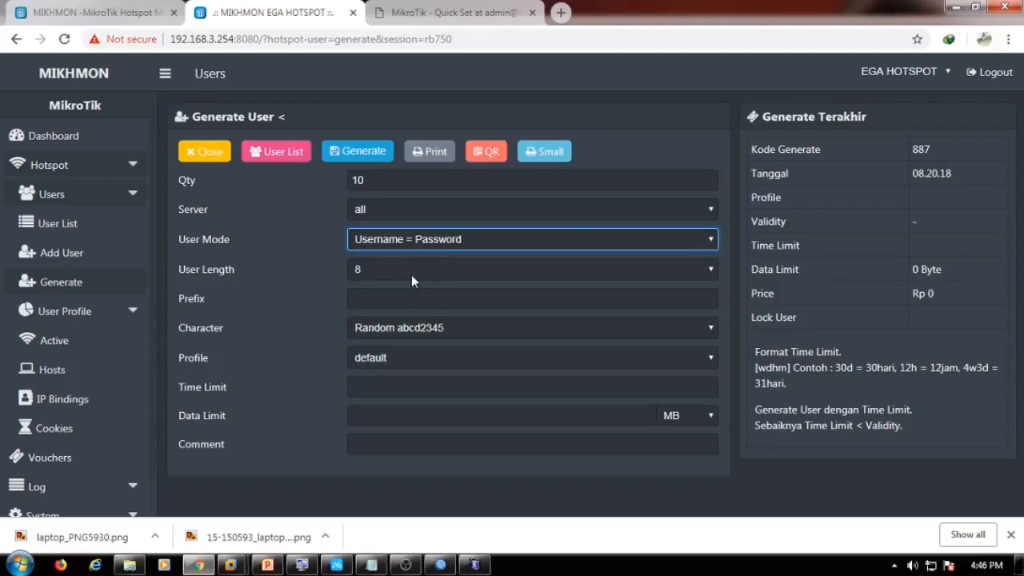
{"action": "left_click", "coordinate": [373, 271]}
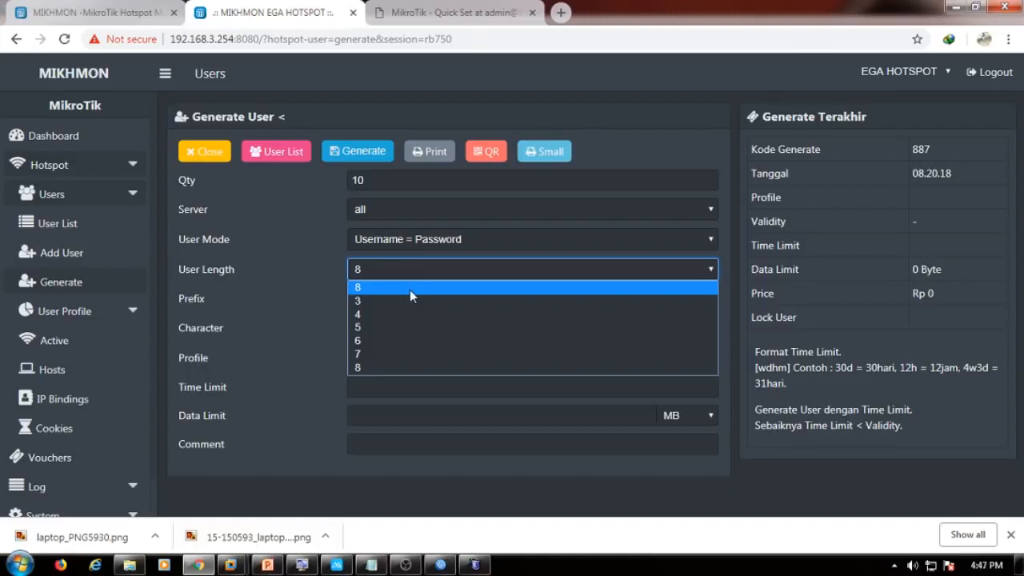
{"action": "left_click", "coordinate": [393, 289]}
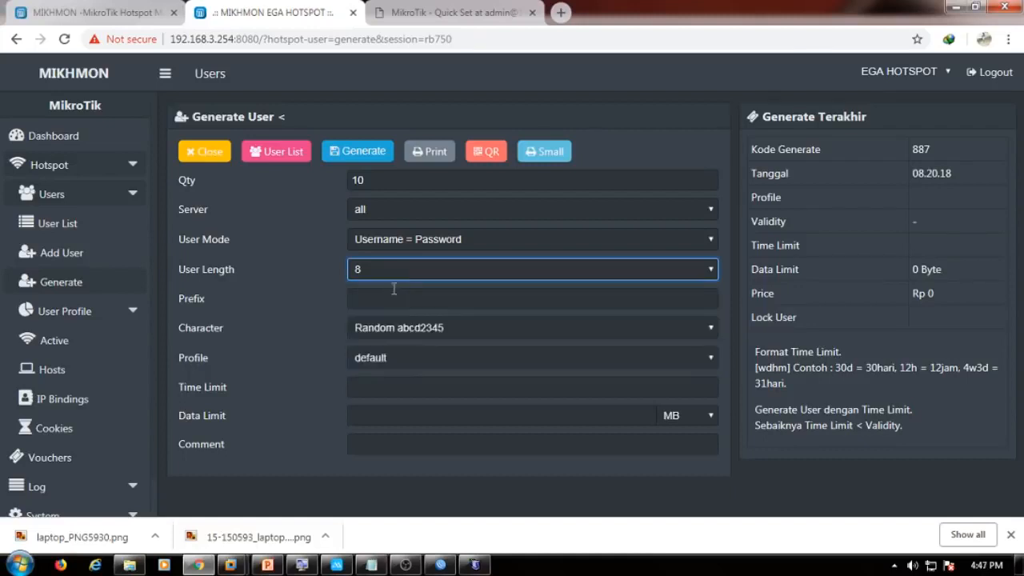
{"action": "left_click", "coordinate": [384, 296]}
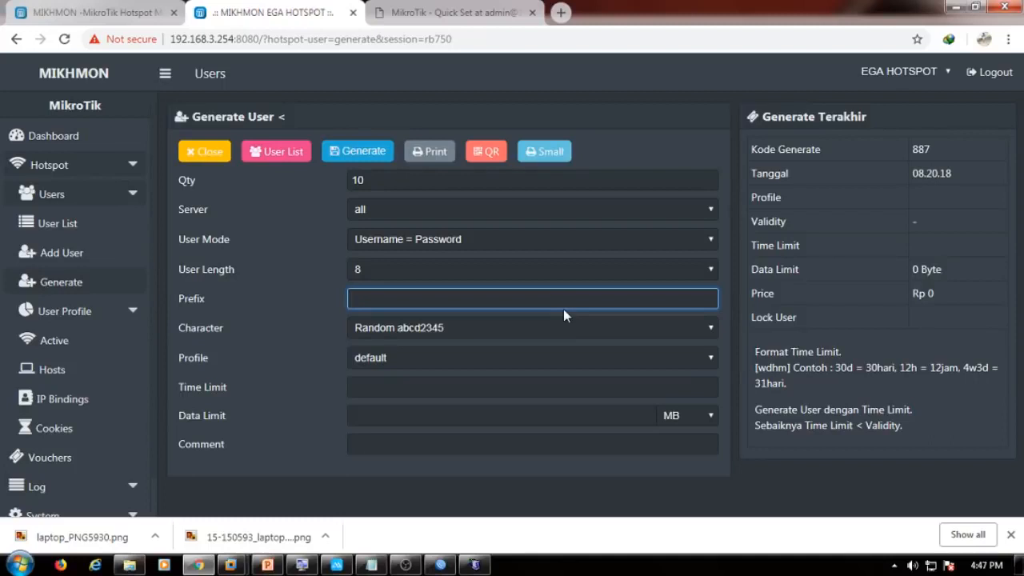
Use prefix eg, Random abcd2345 characters, profile PAKET1HARI and a 1d time limit.
{"action": "type", "text": "eg"}
{"action": "left_click", "coordinate": [444, 324]}
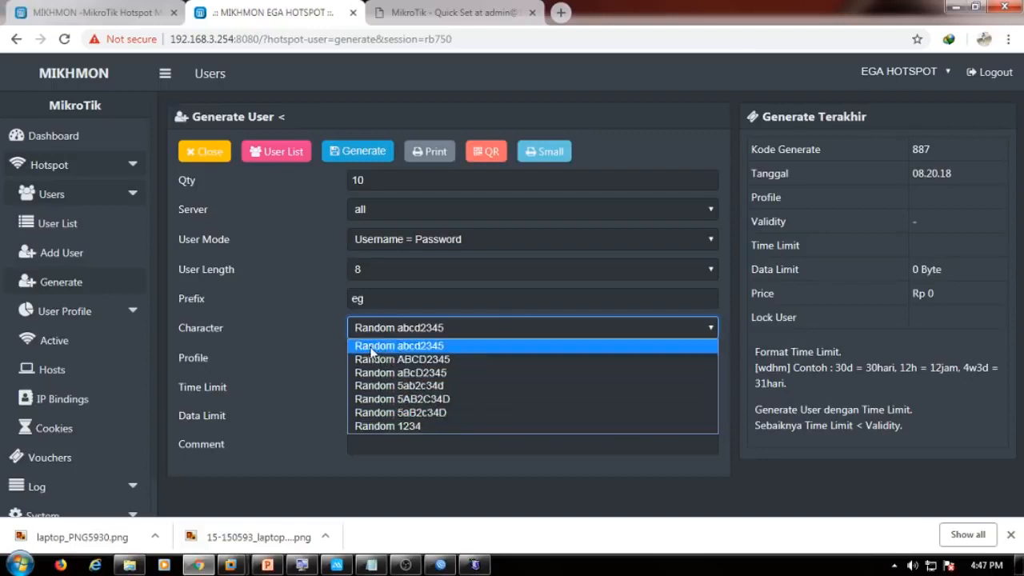
{"action": "left_click", "coordinate": [415, 346]}
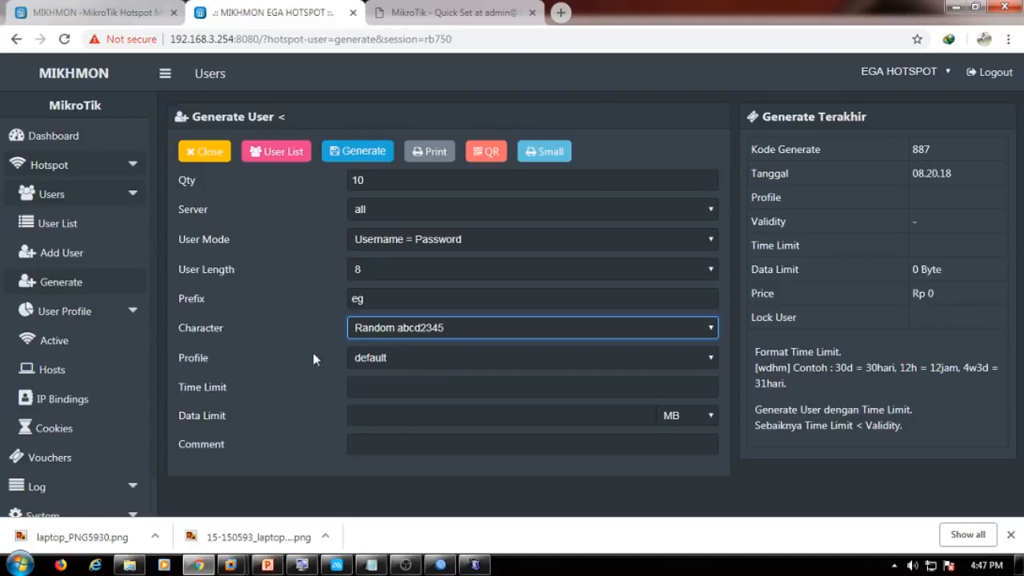
{"action": "left_click", "coordinate": [406, 359]}
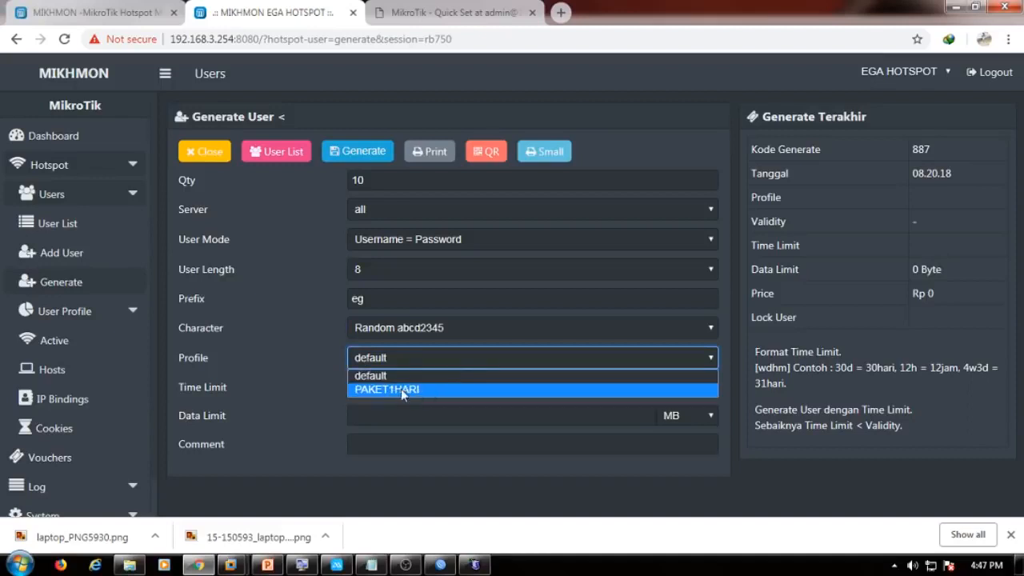
{"action": "left_click", "coordinate": [400, 389]}
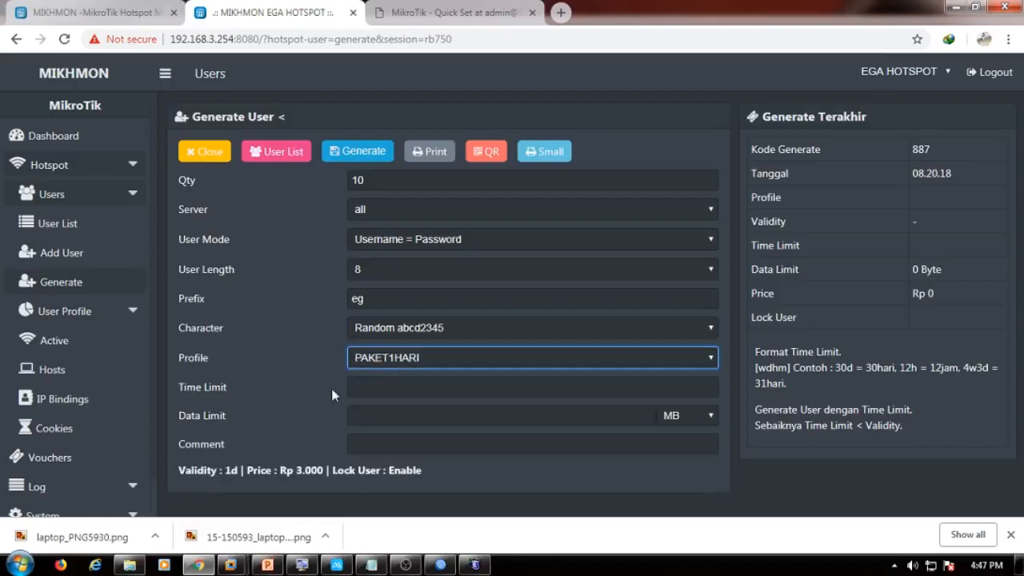
{"action": "left_click", "coordinate": [384, 387]}
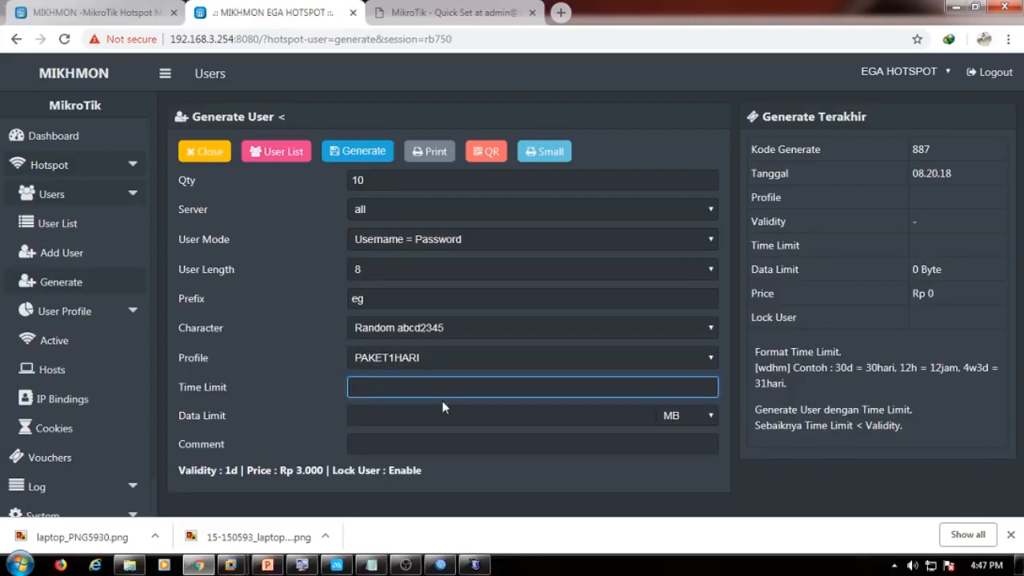
{"action": "type", "text": "1d"}
Leave the Data Limit empty after trying 1024 and 1 GB values.
{"action": "left_click", "coordinate": [372, 419]}
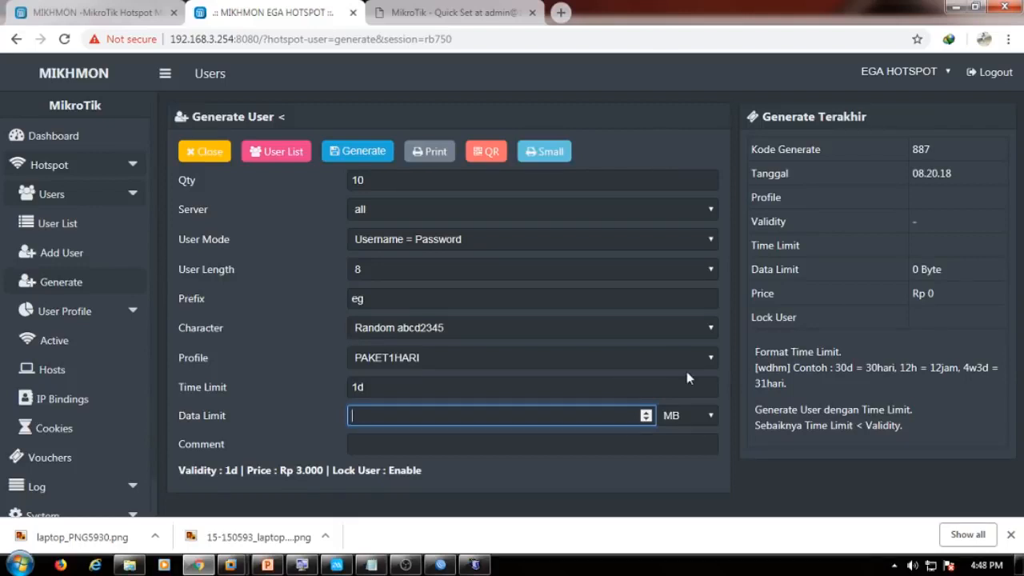
{"action": "type", "text": "1024"}
{"action": "left_click", "coordinate": [689, 415]}
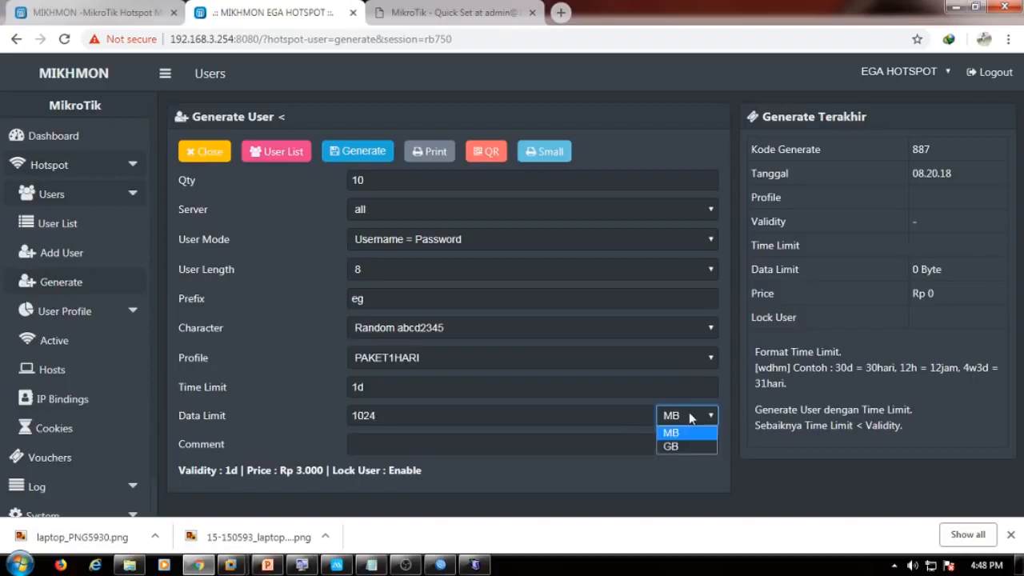
{"action": "left_click", "coordinate": [681, 447]}
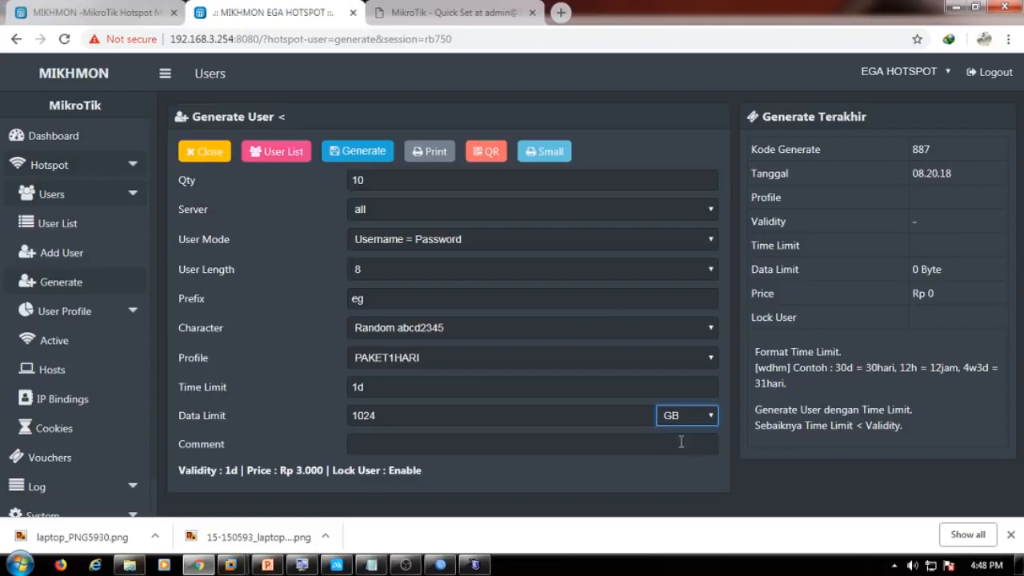
{"action": "left_click", "coordinate": [536, 413]}
{"action": "key", "text": "ctrl+a"}
{"action": "type", "text": "1"}
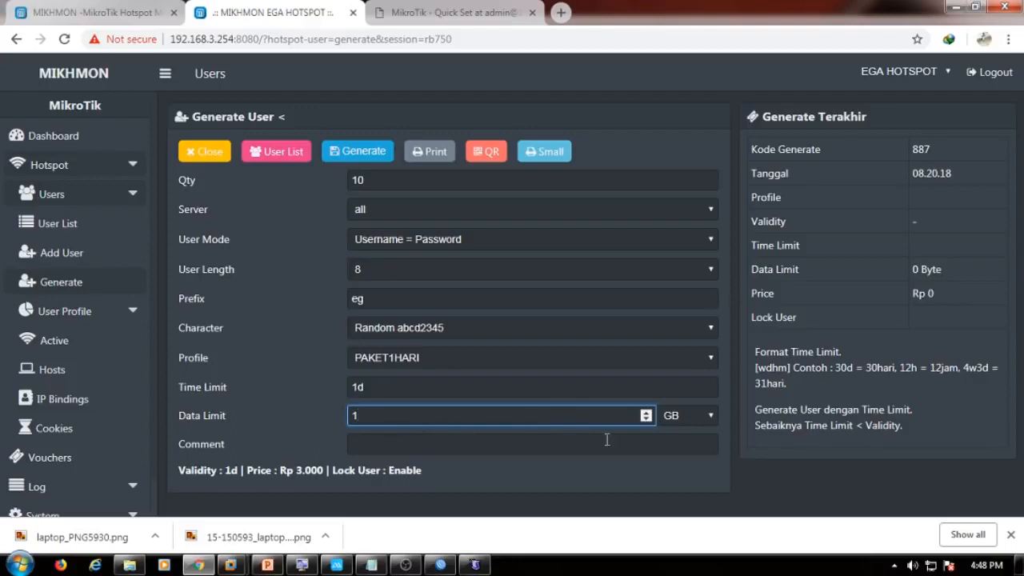
{"action": "left_click", "coordinate": [681, 416]}
{"action": "left_click", "coordinate": [672, 432]}
{"action": "double_click", "coordinate": [521, 411]}
{"action": "key", "text": "BackSpace"}
Add comment 1hari, generate the voucher batch, and switch to WinBox.
{"action": "left_click", "coordinate": [524, 436]}
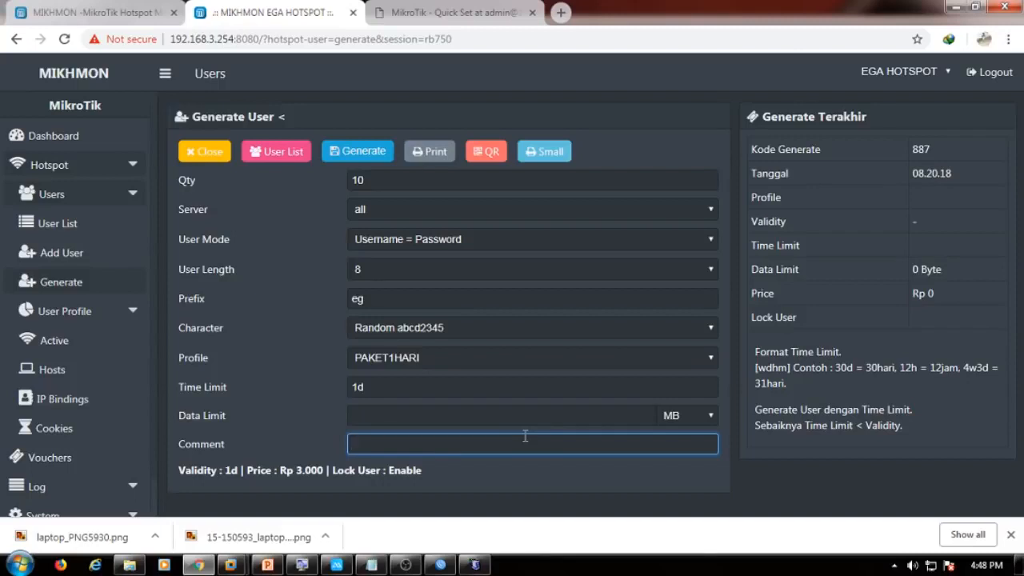
{"action": "type", "text": "1hari"}
{"action": "left_click", "coordinate": [364, 159]}
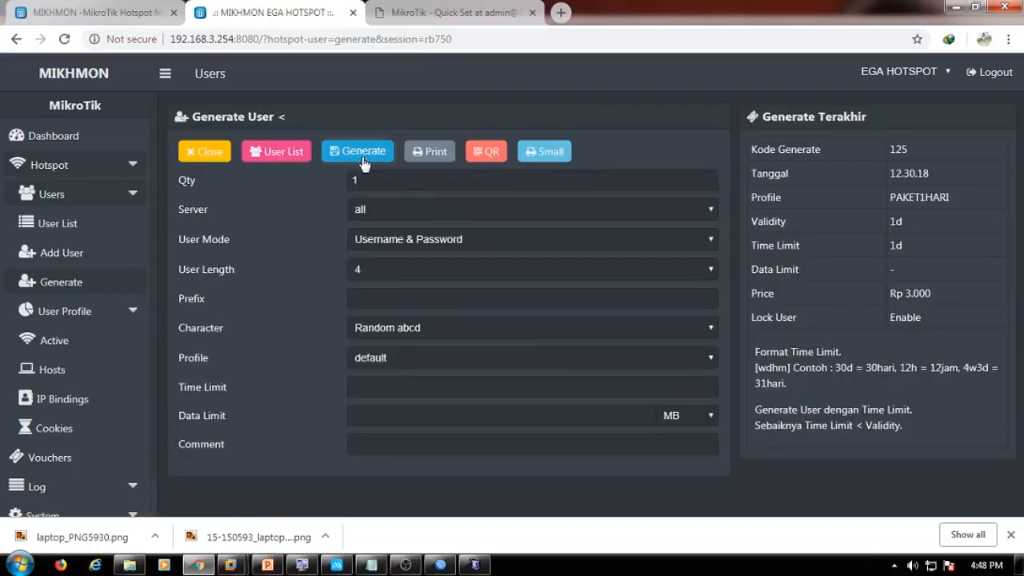
{"action": "left_click", "coordinate": [441, 564]}
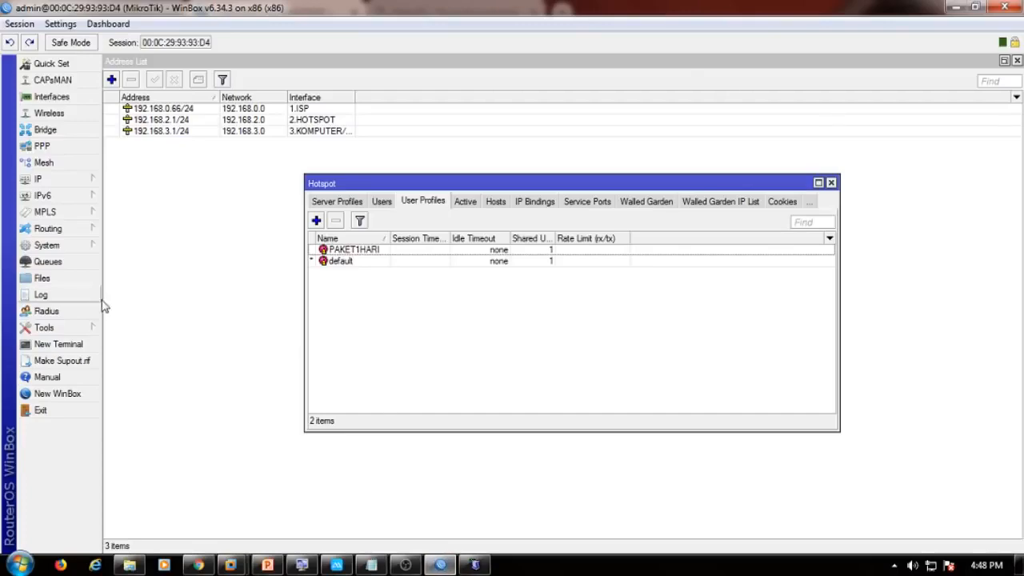
Open the WinBox log and the maximized IP > Hotspot Users list.
{"action": "left_click", "coordinate": [41, 294]}
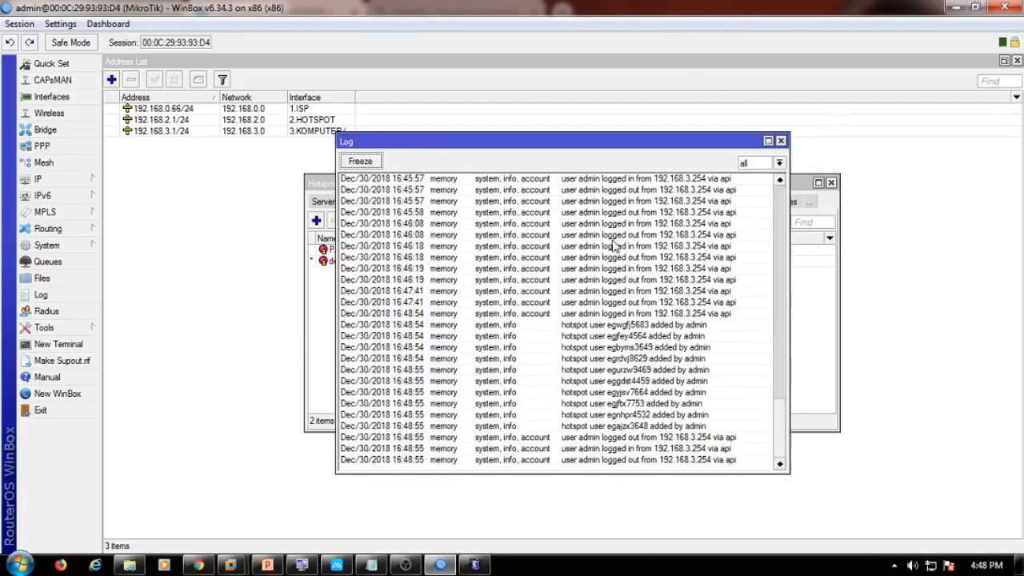
{"action": "left_click", "coordinate": [97, 183]}
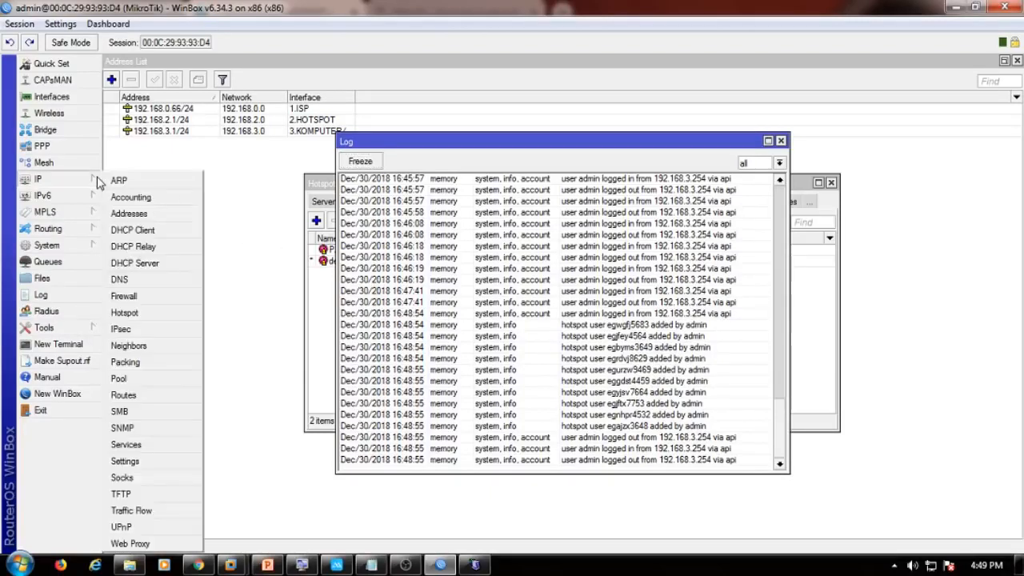
{"action": "left_click", "coordinate": [160, 313]}
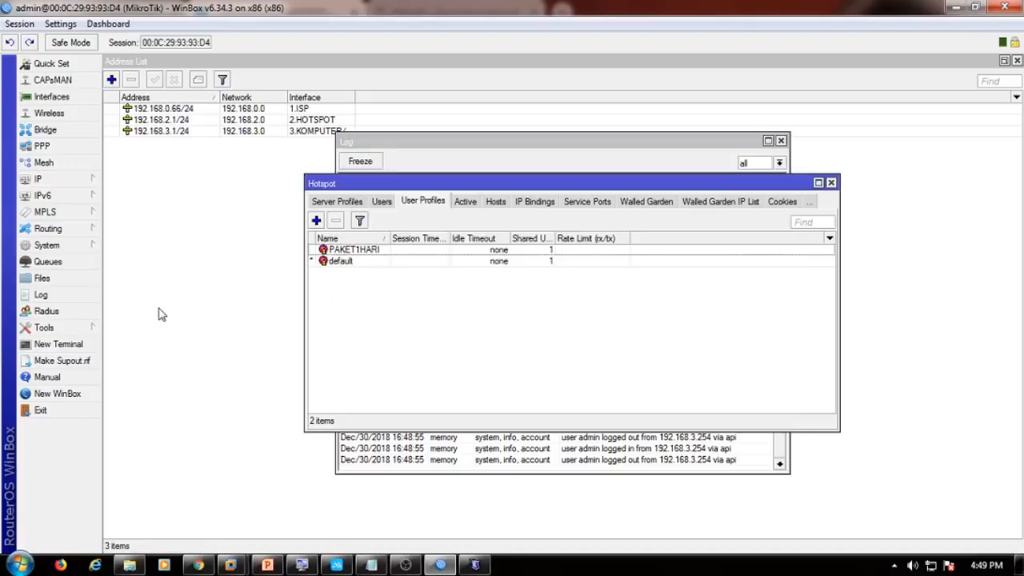
{"action": "left_click", "coordinate": [383, 204]}
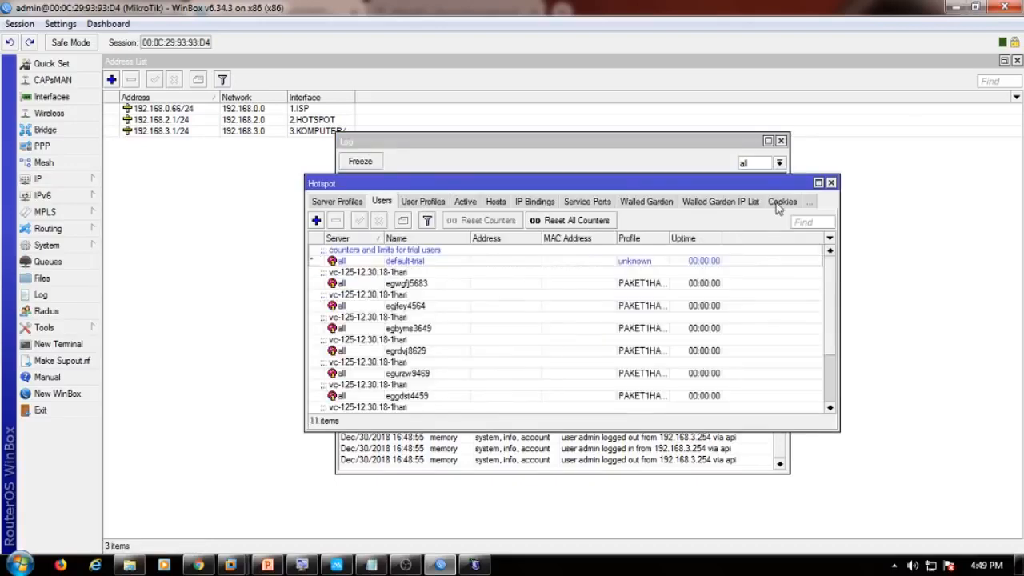
{"action": "left_click", "coordinate": [817, 182]}
Inspect one of the new eg voucher users' details, then return to Mikhmon in Chrome.
{"action": "left_click", "coordinate": [270, 141]}
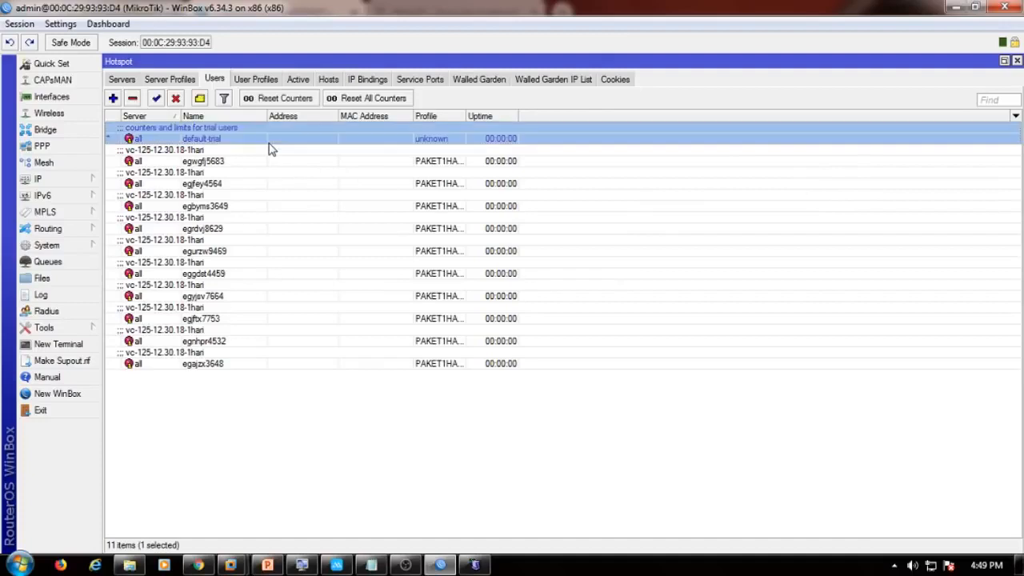
{"action": "left_click", "coordinate": [268, 160]}
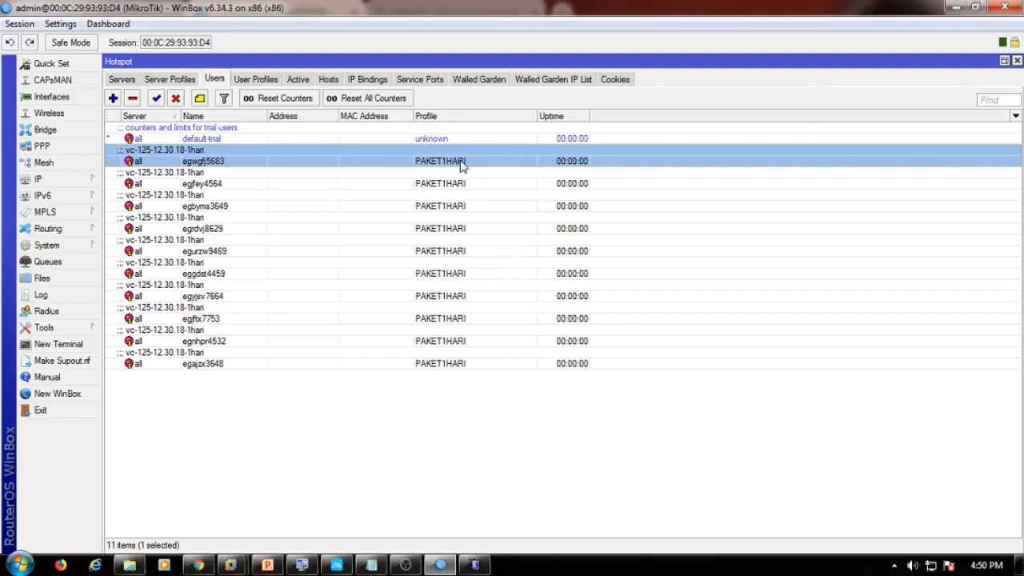
{"action": "double_click", "coordinate": [452, 364], "text": "shift"}
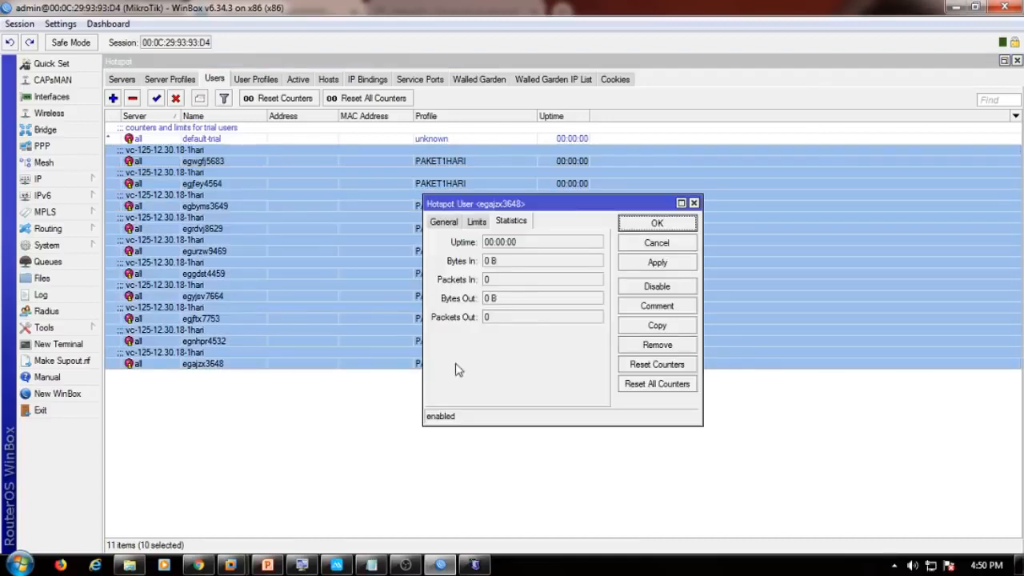
{"action": "left_click", "coordinate": [632, 247]}
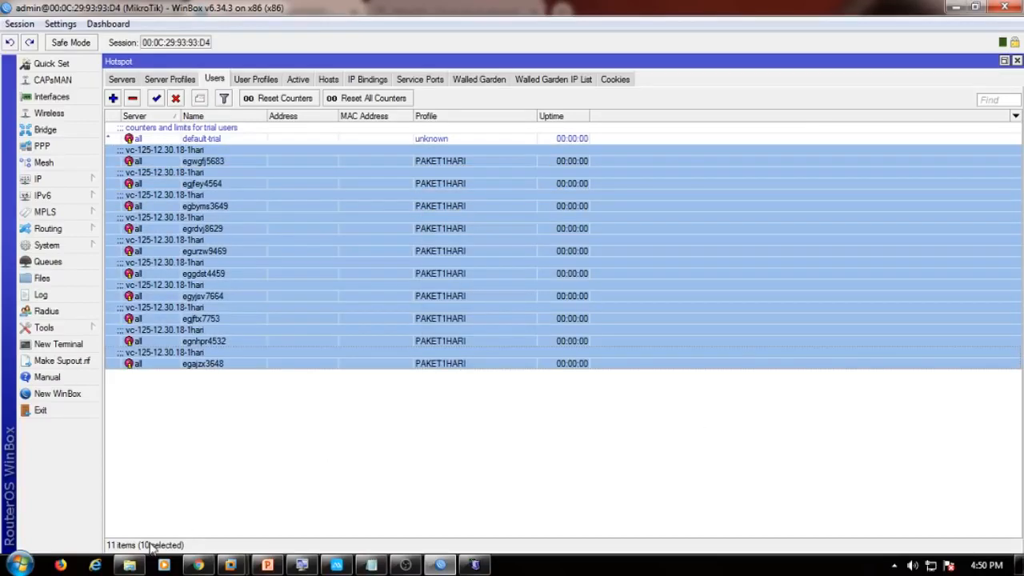
{"action": "left_click", "coordinate": [195, 565]}
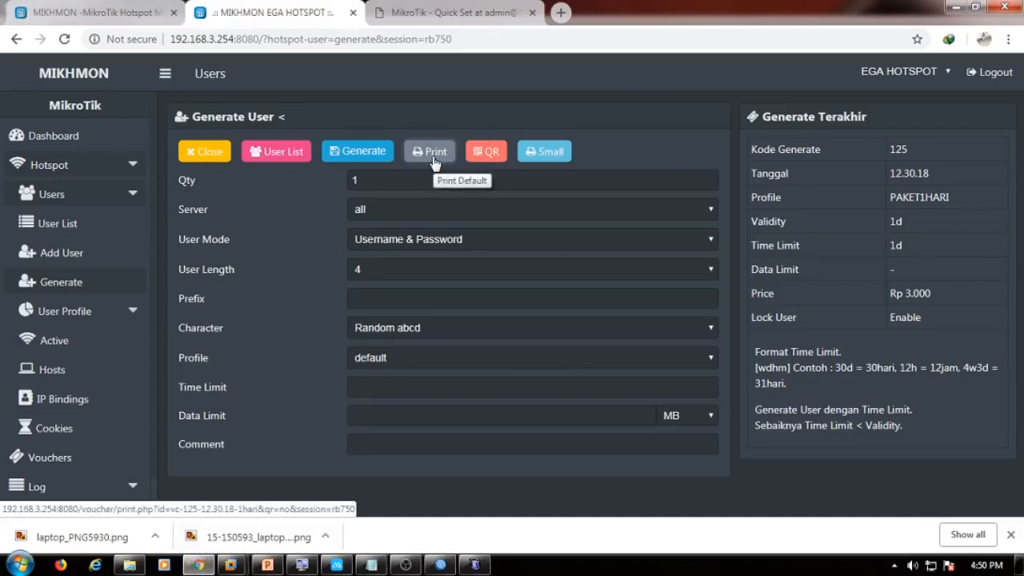
Preview the QR and plain print cards for the ten PAKET1HARI vouchers, cancelling the print dialog.
{"action": "left_click", "coordinate": [491, 155]}
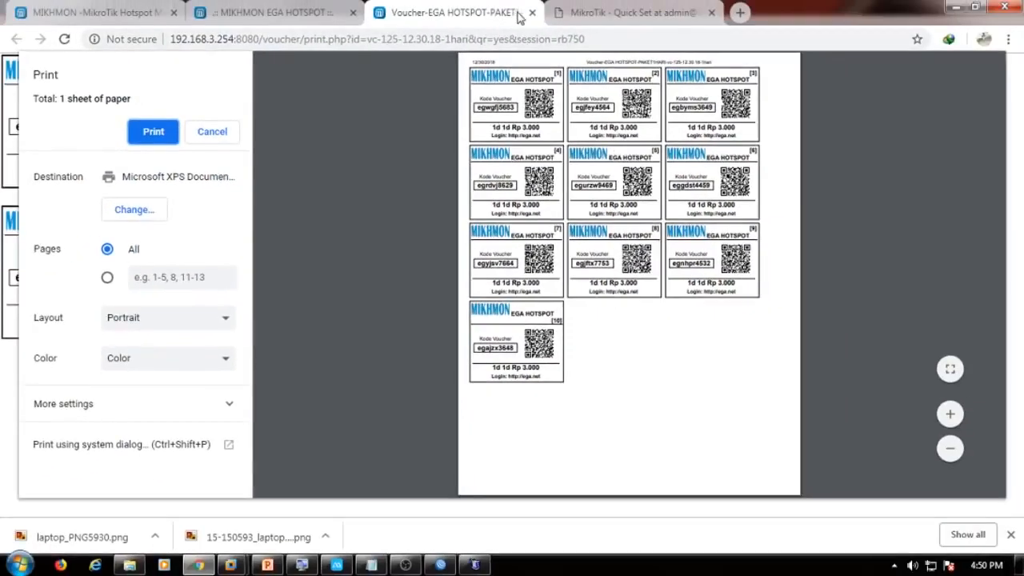
{"action": "left_click", "coordinate": [532, 13]}
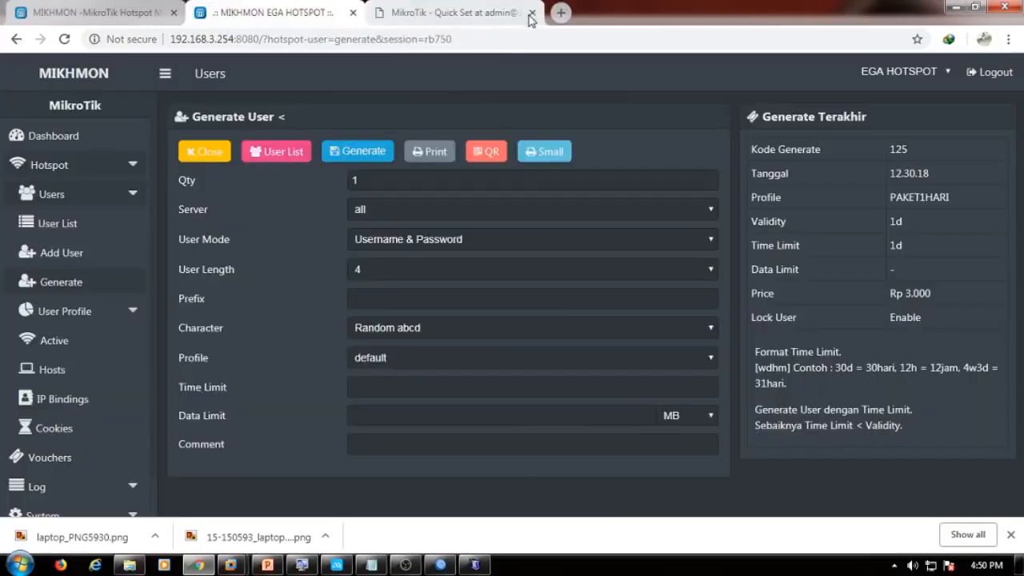
{"action": "left_click", "coordinate": [429, 153]}
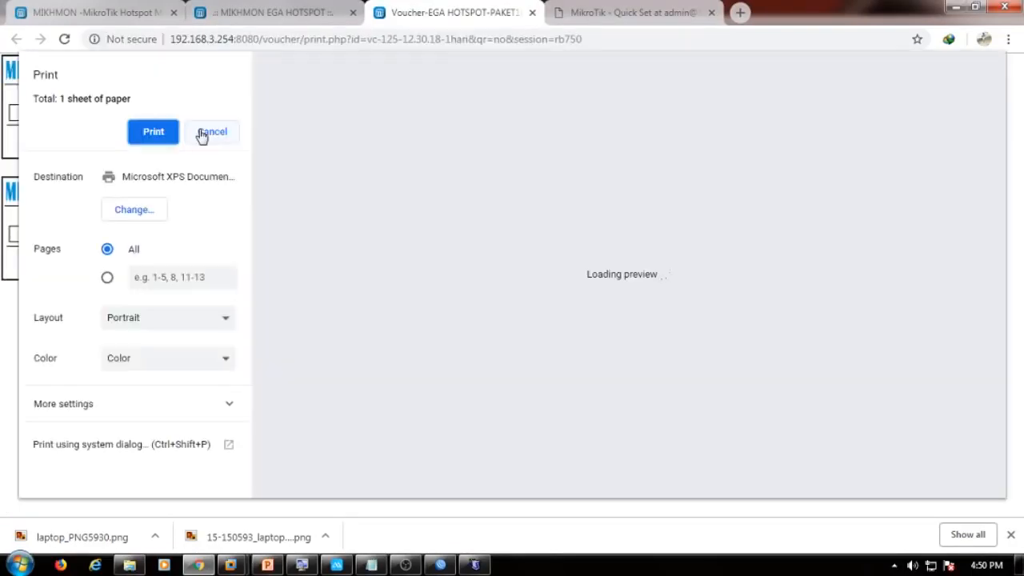
{"action": "left_click", "coordinate": [208, 133]}
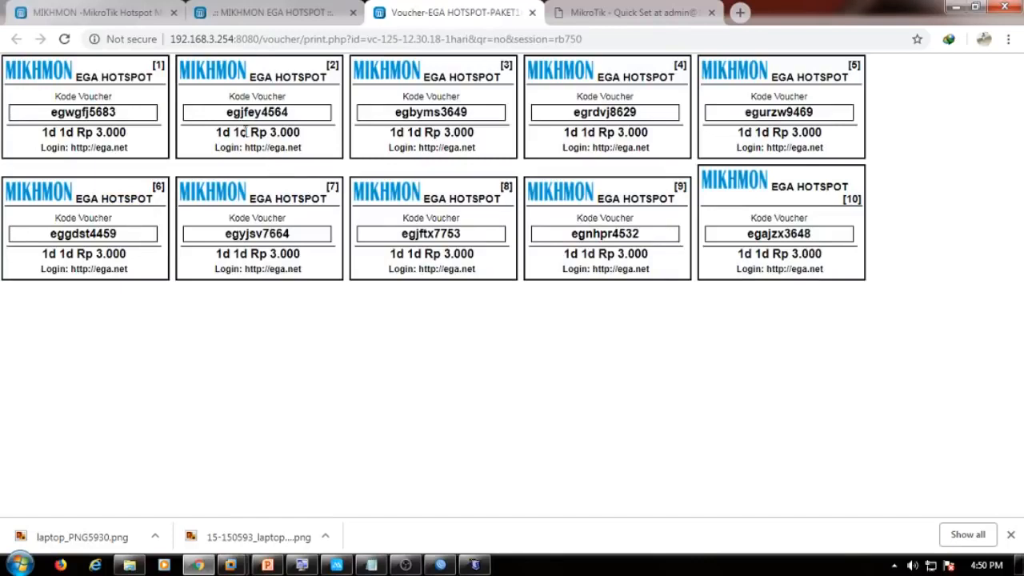
{"action": "left_click_drag", "start_coordinate": [226, 112], "coordinate": [242, 112]}
{"action": "left_click", "coordinate": [291, 16]}
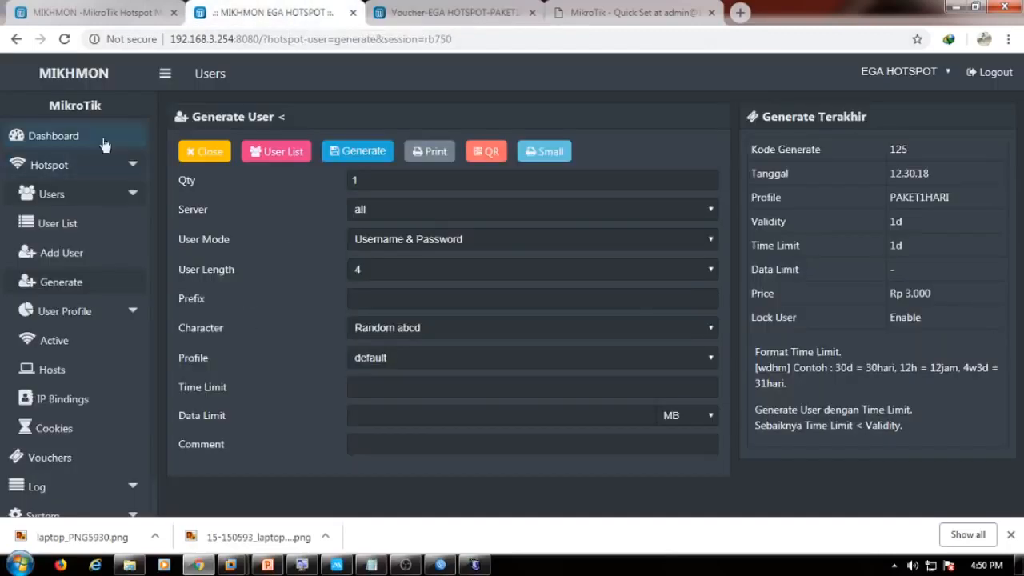
Open the Mikhmon dashboard and bring up the mirrored phone, dismissing its upgrade prompt.
{"action": "left_click", "coordinate": [74, 136]}
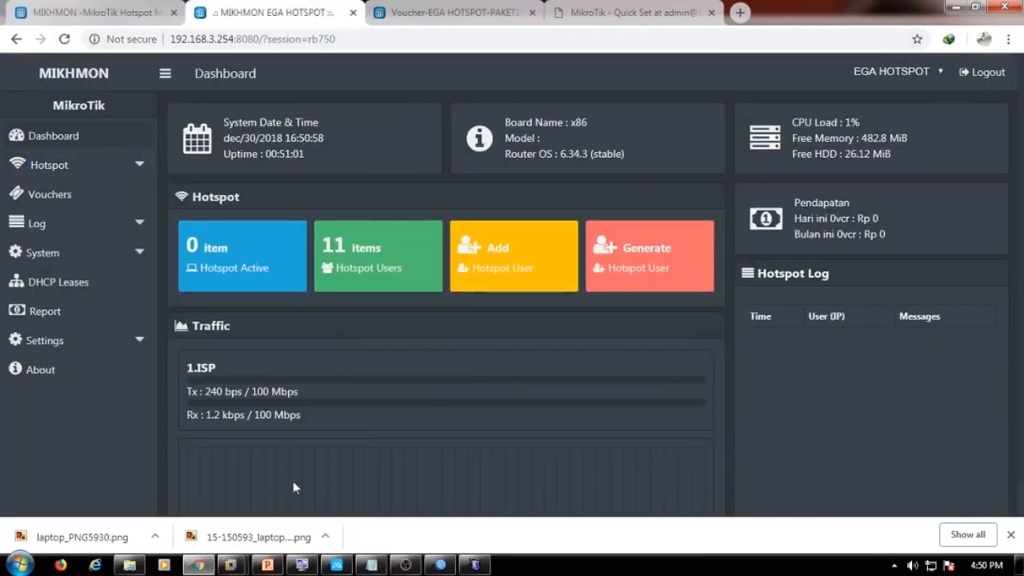
{"action": "mouse_move", "coordinate": [341, 568]}
{"action": "left_click", "coordinate": [337, 566]}
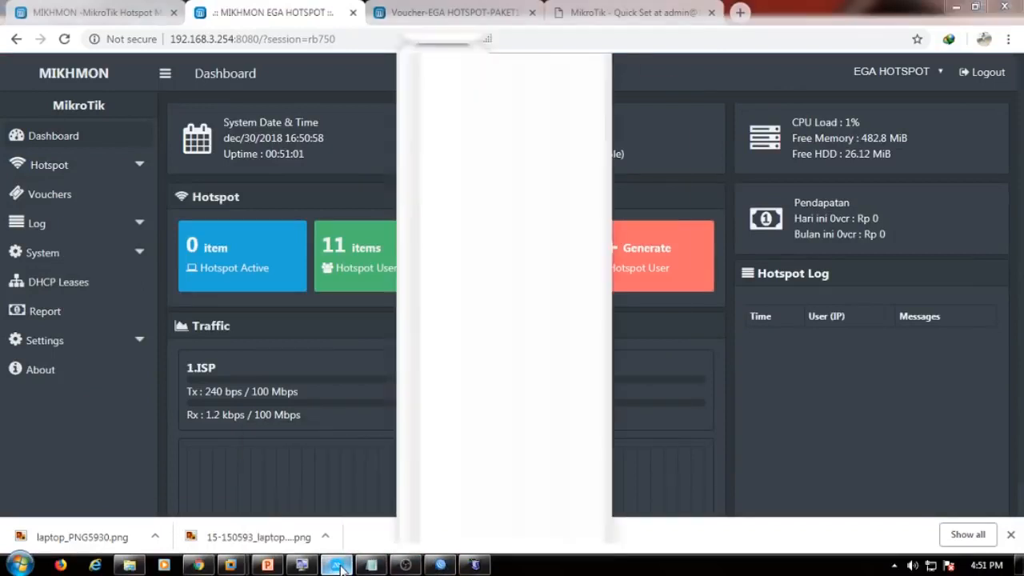
{"action": "left_click", "coordinate": [510, 372]}
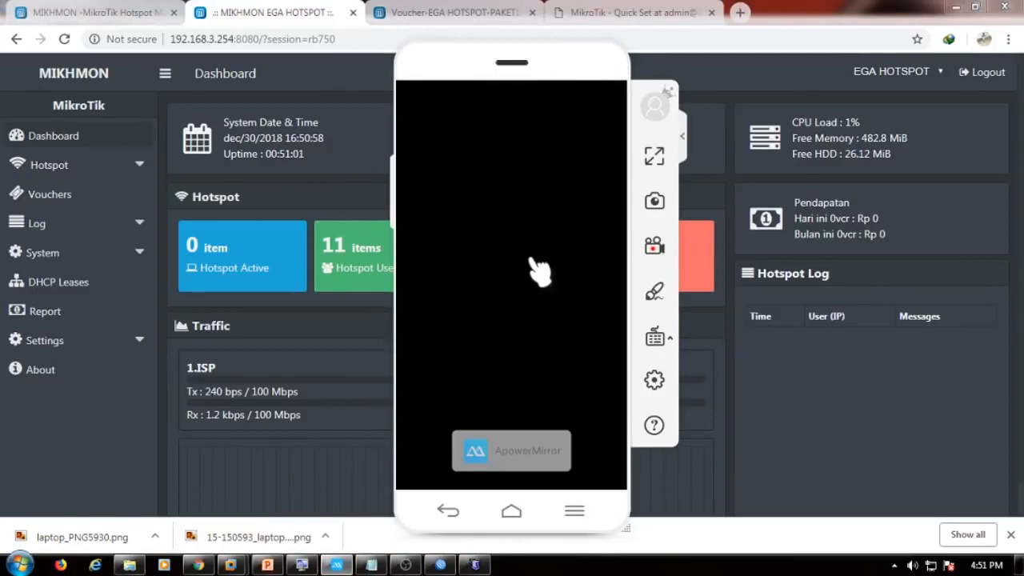
Select the voucher code on card 1 of the printed voucher sheet.
{"action": "left_click", "coordinate": [448, 12]}
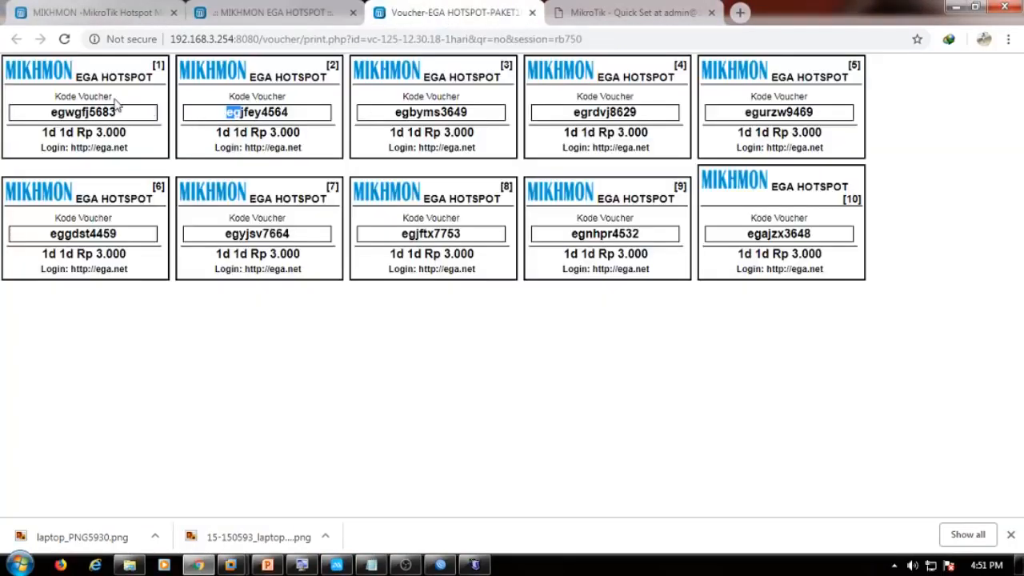
{"action": "left_click_drag", "start_coordinate": [50, 114], "coordinate": [119, 116]}
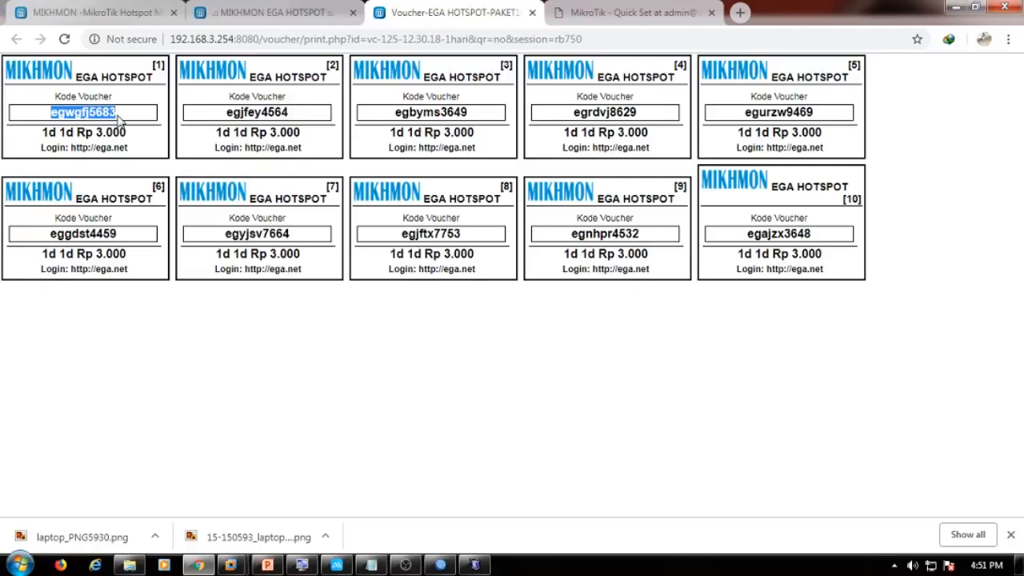
{"action": "key", "text": "ctrl+Tab"}
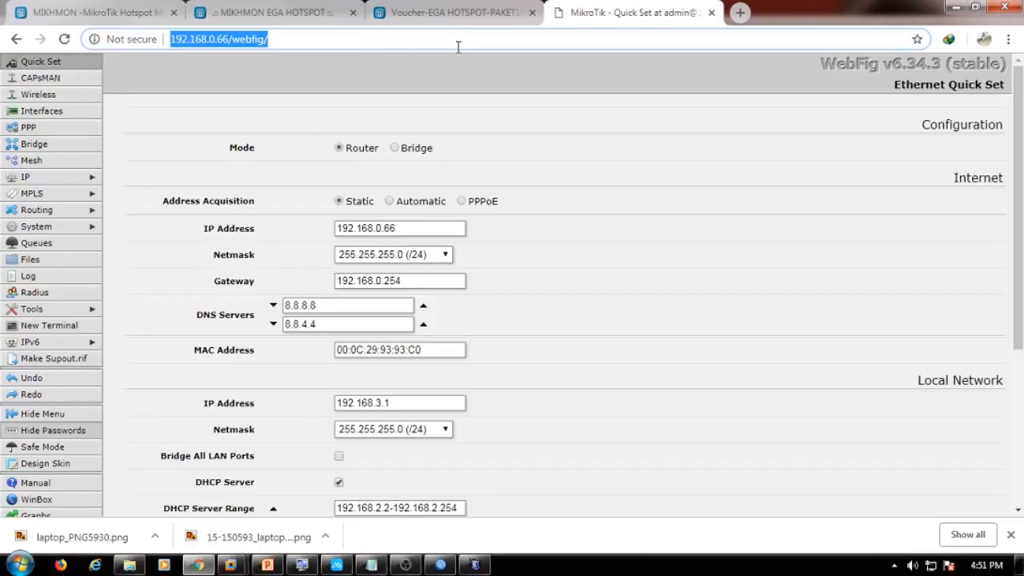
Search Google for mikhmon and open the laksa19.github.io project site.
{"action": "type", "text": "mikmo"}
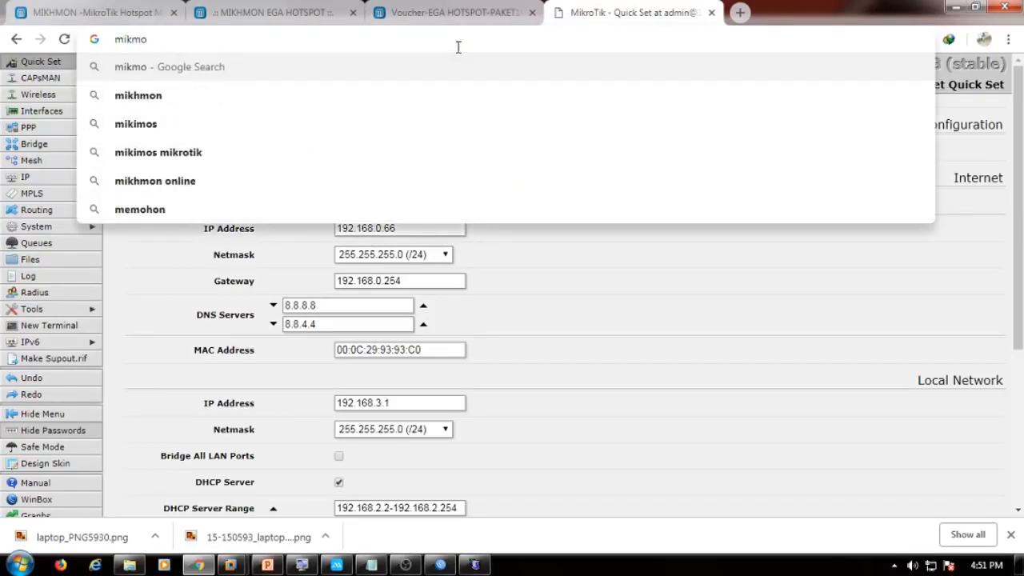
{"action": "key", "text": "Down"}
{"action": "key", "text": "Return"}
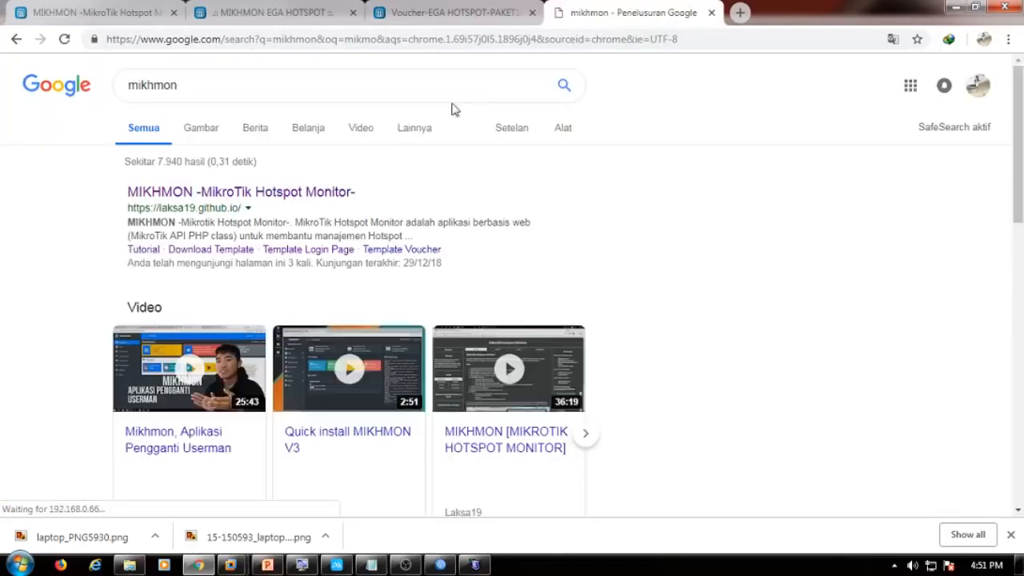
{"action": "left_click", "coordinate": [182, 193]}
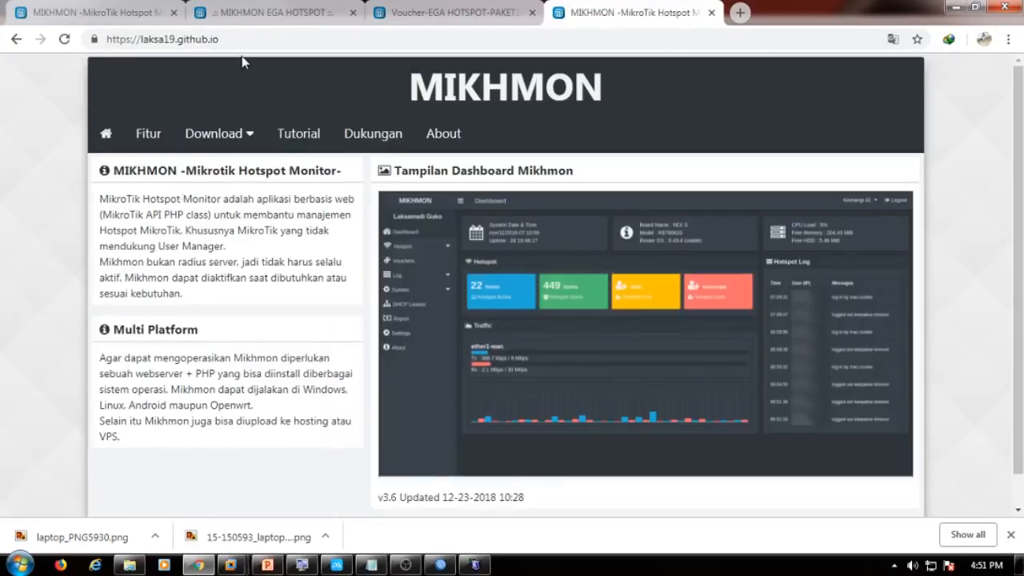
Download template-hotspot-mikhmon-master.zip from the site's Template Login Page with IDM.
{"action": "left_click", "coordinate": [236, 128]}
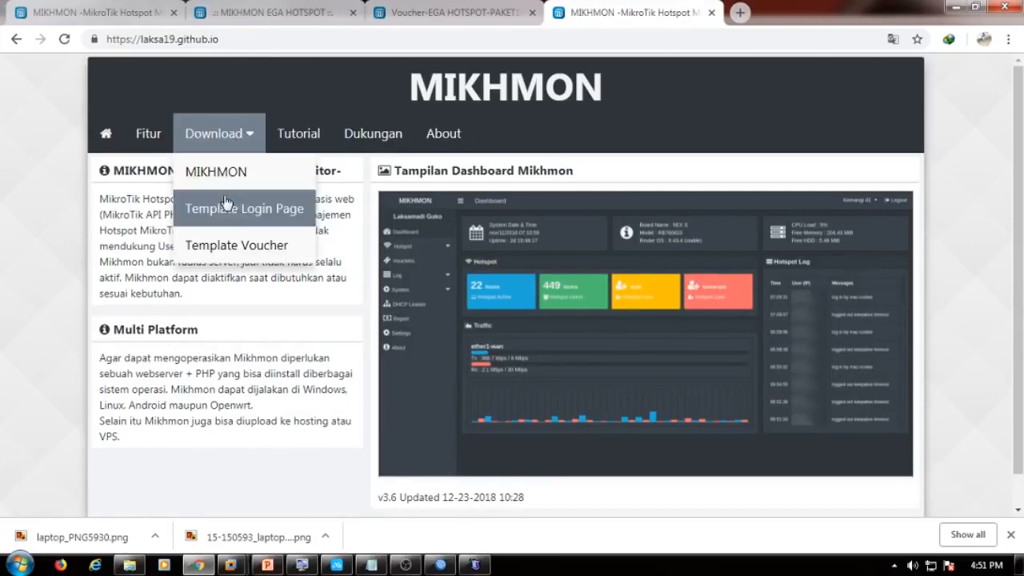
{"action": "left_click", "coordinate": [272, 216]}
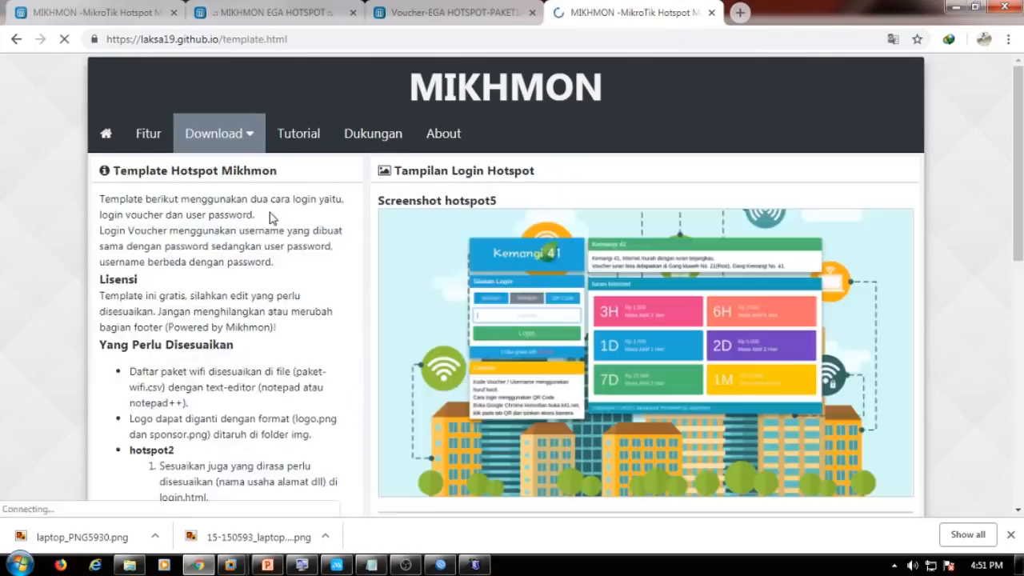
{"action": "scroll", "coordinate": [271, 218], "scroll_direction": "down", "scroll_amount": 10}
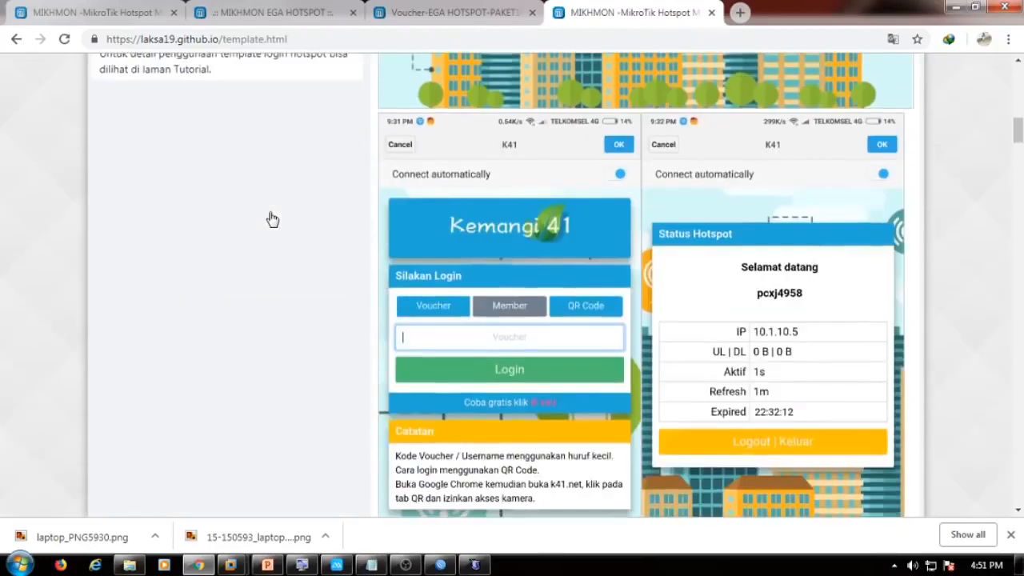
{"action": "scroll", "coordinate": [270, 217], "scroll_direction": "up", "scroll_amount": 3}
{"action": "left_click", "coordinate": [174, 154]}
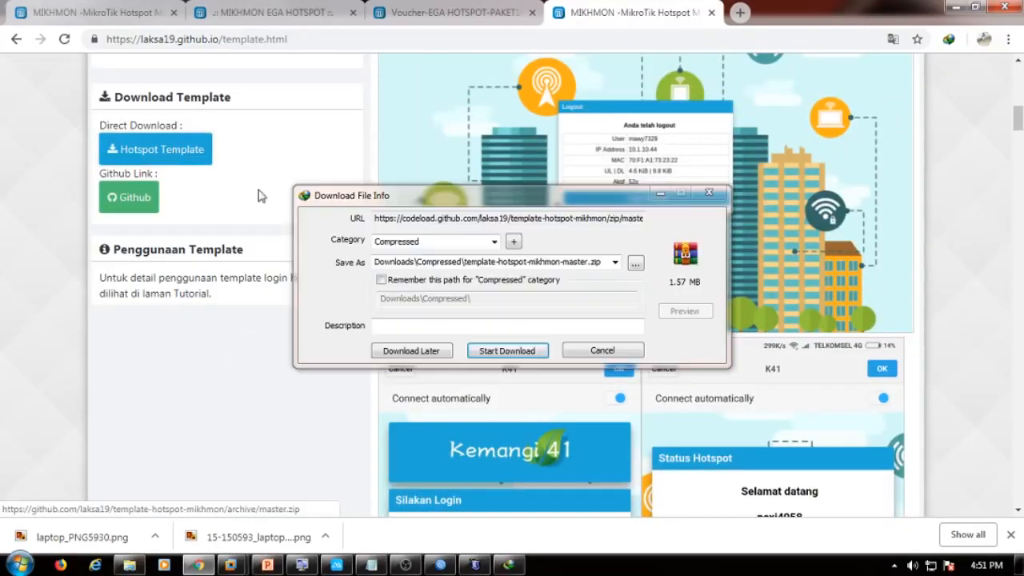
{"action": "left_click", "coordinate": [514, 355]}
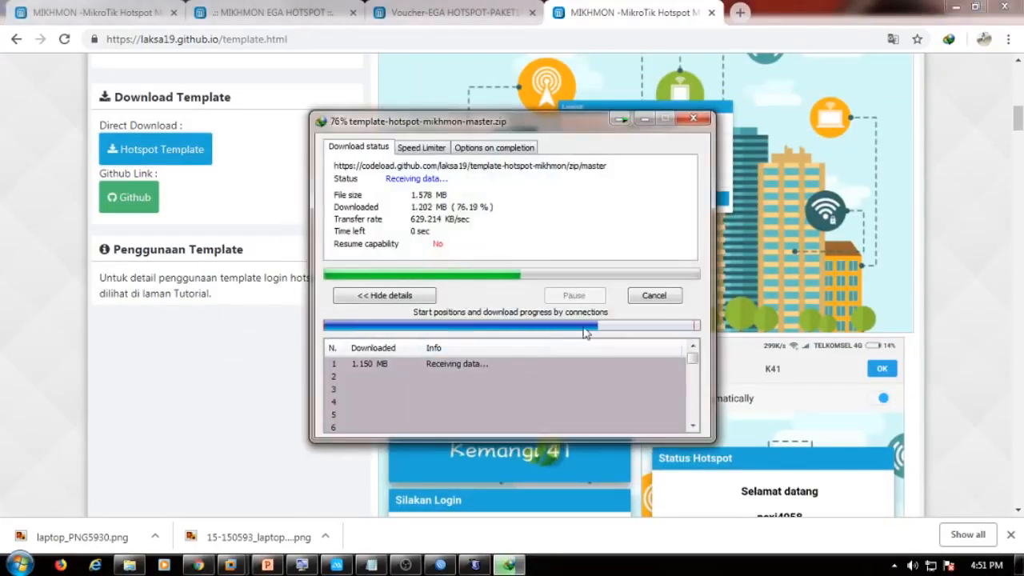
Extract template-hotspot-mikhmon-master.zip into its download folder.
{"action": "left_click", "coordinate": [539, 328]}
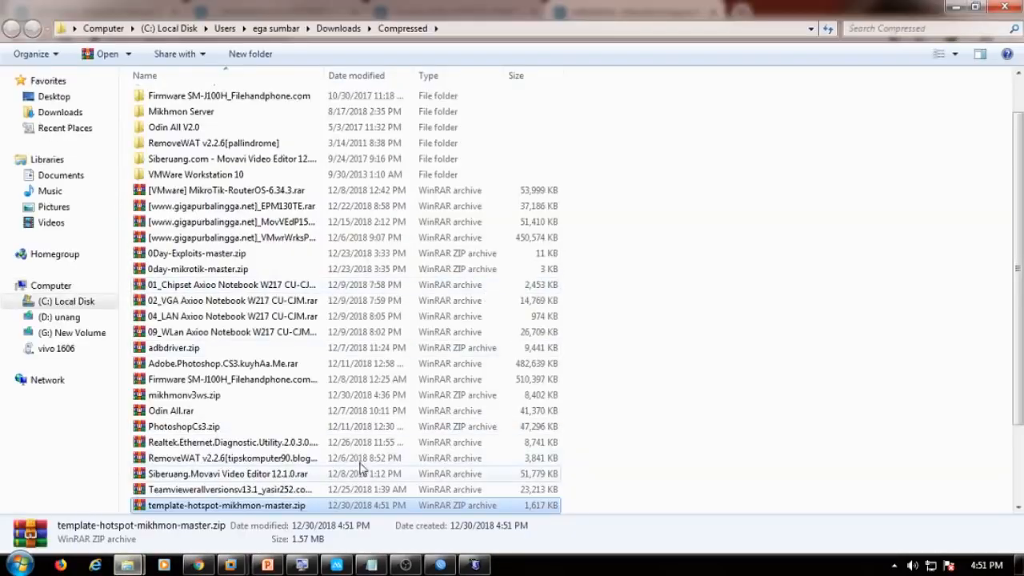
{"action": "right_click", "coordinate": [340, 513]}
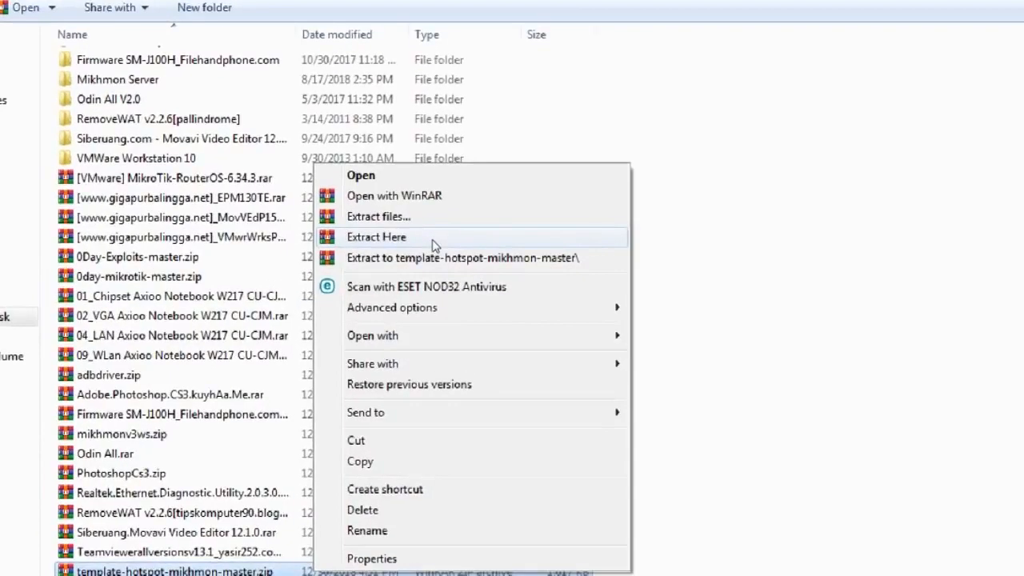
{"action": "left_click", "coordinate": [432, 243]}
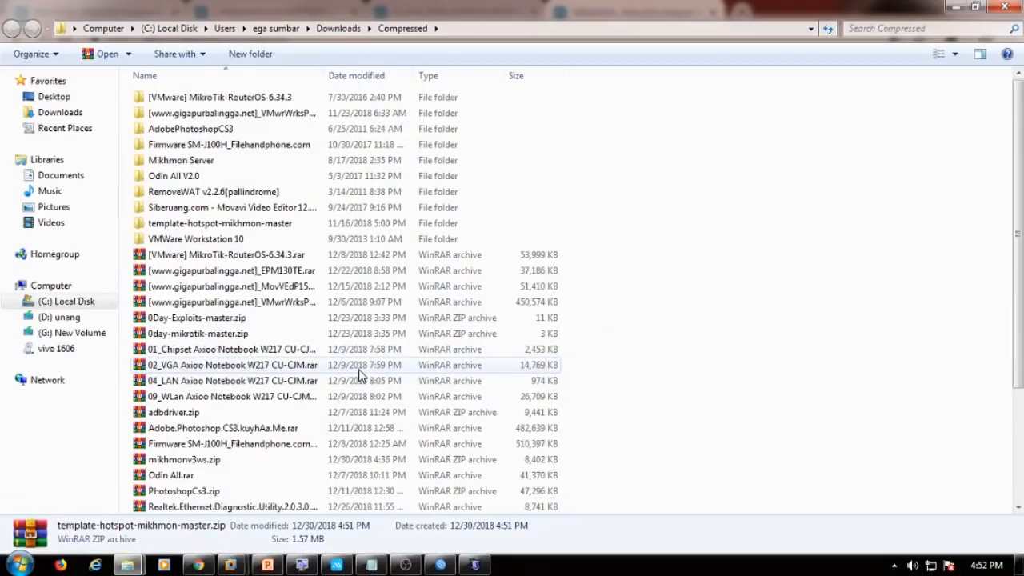
Copy the extracted template-hotspot-mikhmon-master folder.
{"action": "left_click", "coordinate": [241, 230]}
{"action": "right_click", "coordinate": [241, 229]}
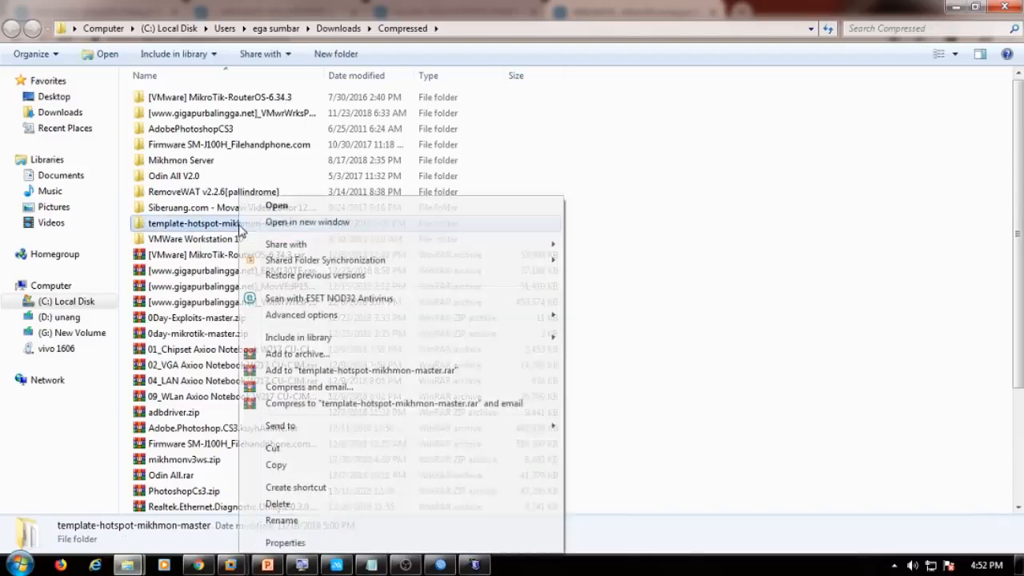
{"action": "left_click", "coordinate": [293, 468]}
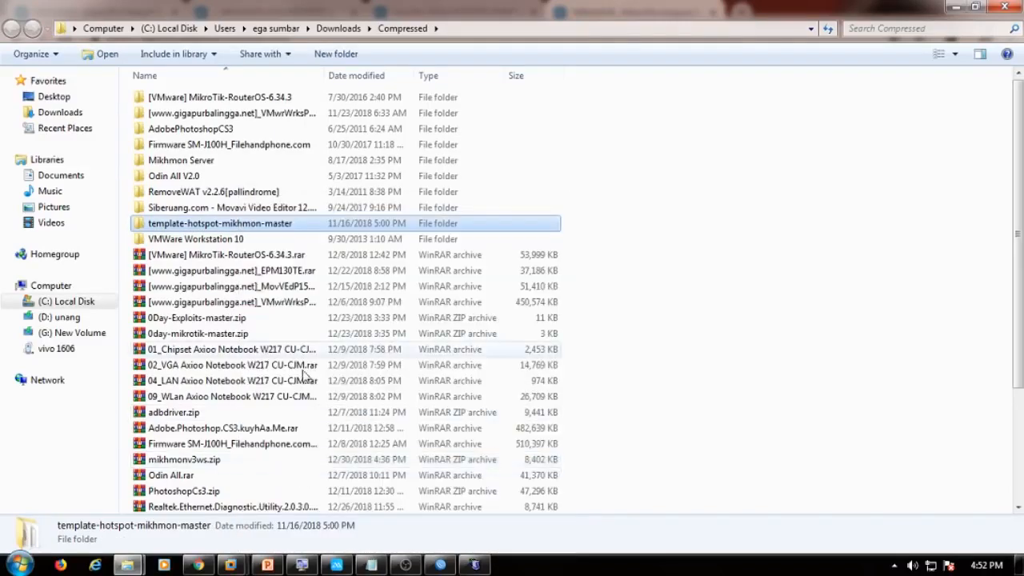
{"action": "right_click", "coordinate": [292, 227]}
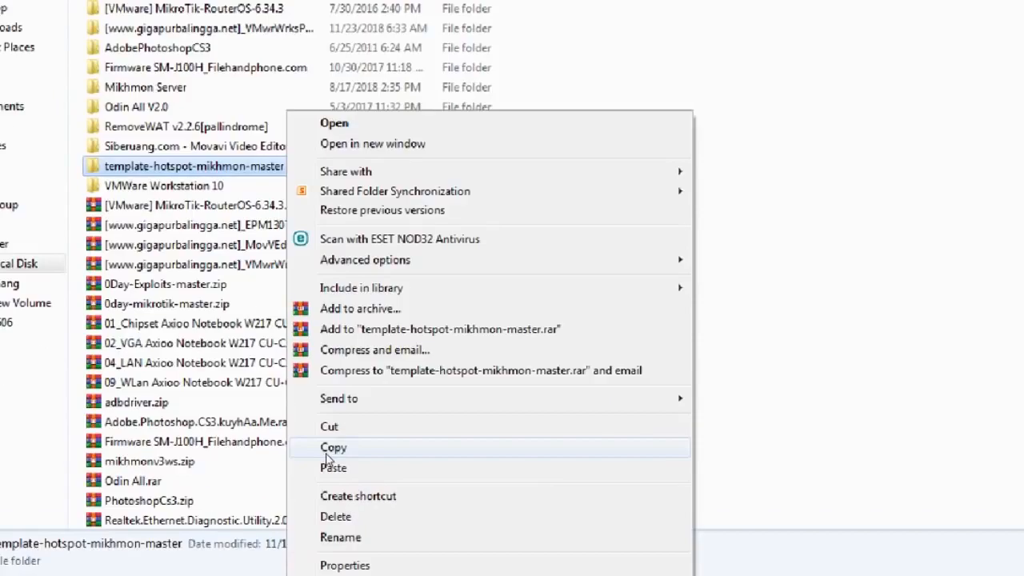
{"action": "left_click", "coordinate": [326, 453]}
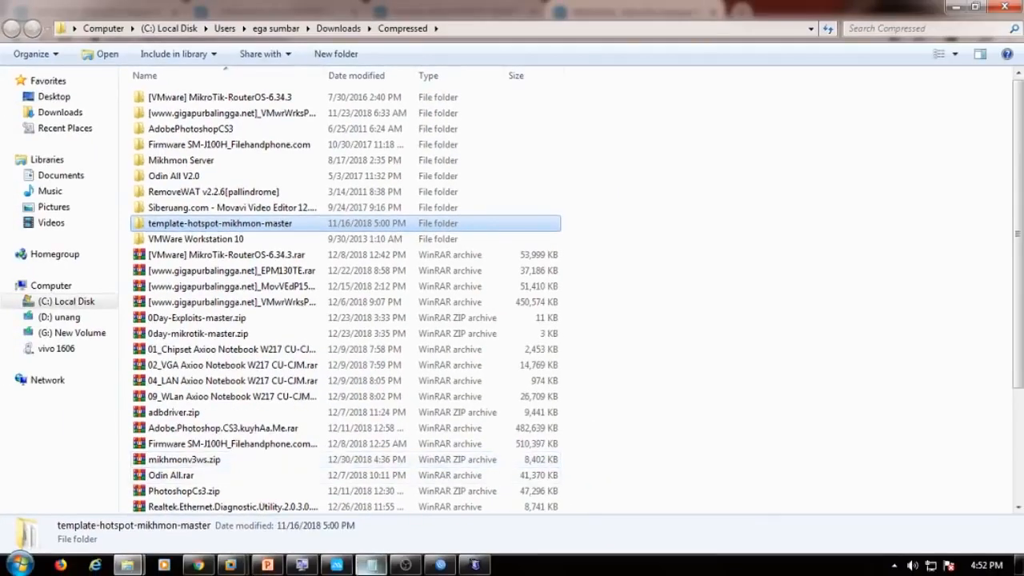
Switch to WinBox, close the hotspot users list, and show the router's File List.
{"action": "left_click", "coordinate": [437, 566]}
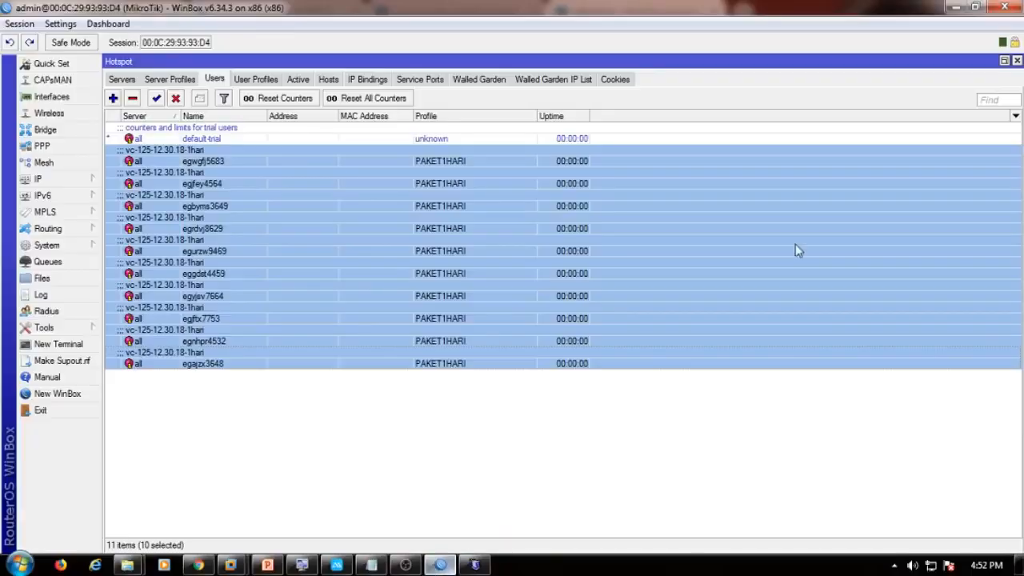
{"action": "left_click", "coordinate": [1016, 61]}
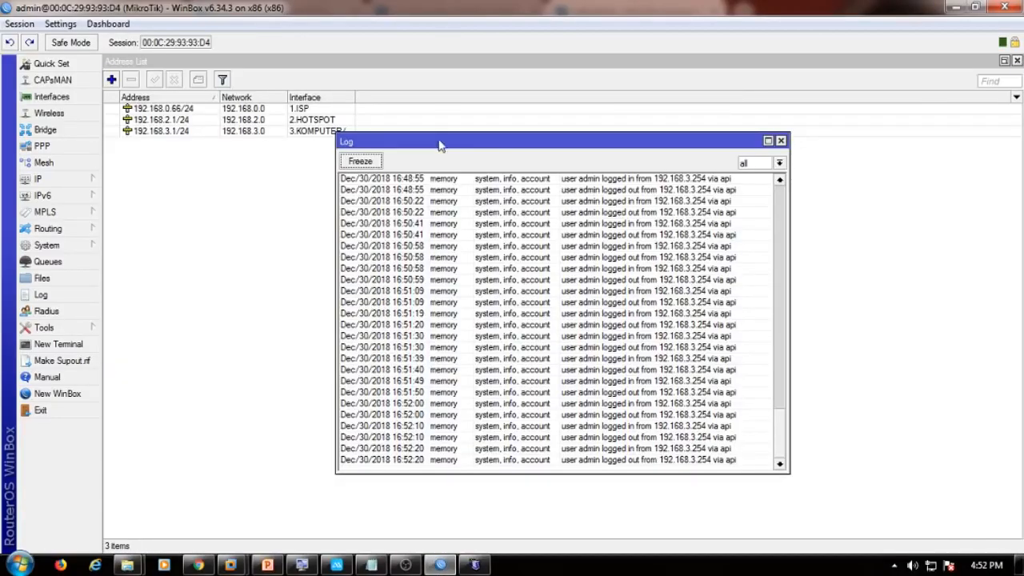
{"action": "left_click", "coordinate": [68, 281]}
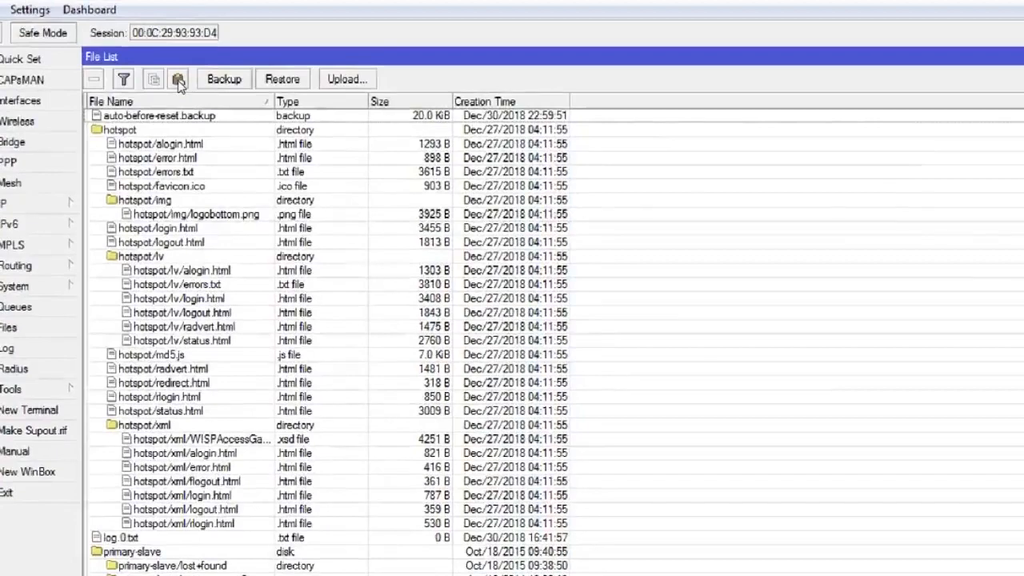
Paste the copied template-hotspot-mikhmon-master folder into the router's File List.
{"action": "left_click", "coordinate": [179, 81]}
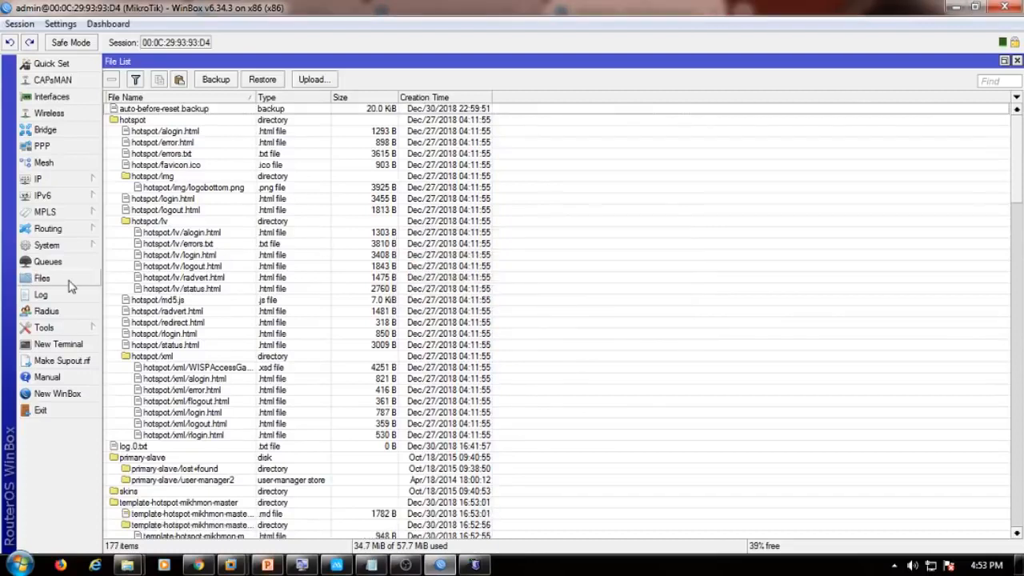
{"action": "left_click", "coordinate": [86, 184]}
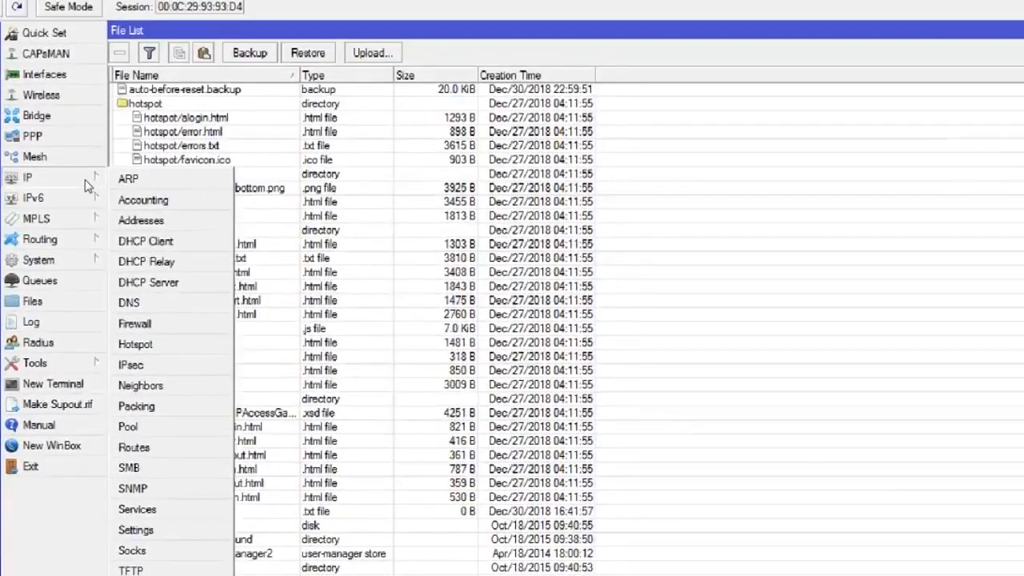
Set profile hsprof1's HTML Directory to template-hotspot-mikhmon-master/hotspot6, then apply and close it.
{"action": "left_click", "coordinate": [135, 344]}
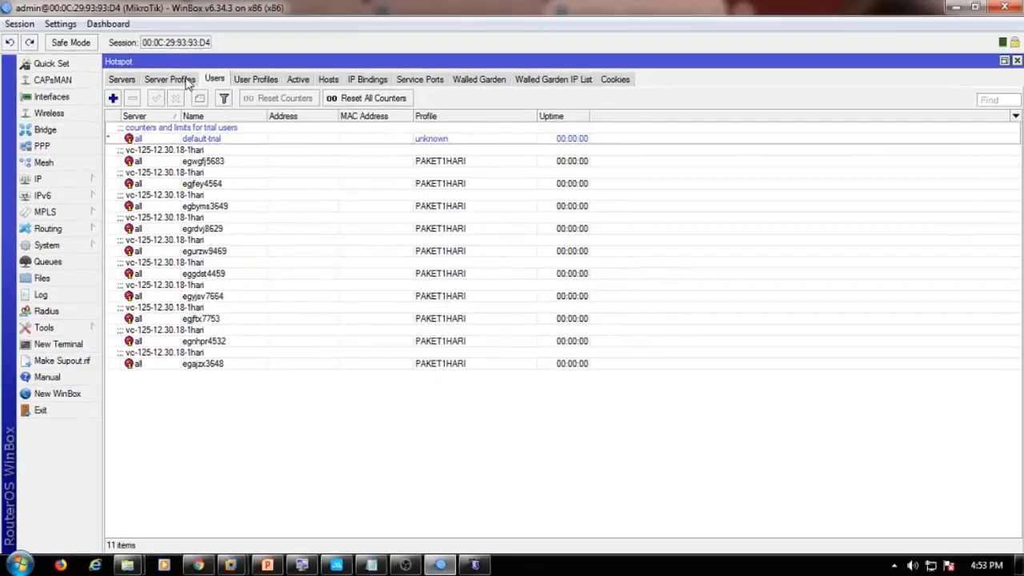
{"action": "left_click", "coordinate": [200, 39]}
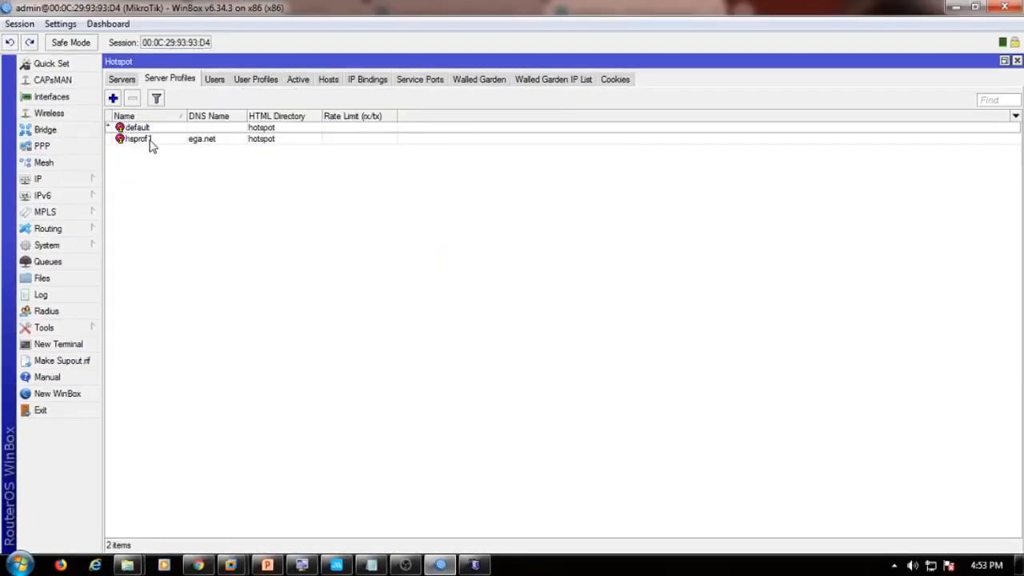
{"action": "double_click", "coordinate": [214, 141]}
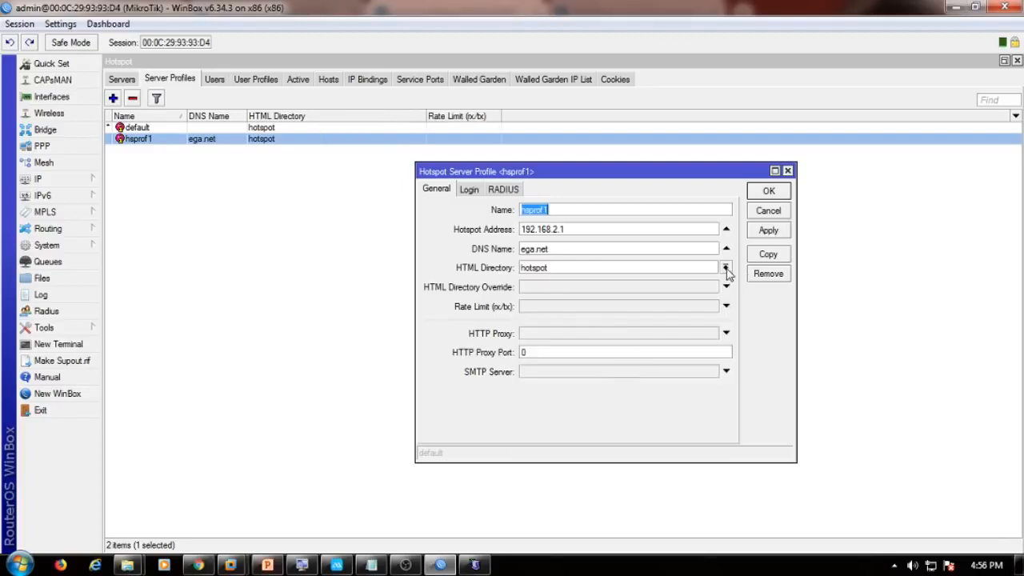
{"action": "left_click", "coordinate": [725, 267]}
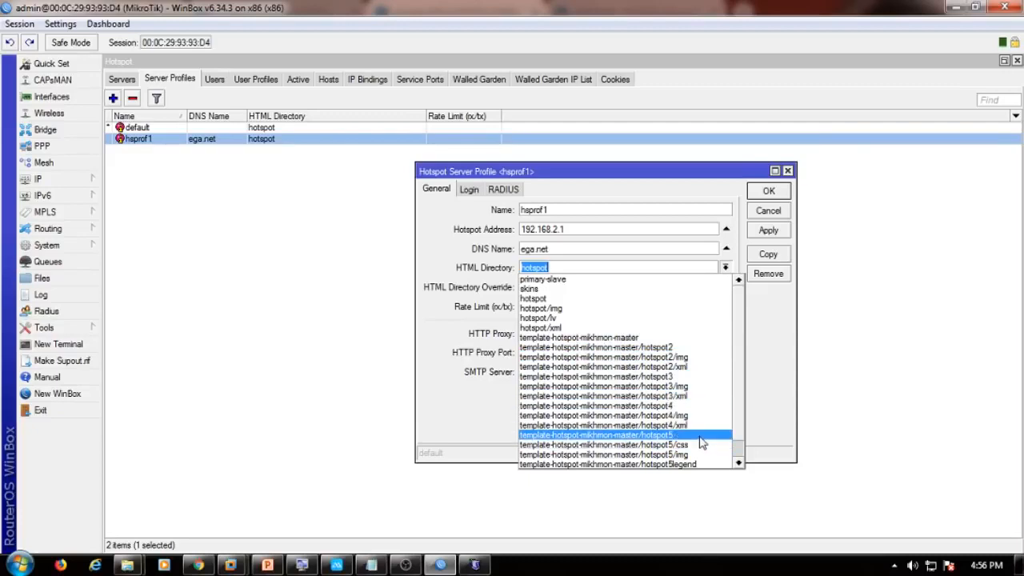
{"action": "left_click_drag", "start_coordinate": [666, 376], "coordinate": [668, 462]}
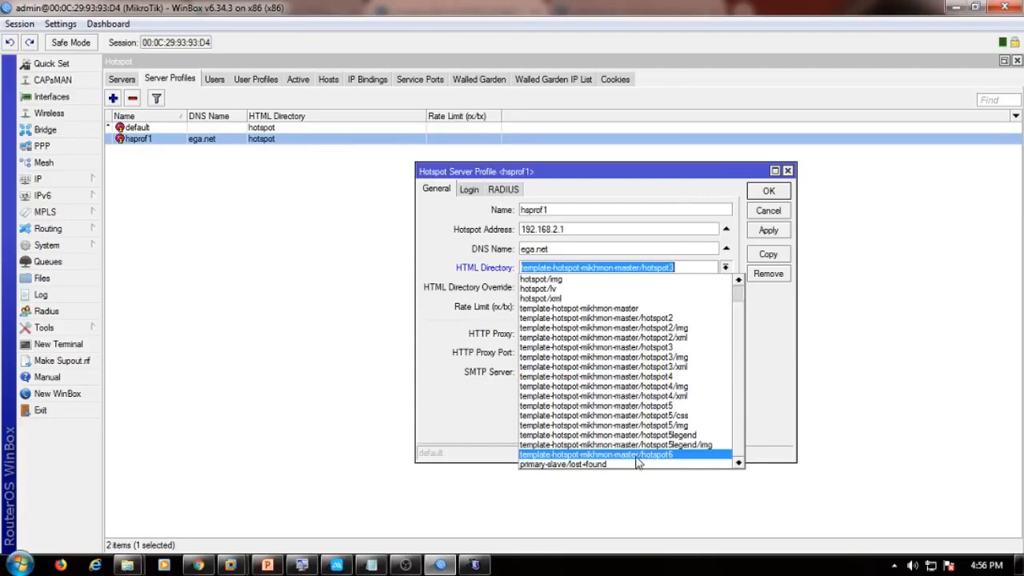
{"action": "left_click", "coordinate": [654, 455]}
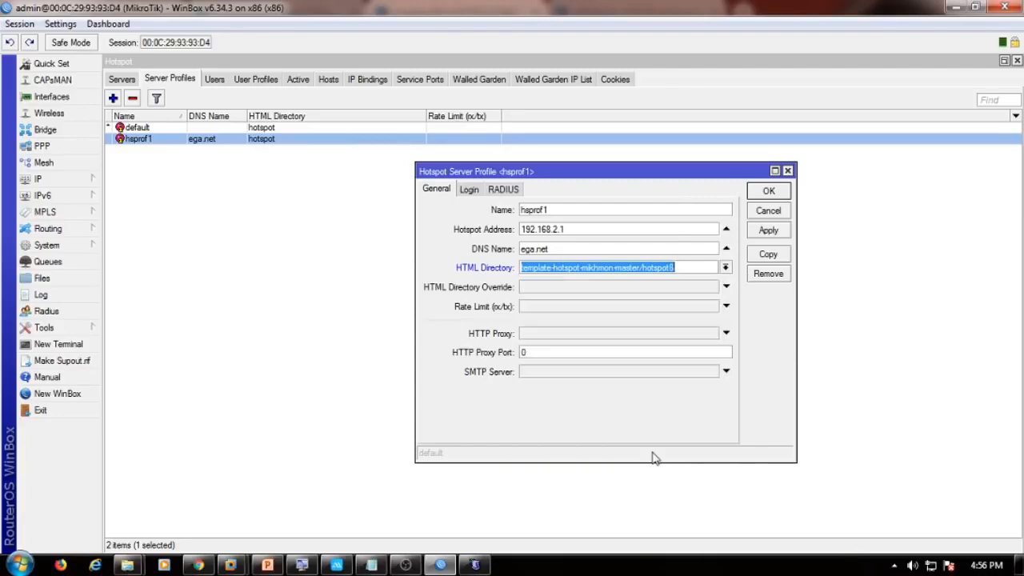
{"action": "left_click", "coordinate": [766, 231]}
{"action": "left_click", "coordinate": [772, 193]}
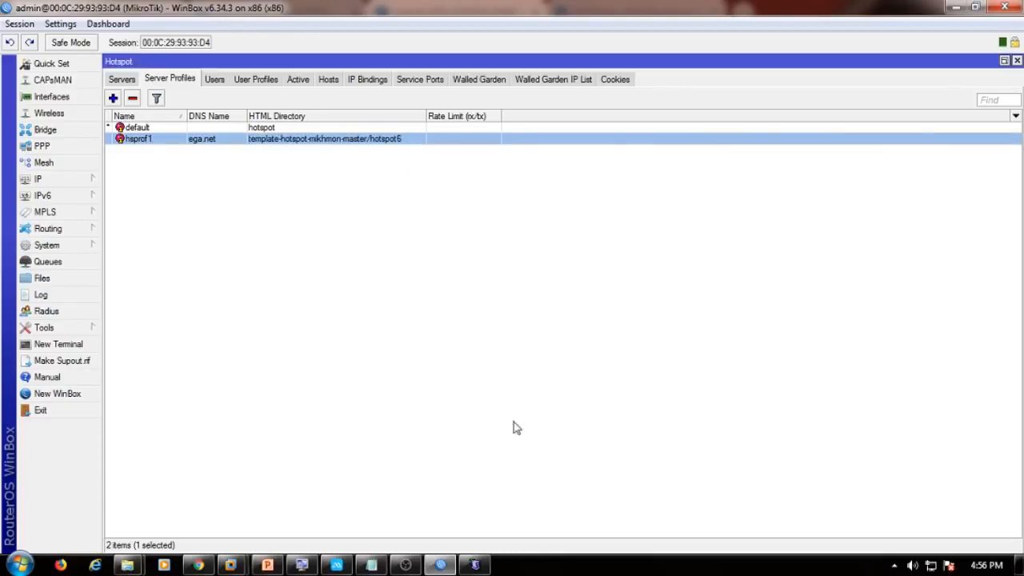
{"action": "mouse_move", "coordinate": [339, 565]}
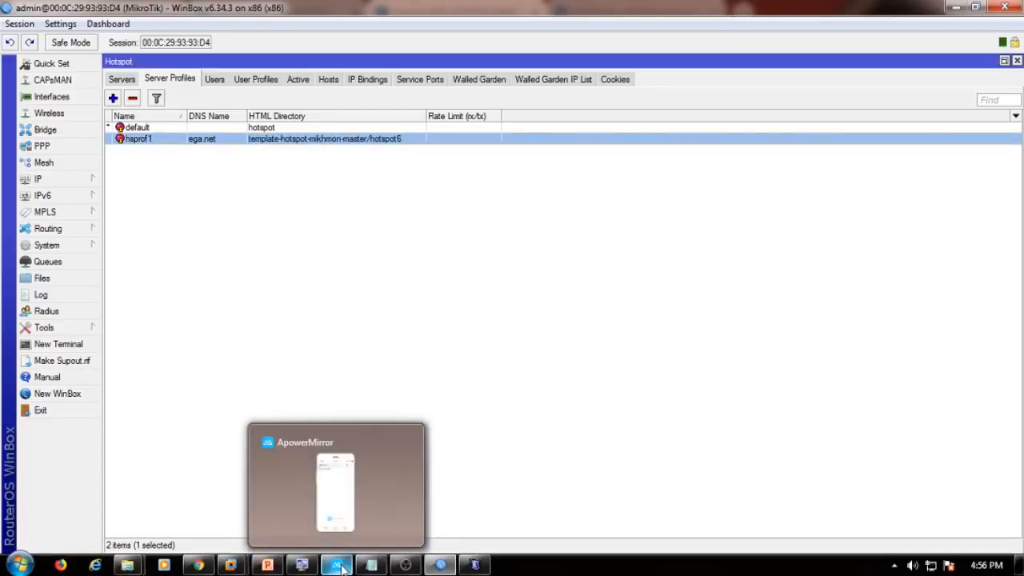
Copy the first voucher code and open the Kemangi 41 login page at ega.net on the phone.
{"action": "key", "text": "alt+Tab"}
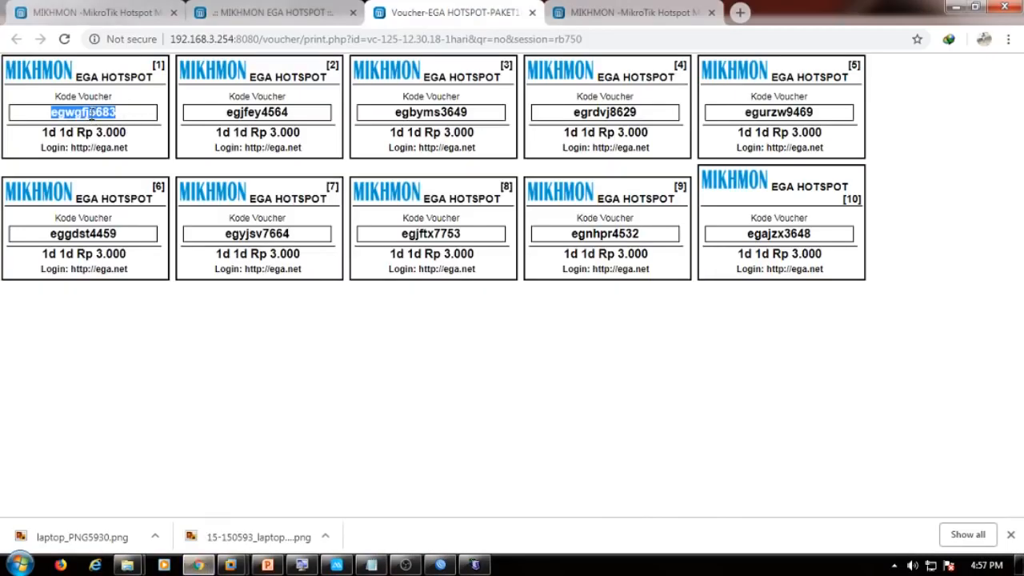
{"action": "left_click", "coordinate": [335, 566]}
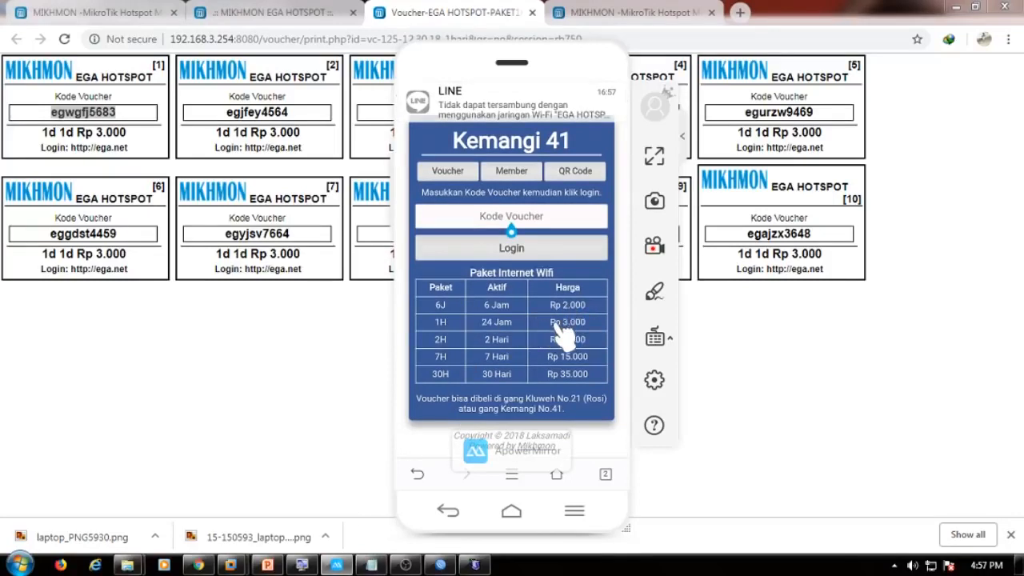
{"action": "left_click", "coordinate": [528, 249]}
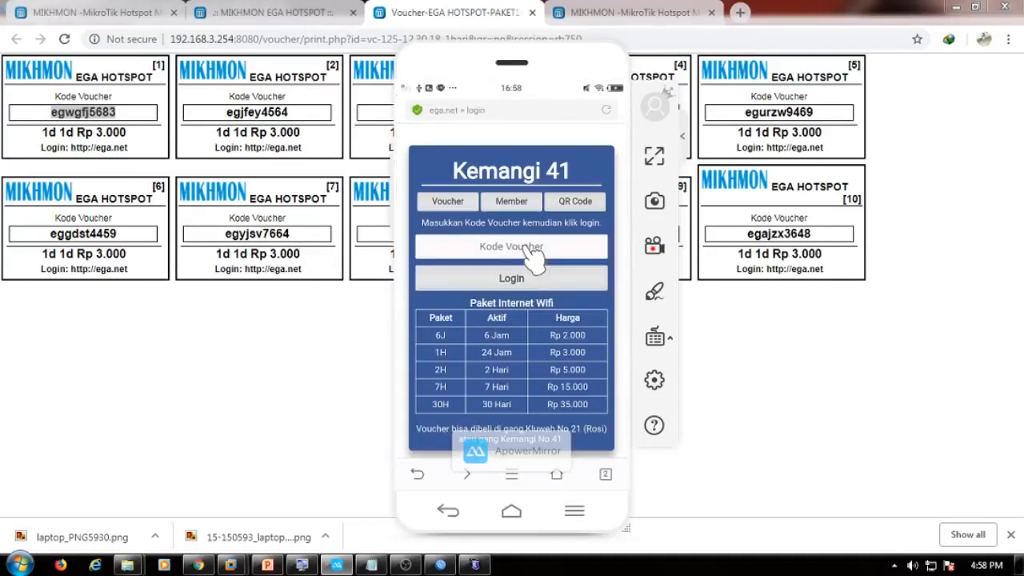
Enter the first voucher code in the phone's Kode Voucher field, fixing its capital letter.
{"action": "left_click", "coordinate": [533, 254]}
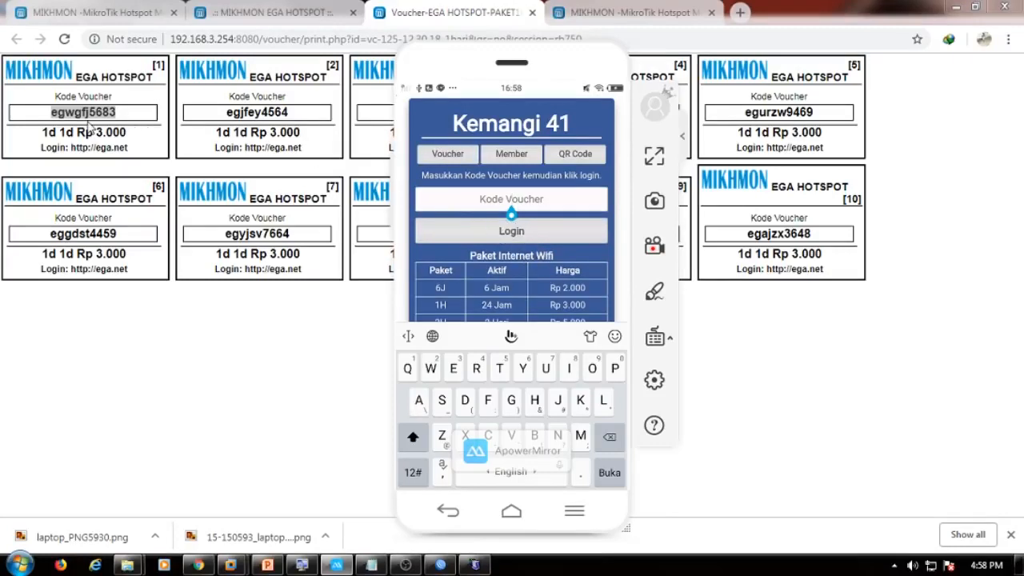
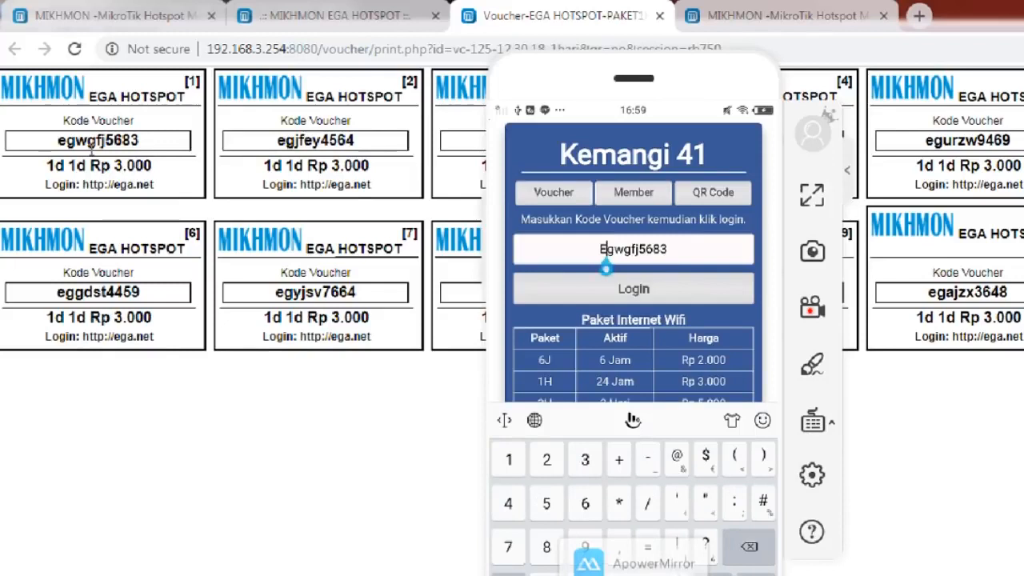
{"action": "key", "text": "BackSpace"}
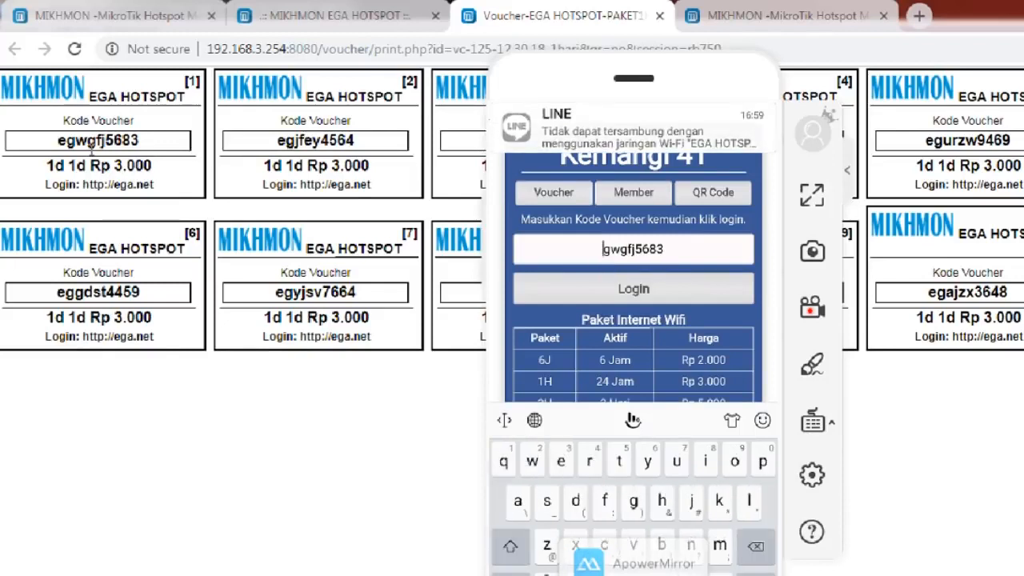
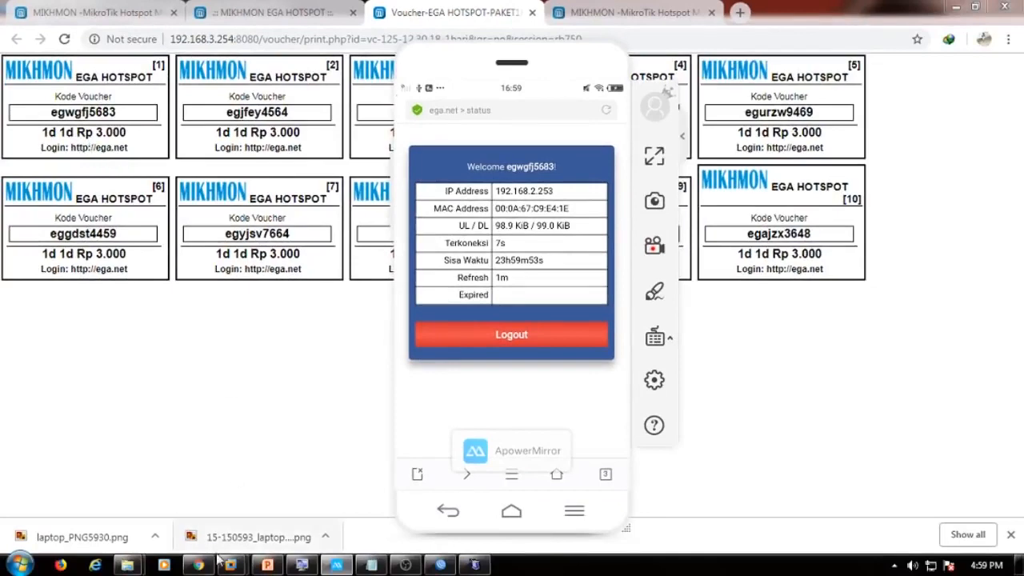
{"action": "left_click", "coordinate": [209, 565]}
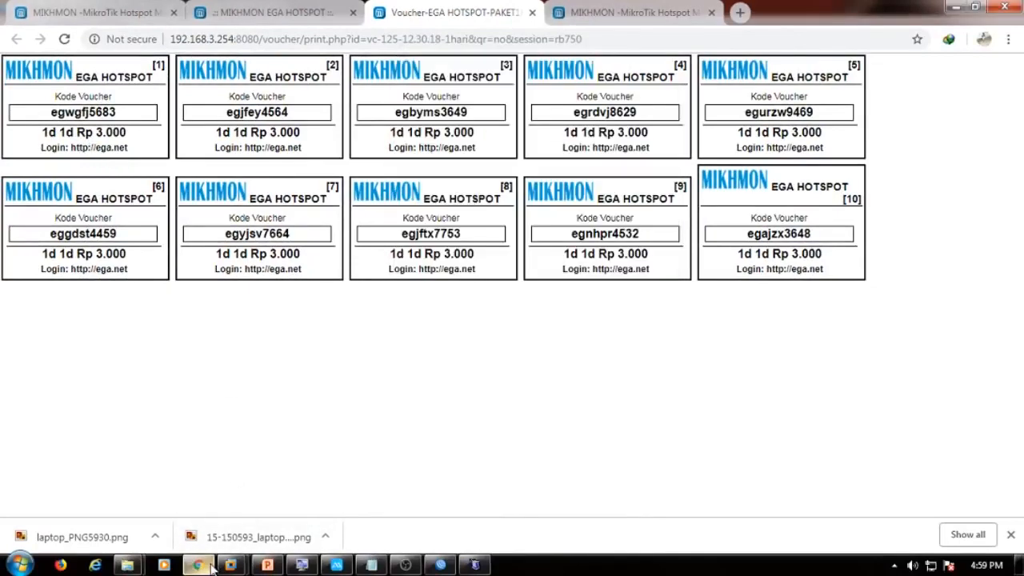
Refresh the Mikhmon dashboard and highlight today's Rp 3.000 income in the Pendapatan card.
{"action": "left_click", "coordinate": [292, 12]}
{"action": "left_click", "coordinate": [110, 136]}
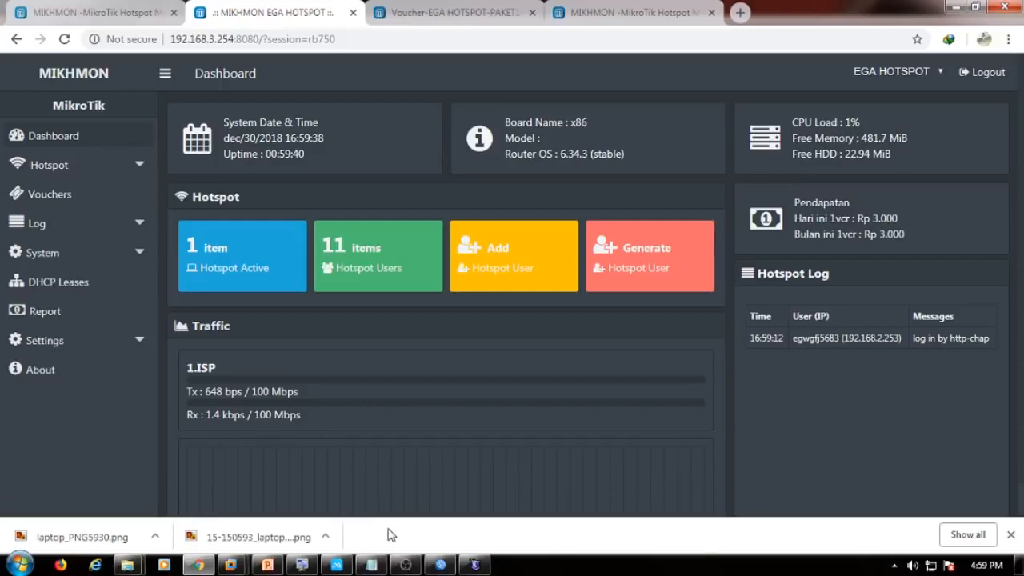
{"action": "left_click", "coordinate": [357, 566]}
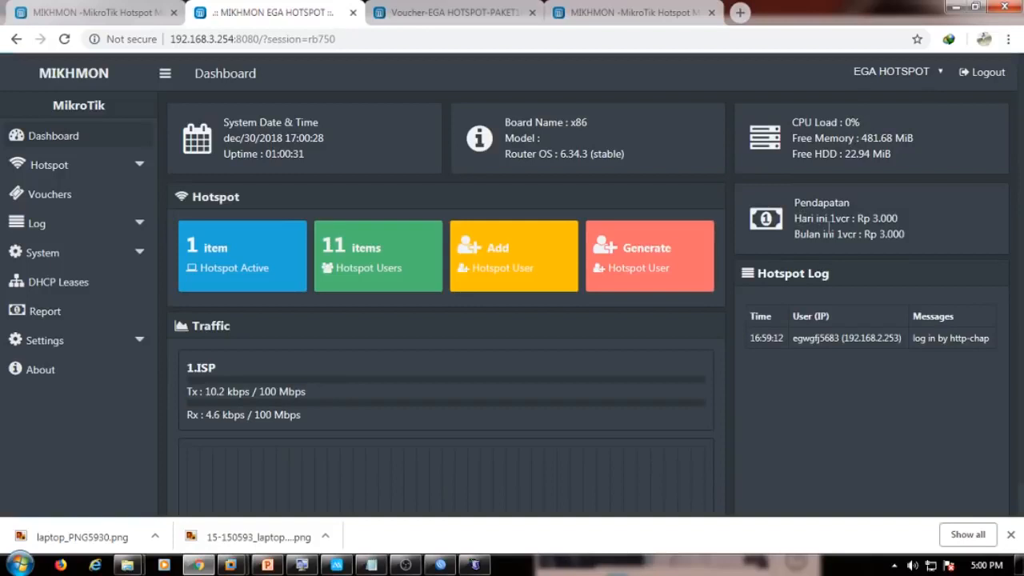
{"action": "left_click_drag", "start_coordinate": [860, 219], "coordinate": [890, 219]}
{"action": "left_click", "coordinate": [95, 315]}
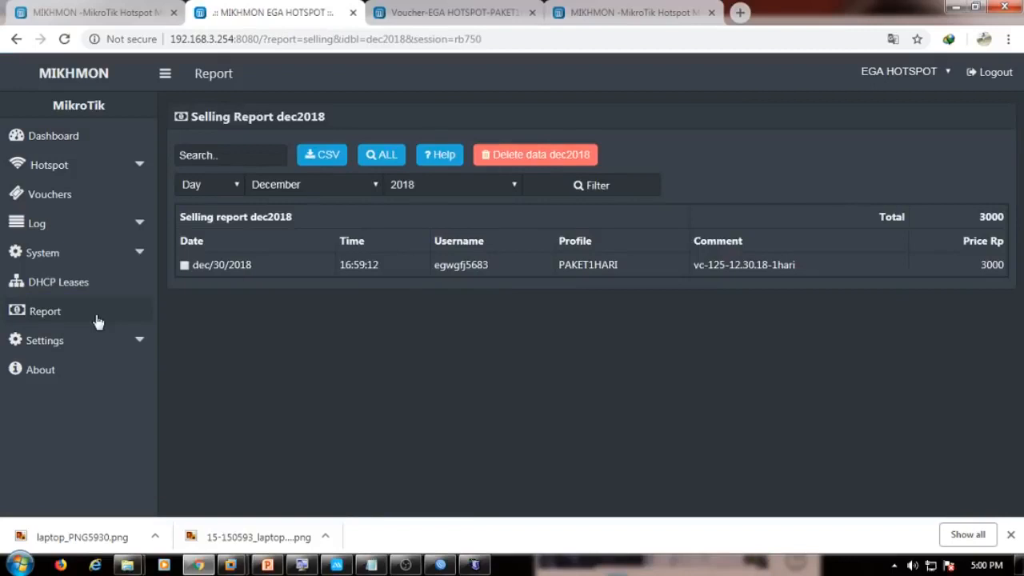
{"action": "left_click", "coordinate": [390, 156]}
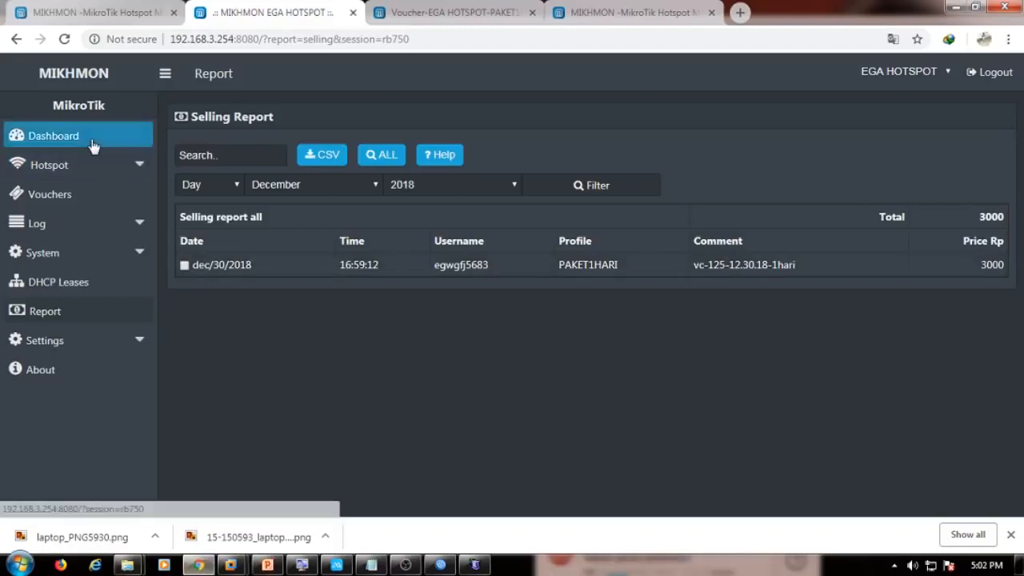
{"action": "left_click", "coordinate": [91, 139]}
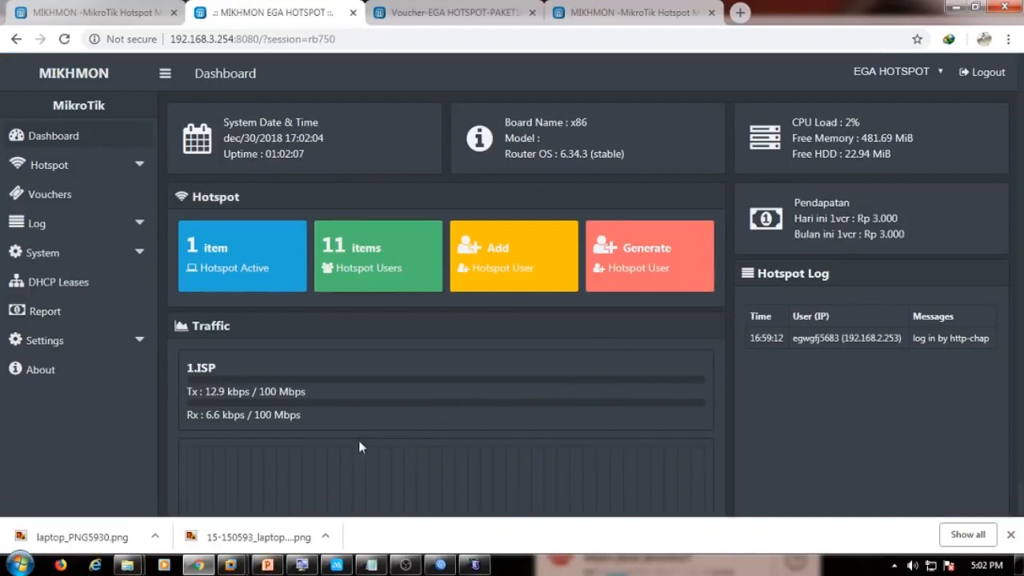
{"action": "scroll", "coordinate": [358, 440], "scroll_direction": "down", "scroll_amount": 1}
{"action": "scroll", "coordinate": [358, 440], "scroll_direction": "up", "scroll_amount": 1}
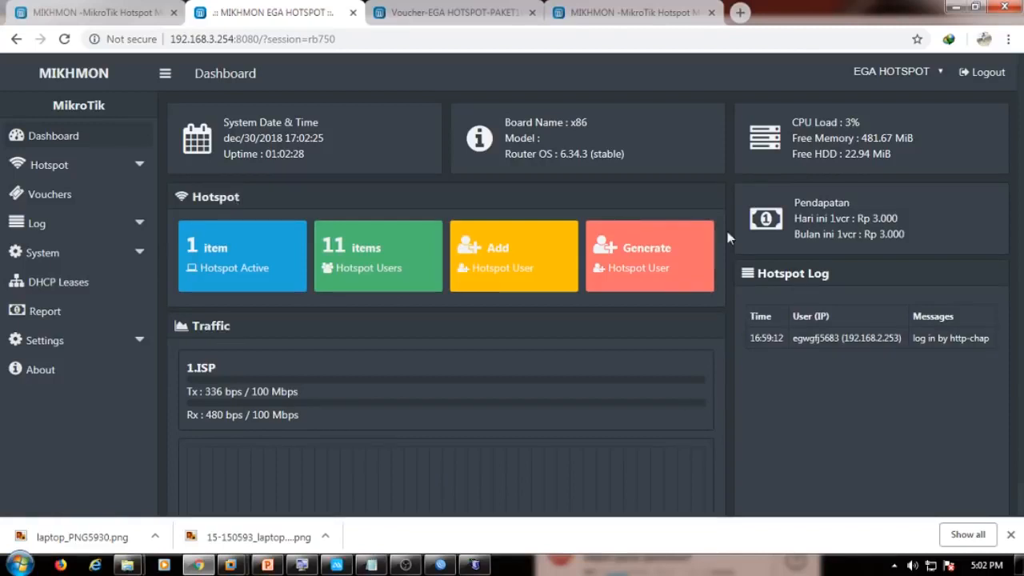
{"action": "scroll", "coordinate": [411, 344], "scroll_direction": "down", "scroll_amount": 1}
{"action": "scroll", "coordinate": [369, 390], "scroll_direction": "up", "scroll_amount": 1}
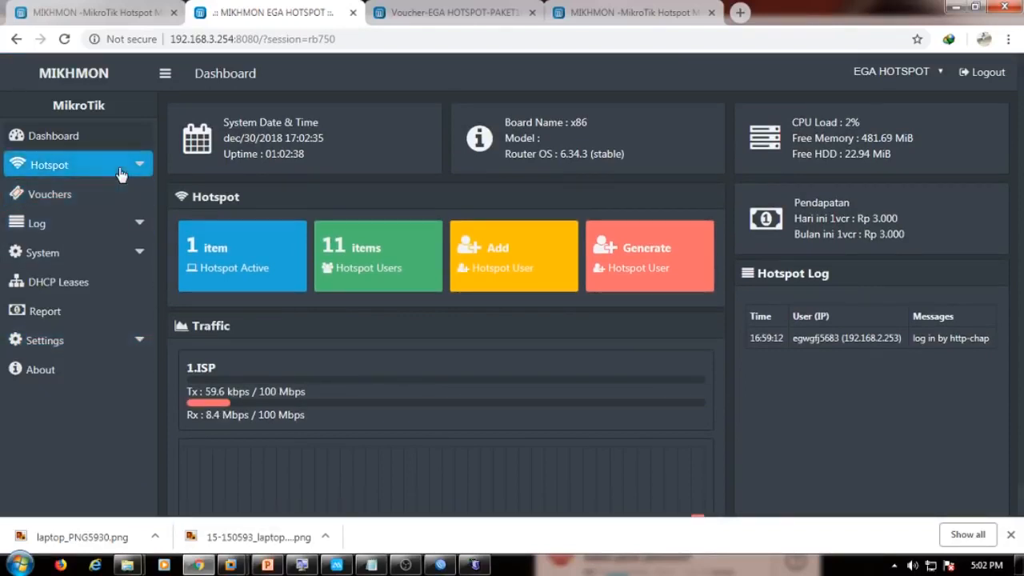
{"action": "left_click", "coordinate": [81, 316]}
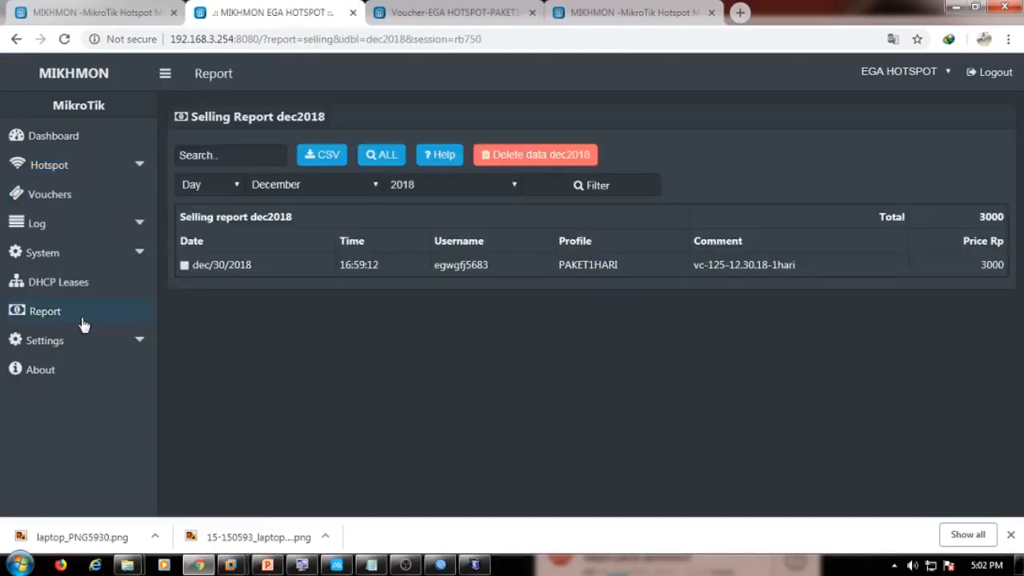
{"action": "left_click", "coordinate": [68, 344]}
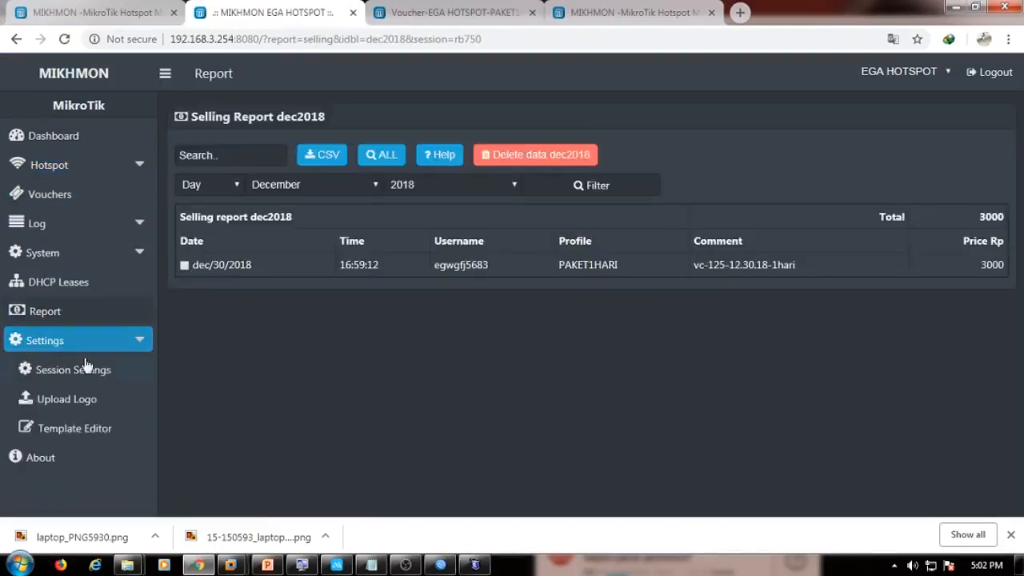
{"action": "left_click", "coordinate": [98, 408]}
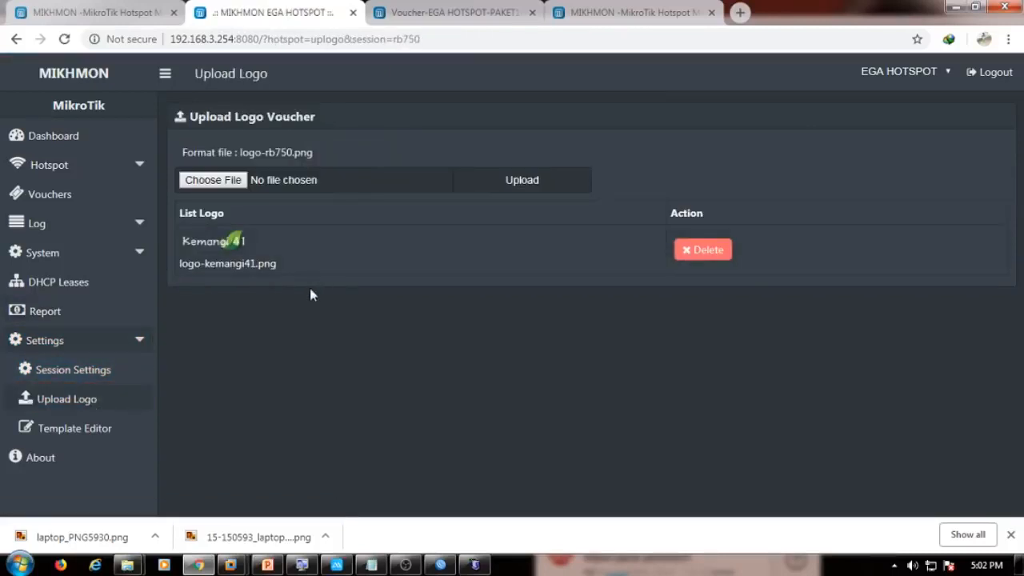
{"action": "left_click", "coordinate": [400, 17]}
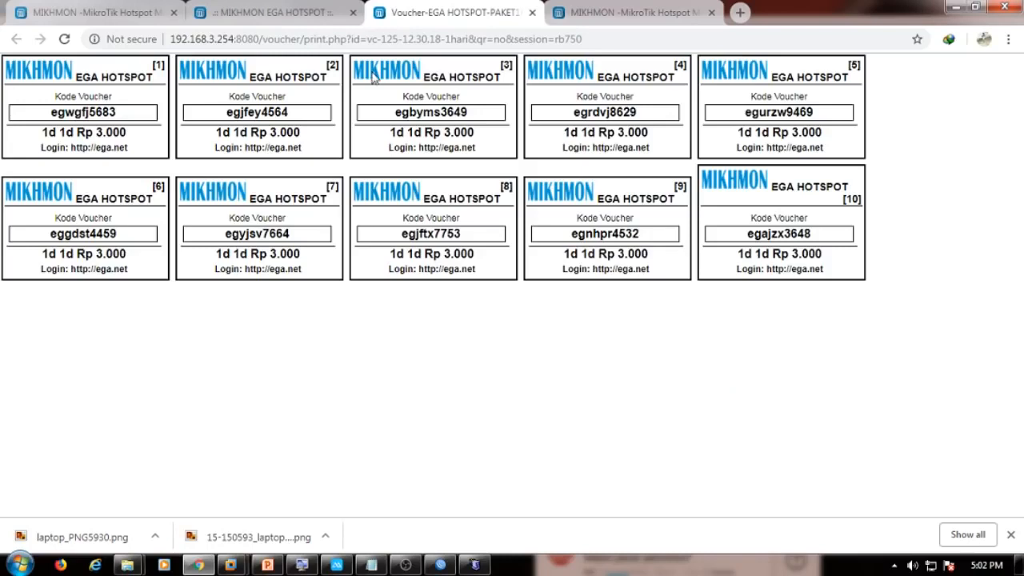
{"action": "left_click", "coordinate": [320, 13]}
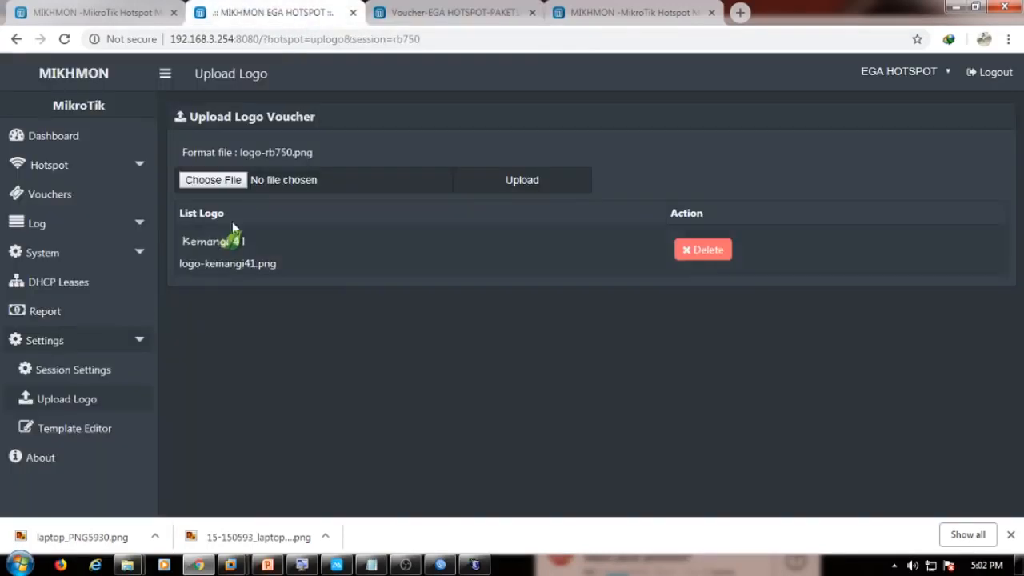
{"action": "left_click", "coordinate": [90, 140]}
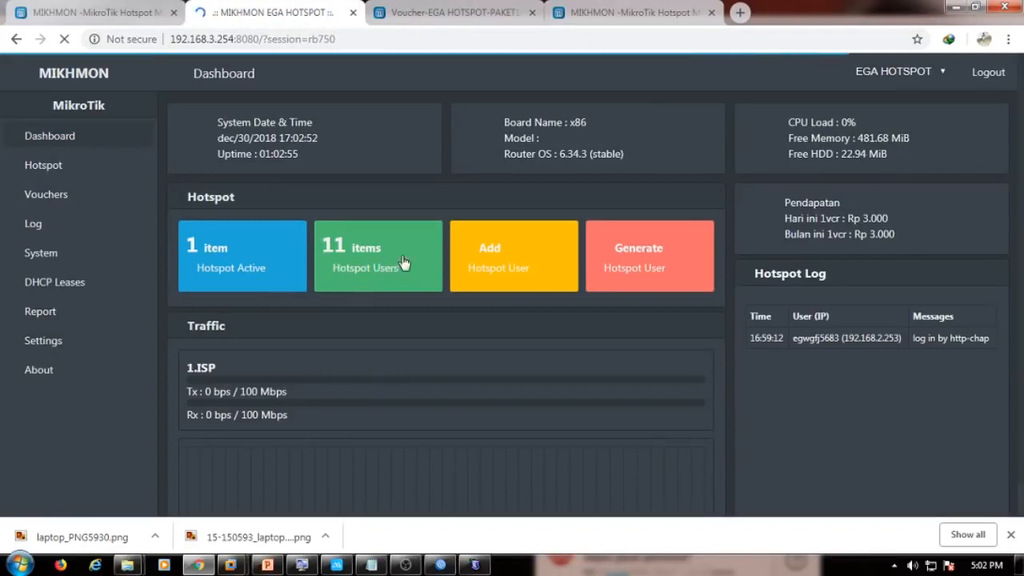
{"action": "left_click", "coordinate": [91, 137]}
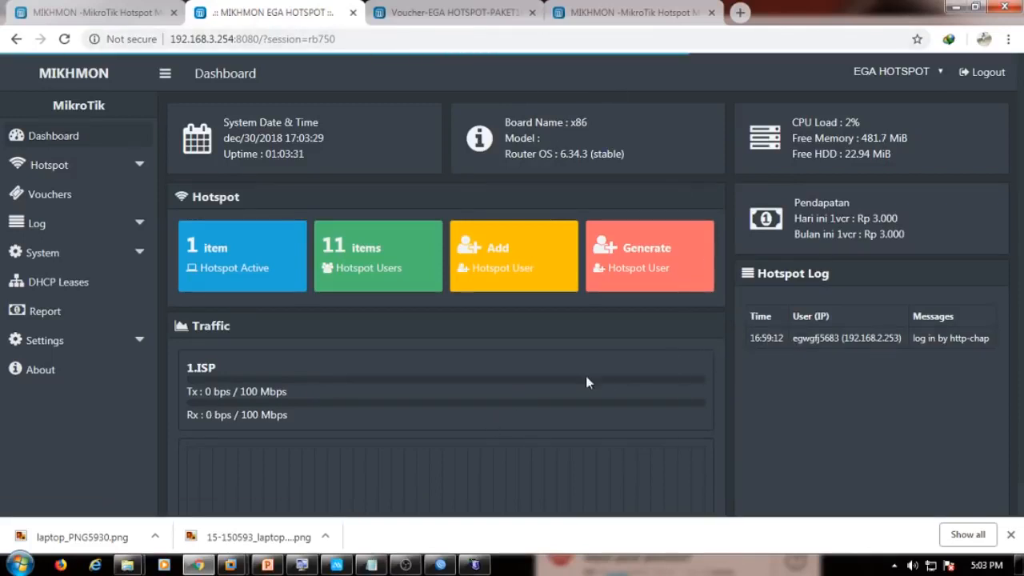
{"action": "scroll", "coordinate": [587, 380], "scroll_direction": "down", "scroll_amount": 1}
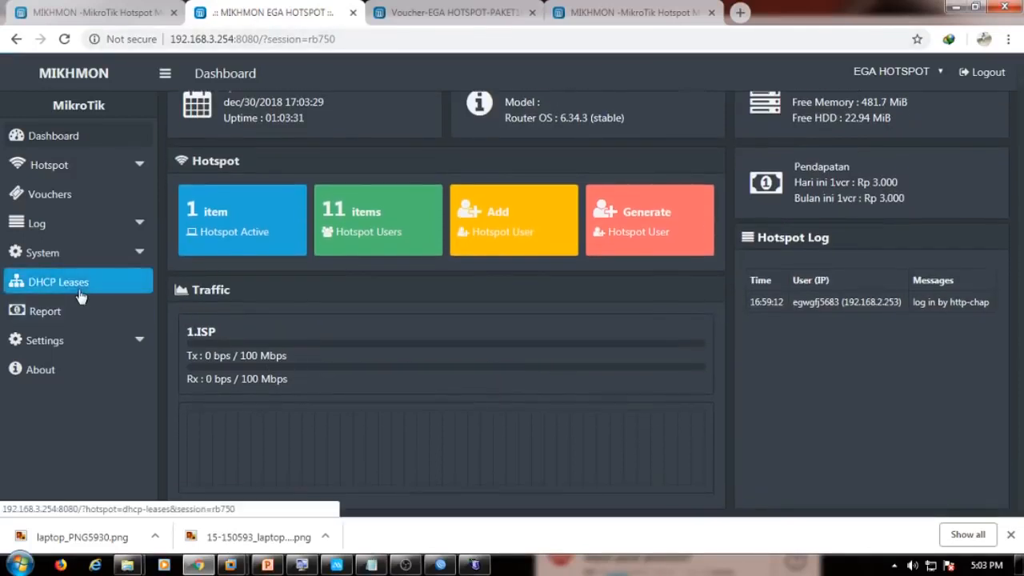
{"action": "scroll", "coordinate": [237, 332], "scroll_direction": "up", "scroll_amount": 1}
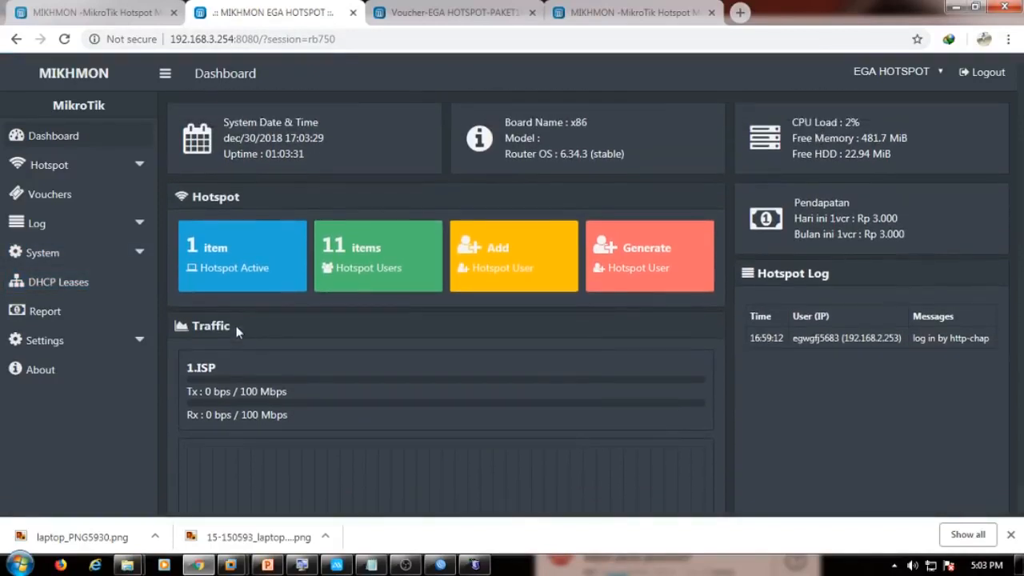